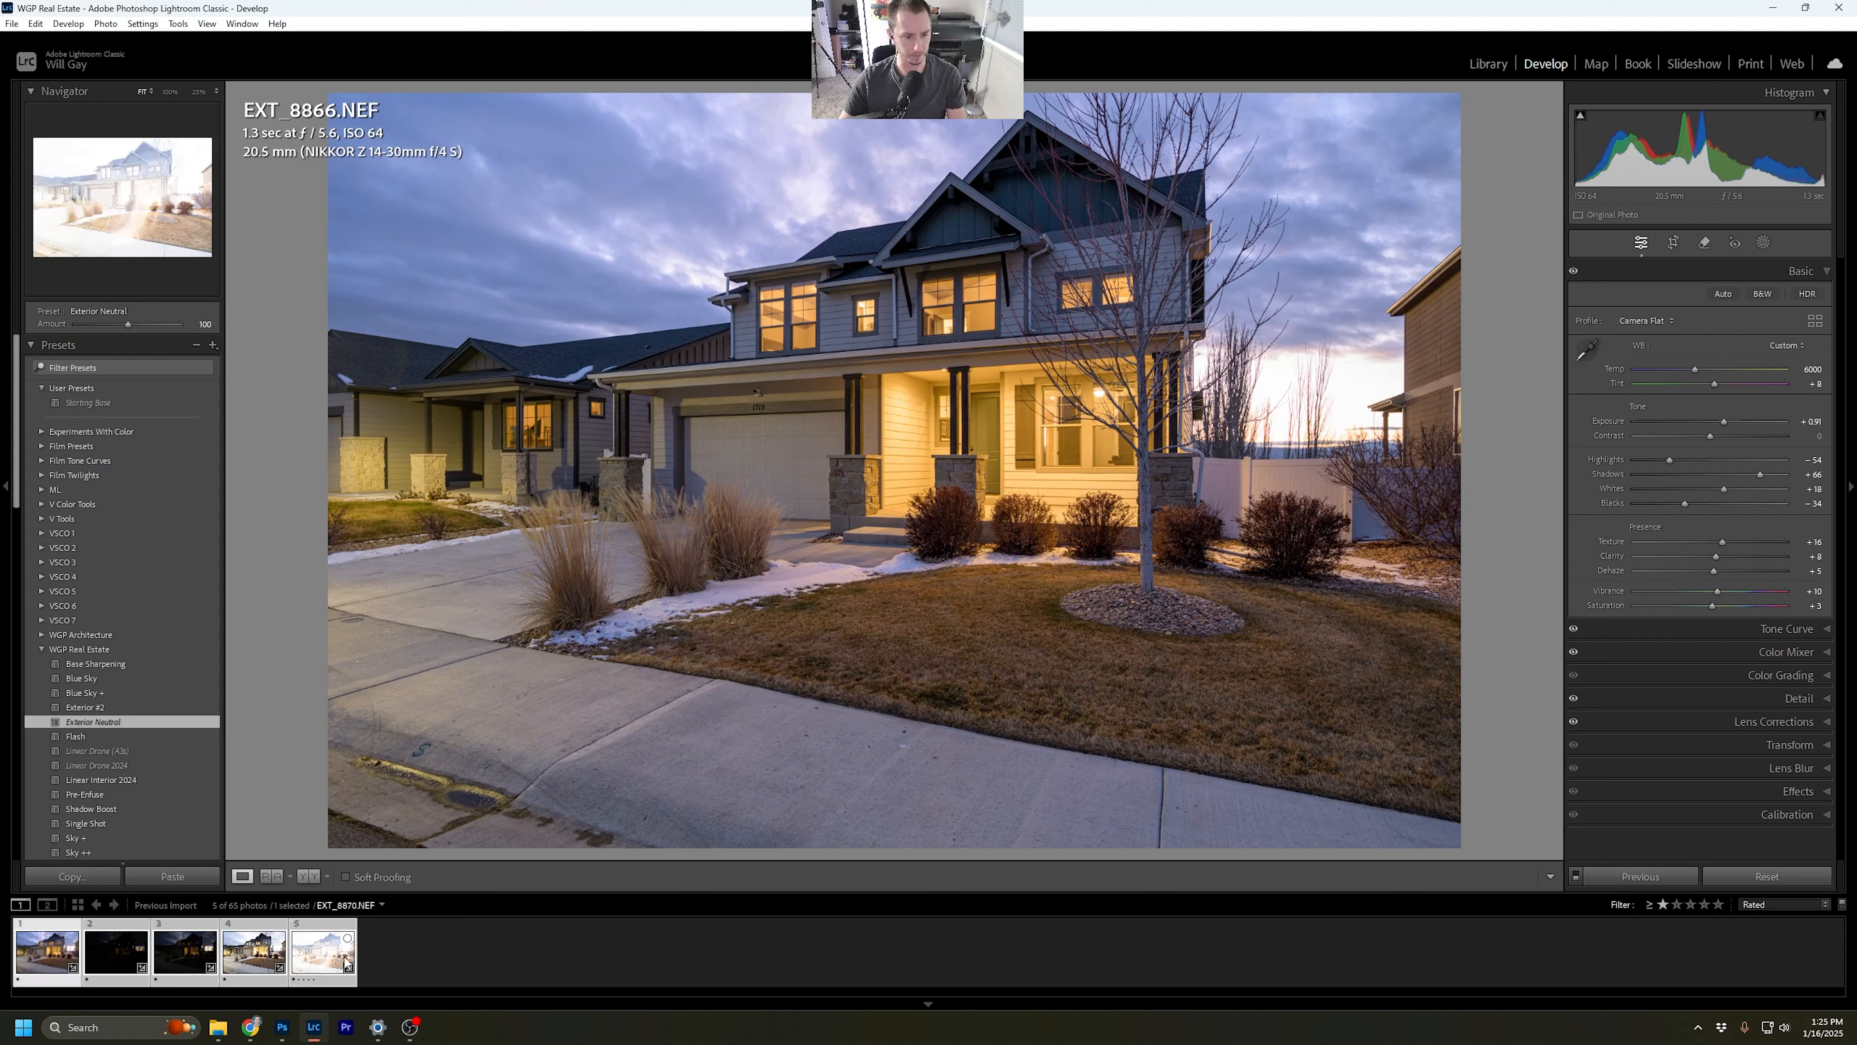
Synchronize the develop settings of EXT_8866.NEF across all five bracketed exposures.
{"action": "left_click", "coordinate": [1631, 877]}
{"action": "left_click", "coordinate": [1295, 757]}
{"action": "left_click", "coordinate": [1741, 982]}
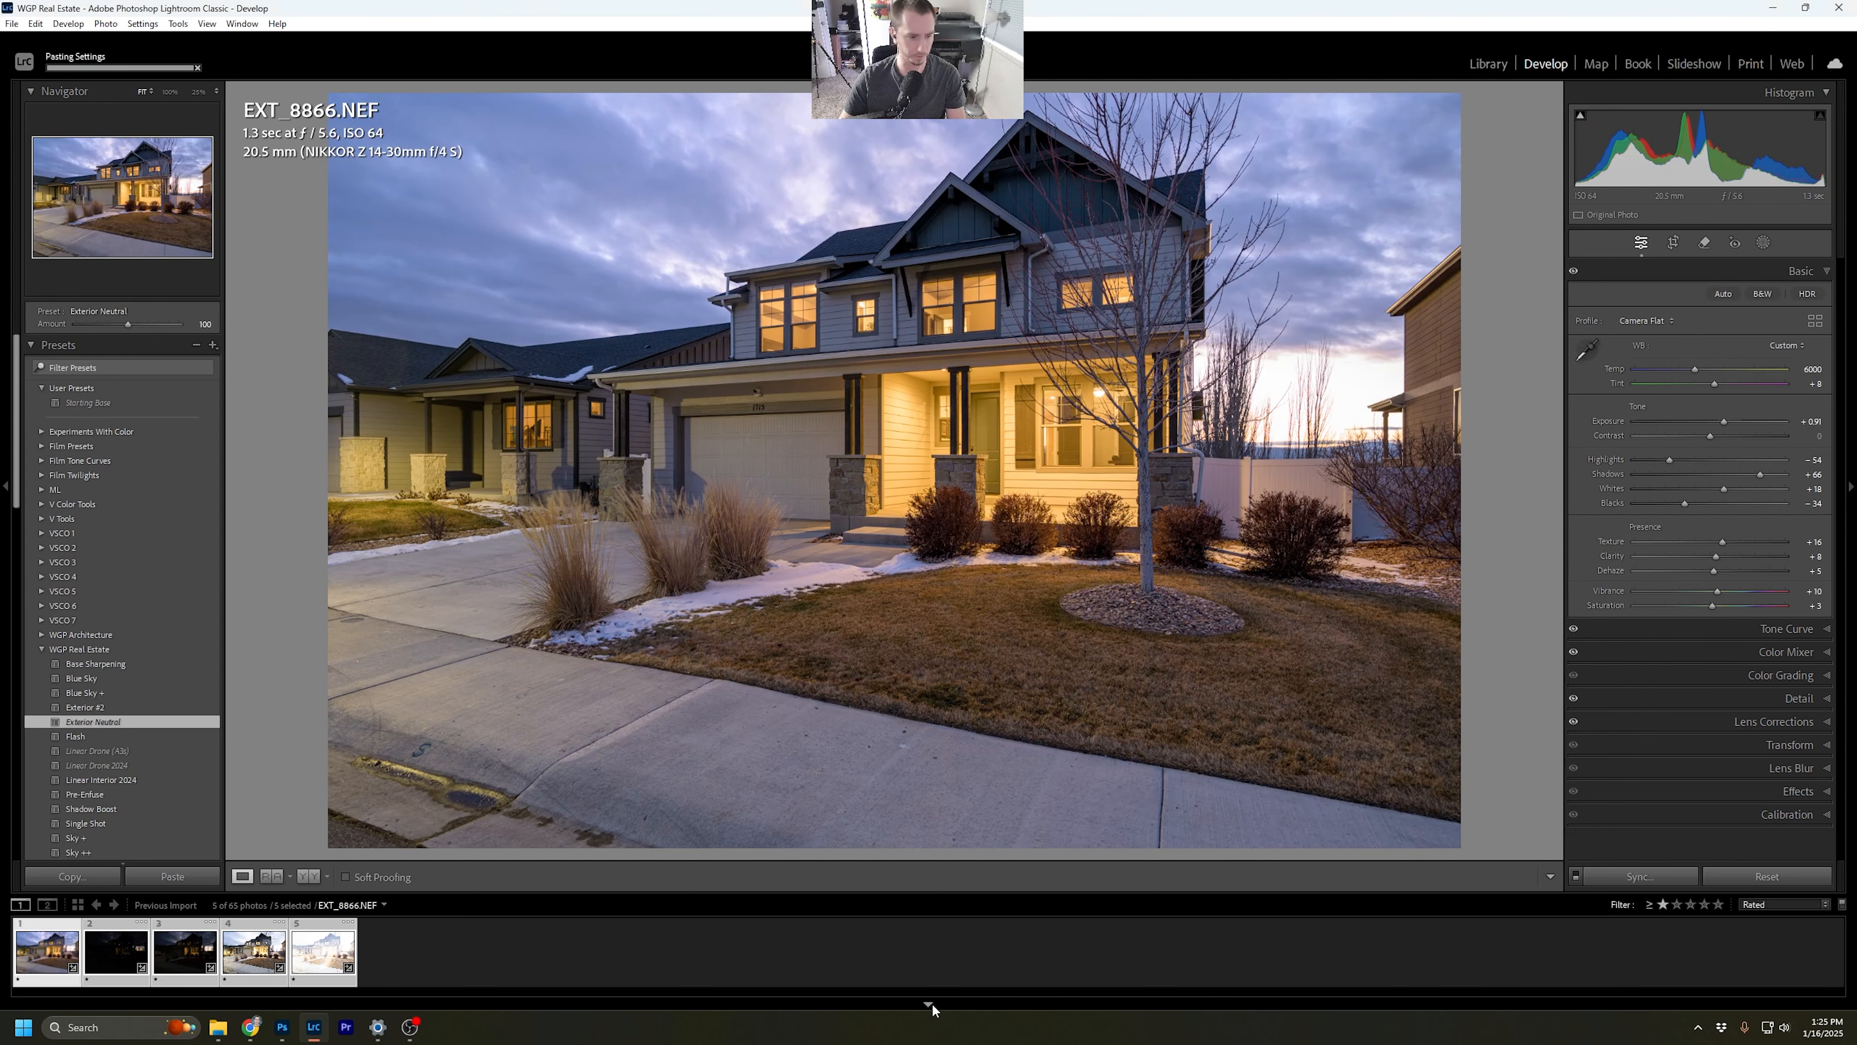
{"action": "left_click", "coordinate": [70, 941]}
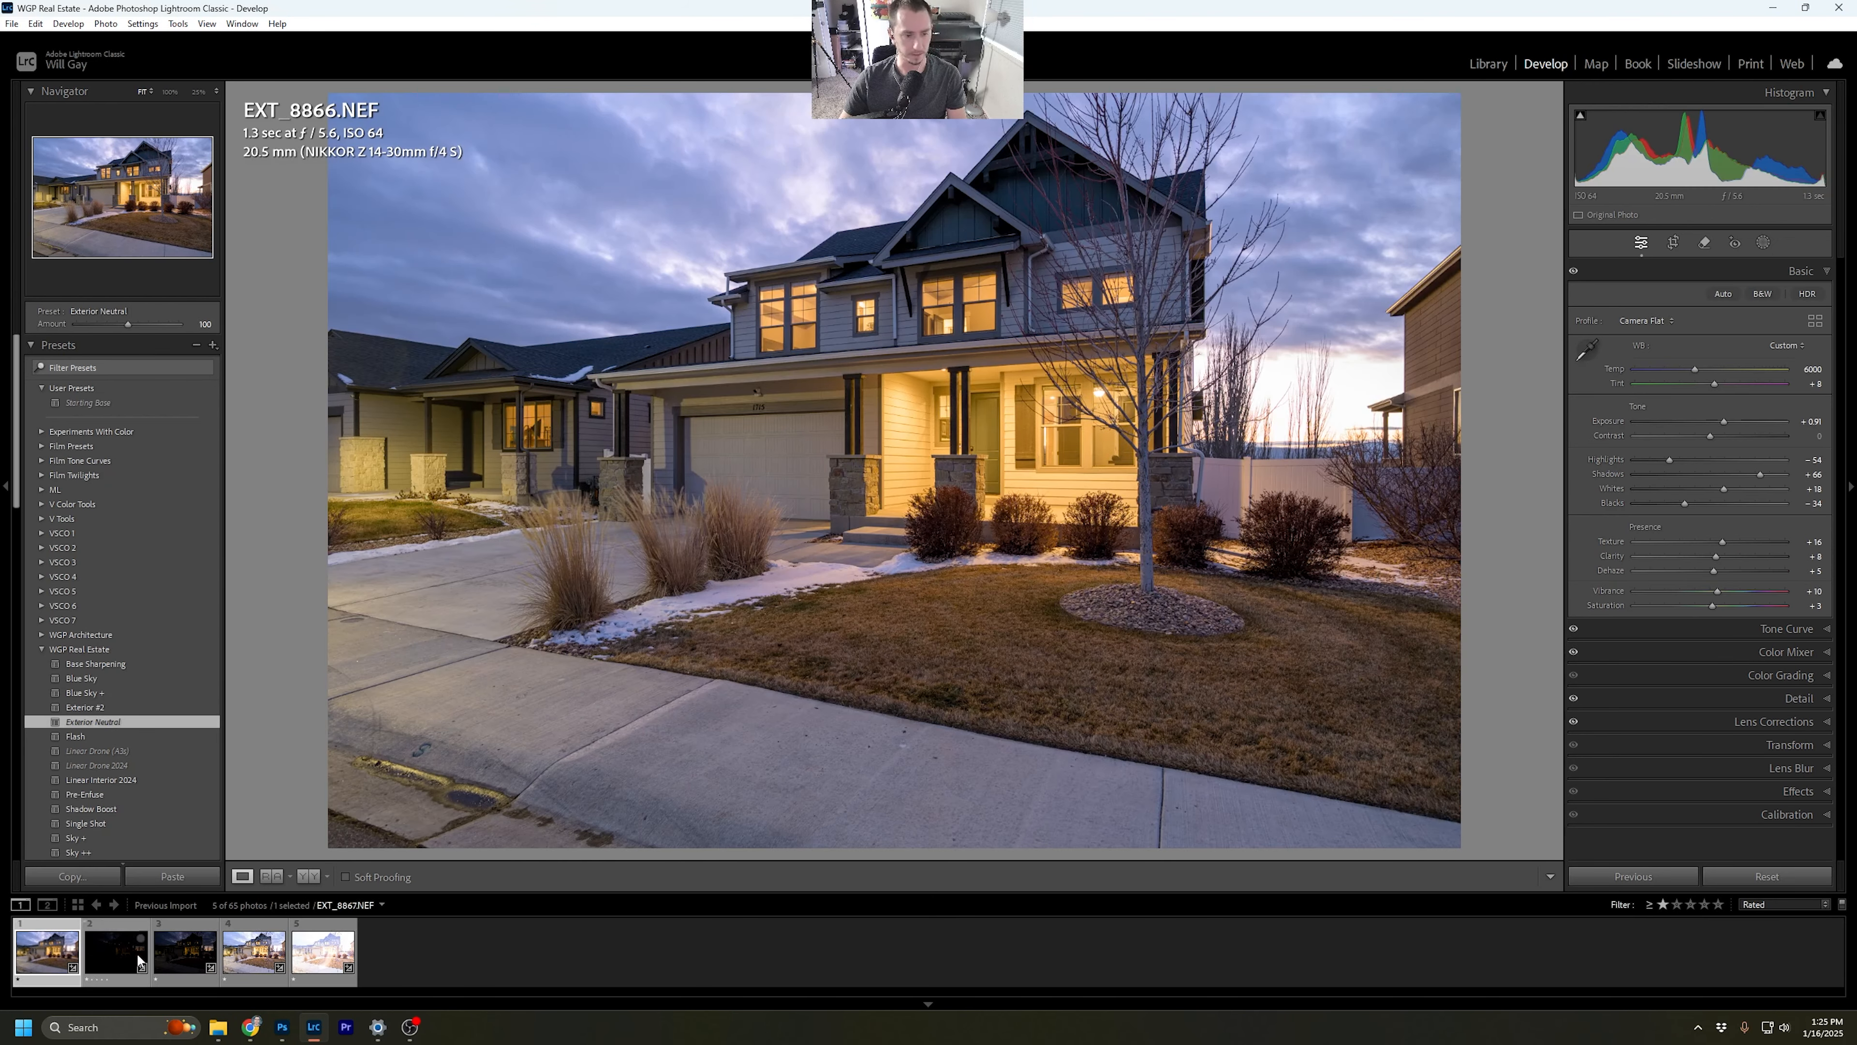
Set EXT_8868.NEF to an exposure of +1.35 and highlights of -25.
{"action": "left_click", "coordinate": [182, 952]}
{"action": "left_click_drag", "start_coordinate": [1710, 421], "coordinate": [1724, 422]}
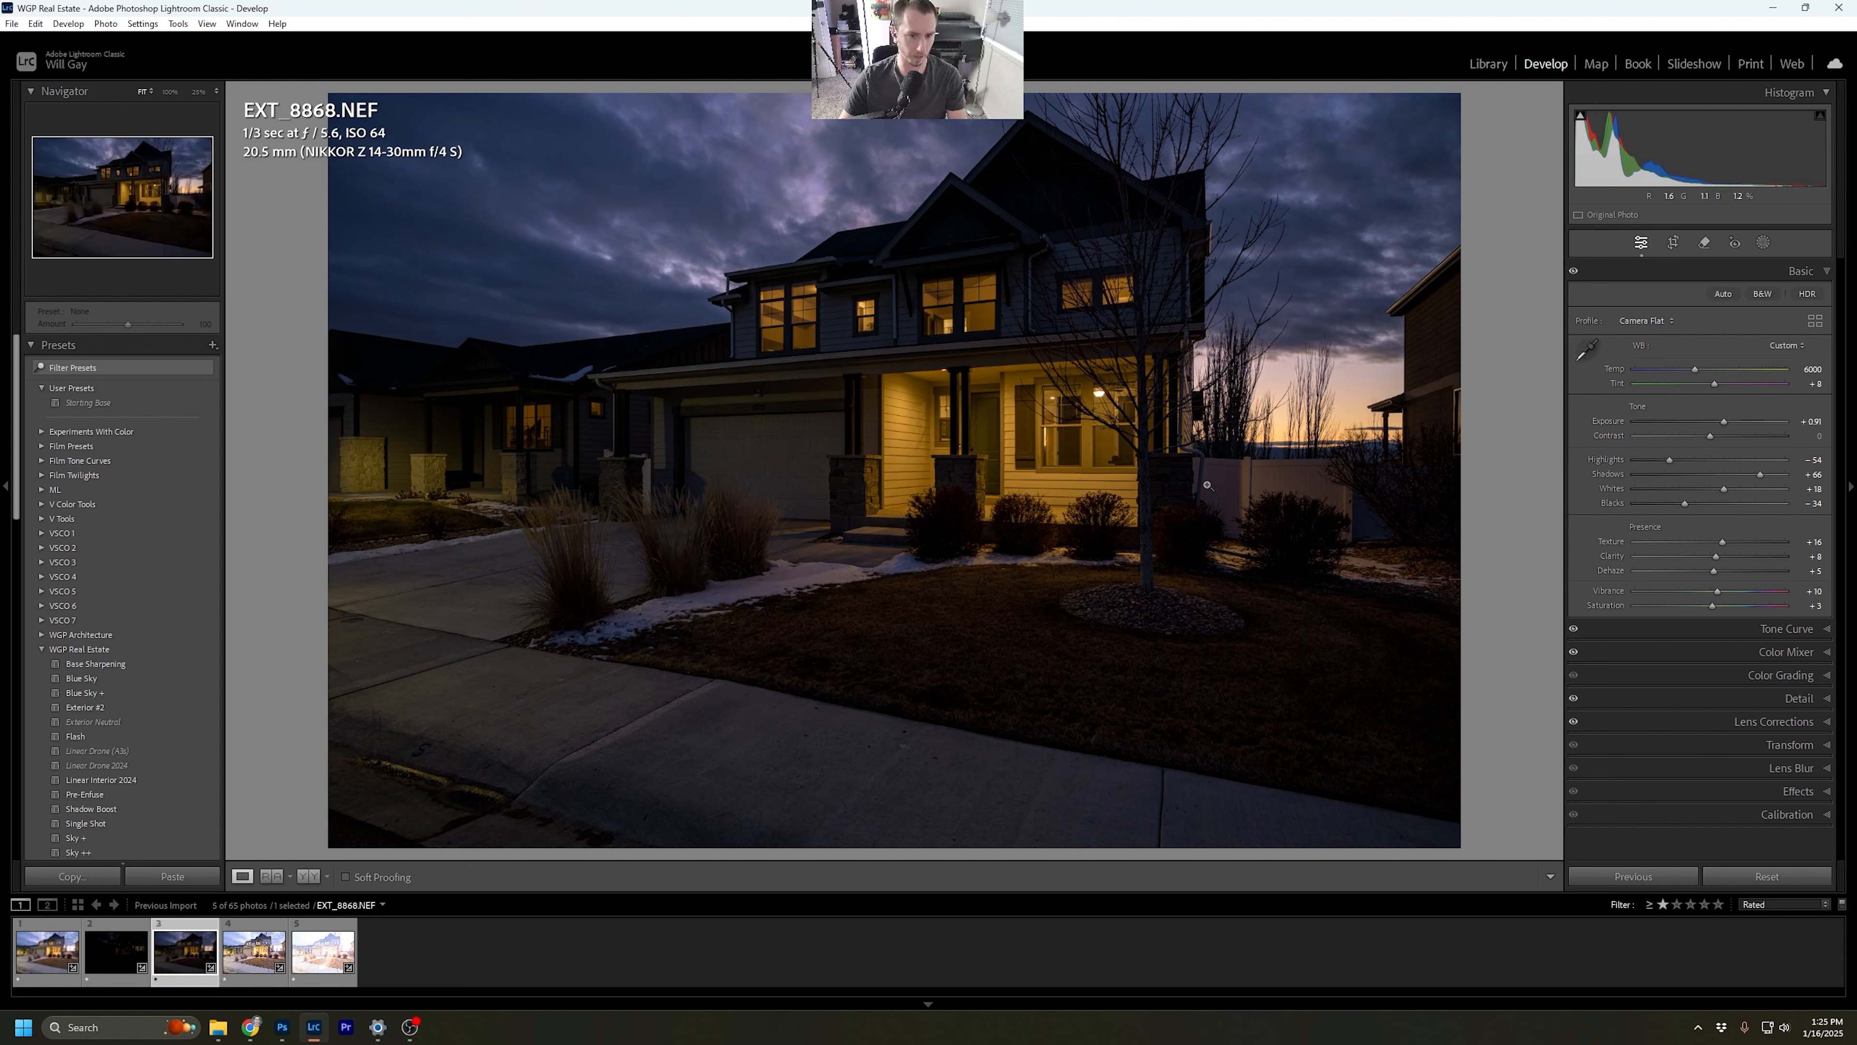
{"action": "left_click_drag", "start_coordinate": [1668, 461], "coordinate": [1691, 461]}
{"action": "left_click_drag", "start_coordinate": [1724, 422], "coordinate": [1728, 422]}
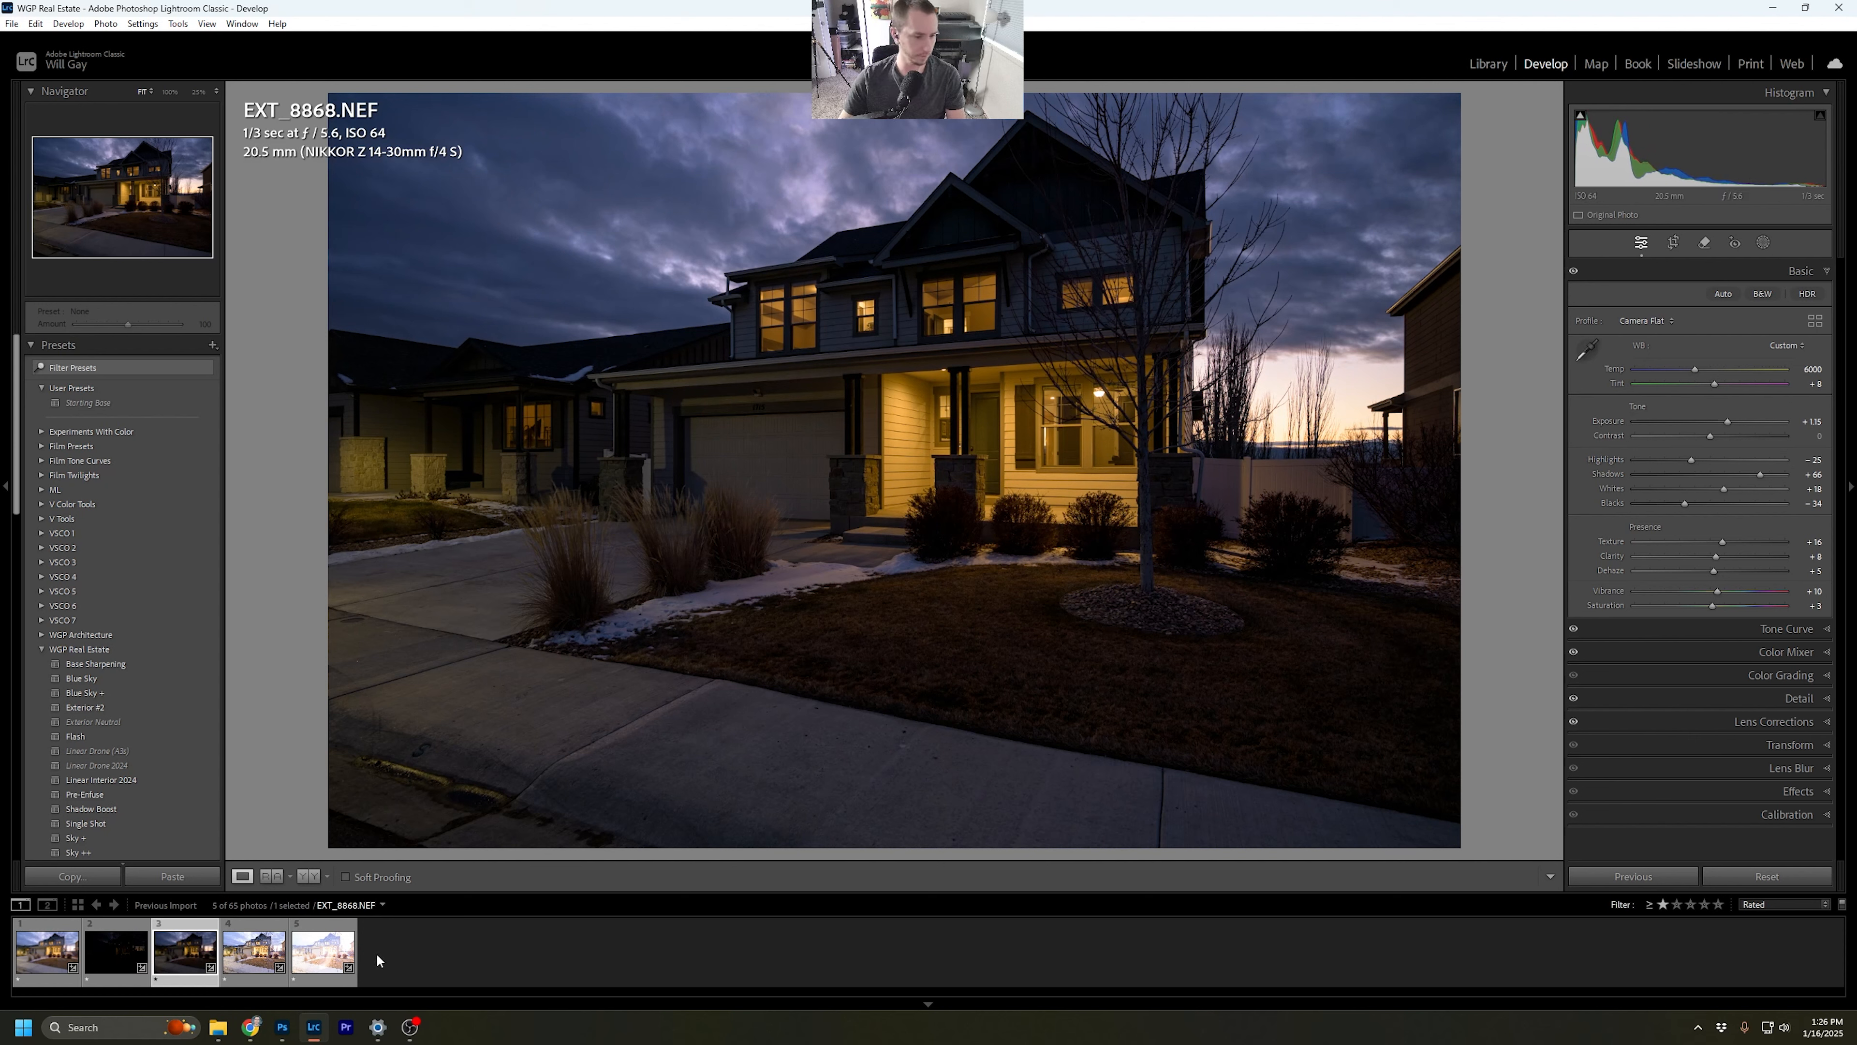
Select the EXT_8866, EXT_8868 and EXT_8869 exposures and open them as layers of one document in Photoshop.
{"action": "left_click", "coordinate": [253, 959], "text": "ctrl"}
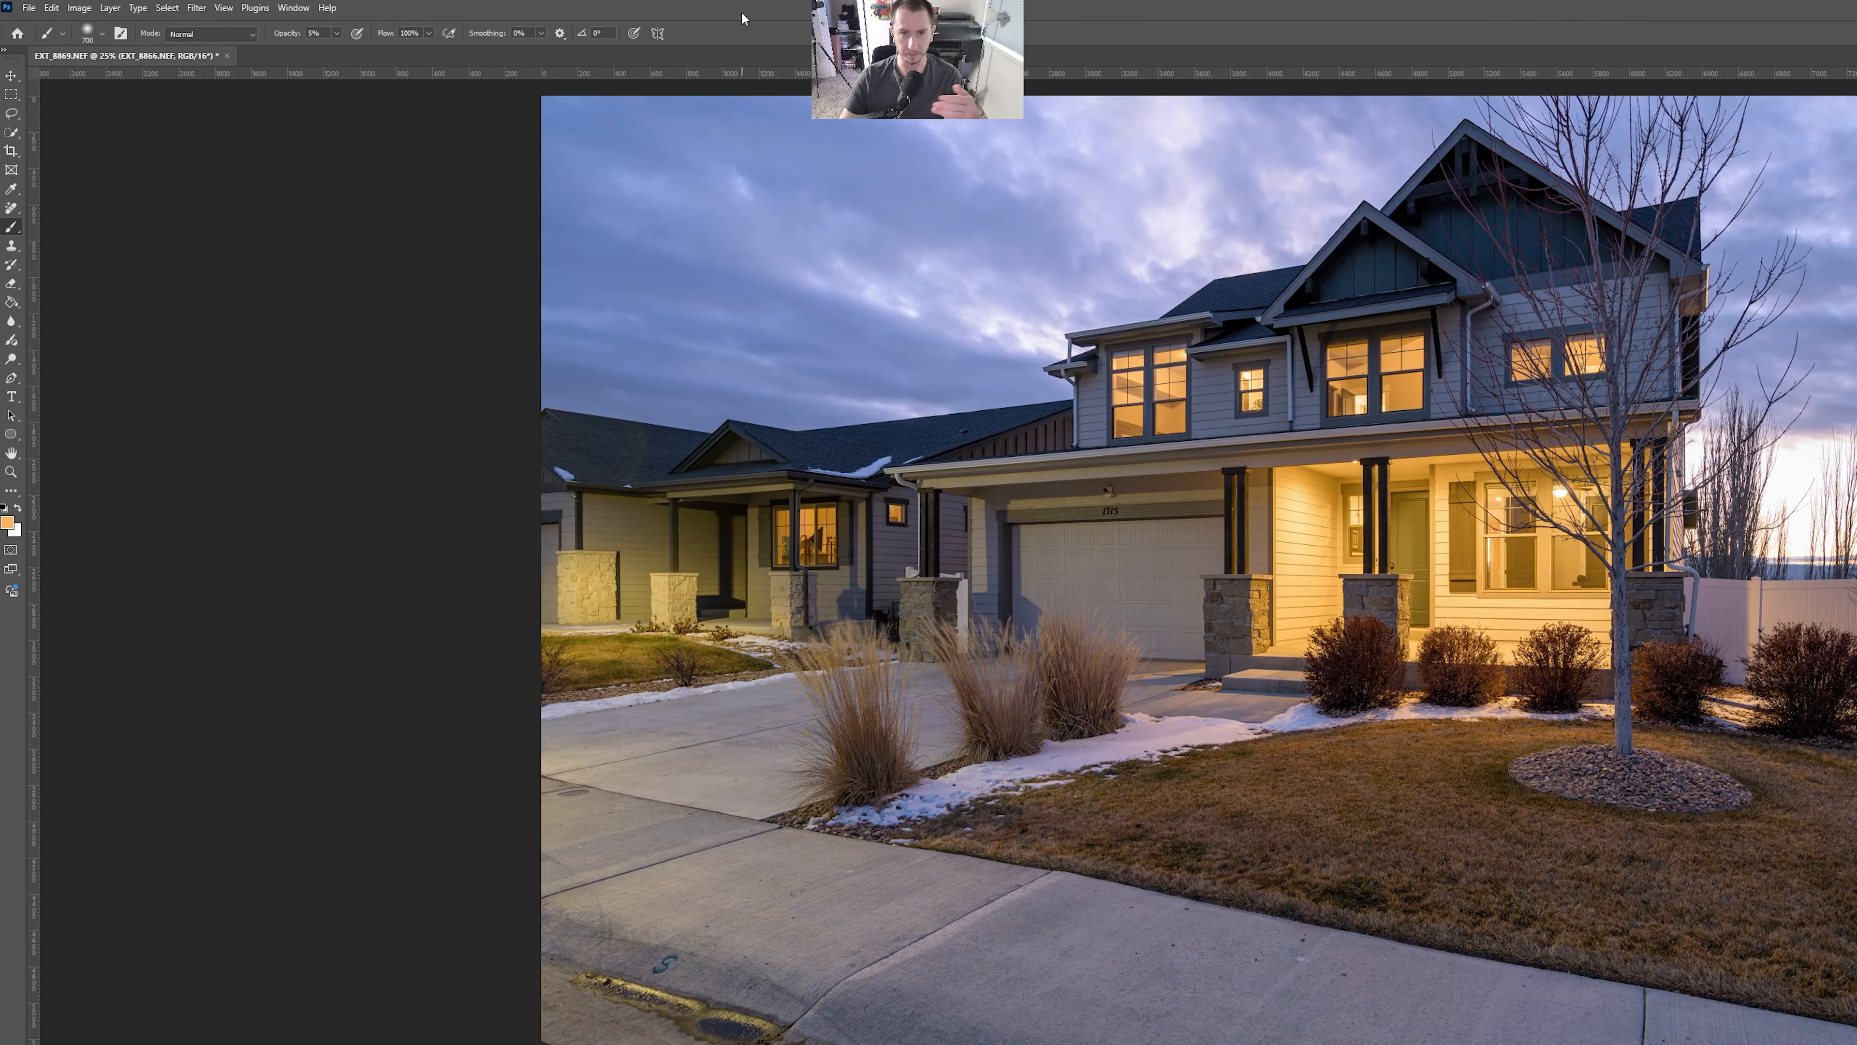
{"action": "mouse_move", "coordinate": [741, 10]}
{"action": "left_mouse_down"}
{"action": "mouse_move", "coordinate": [739, 124]}
{"action": "mouse_move", "coordinate": [751, 3]}
{"action": "left_mouse_up"}
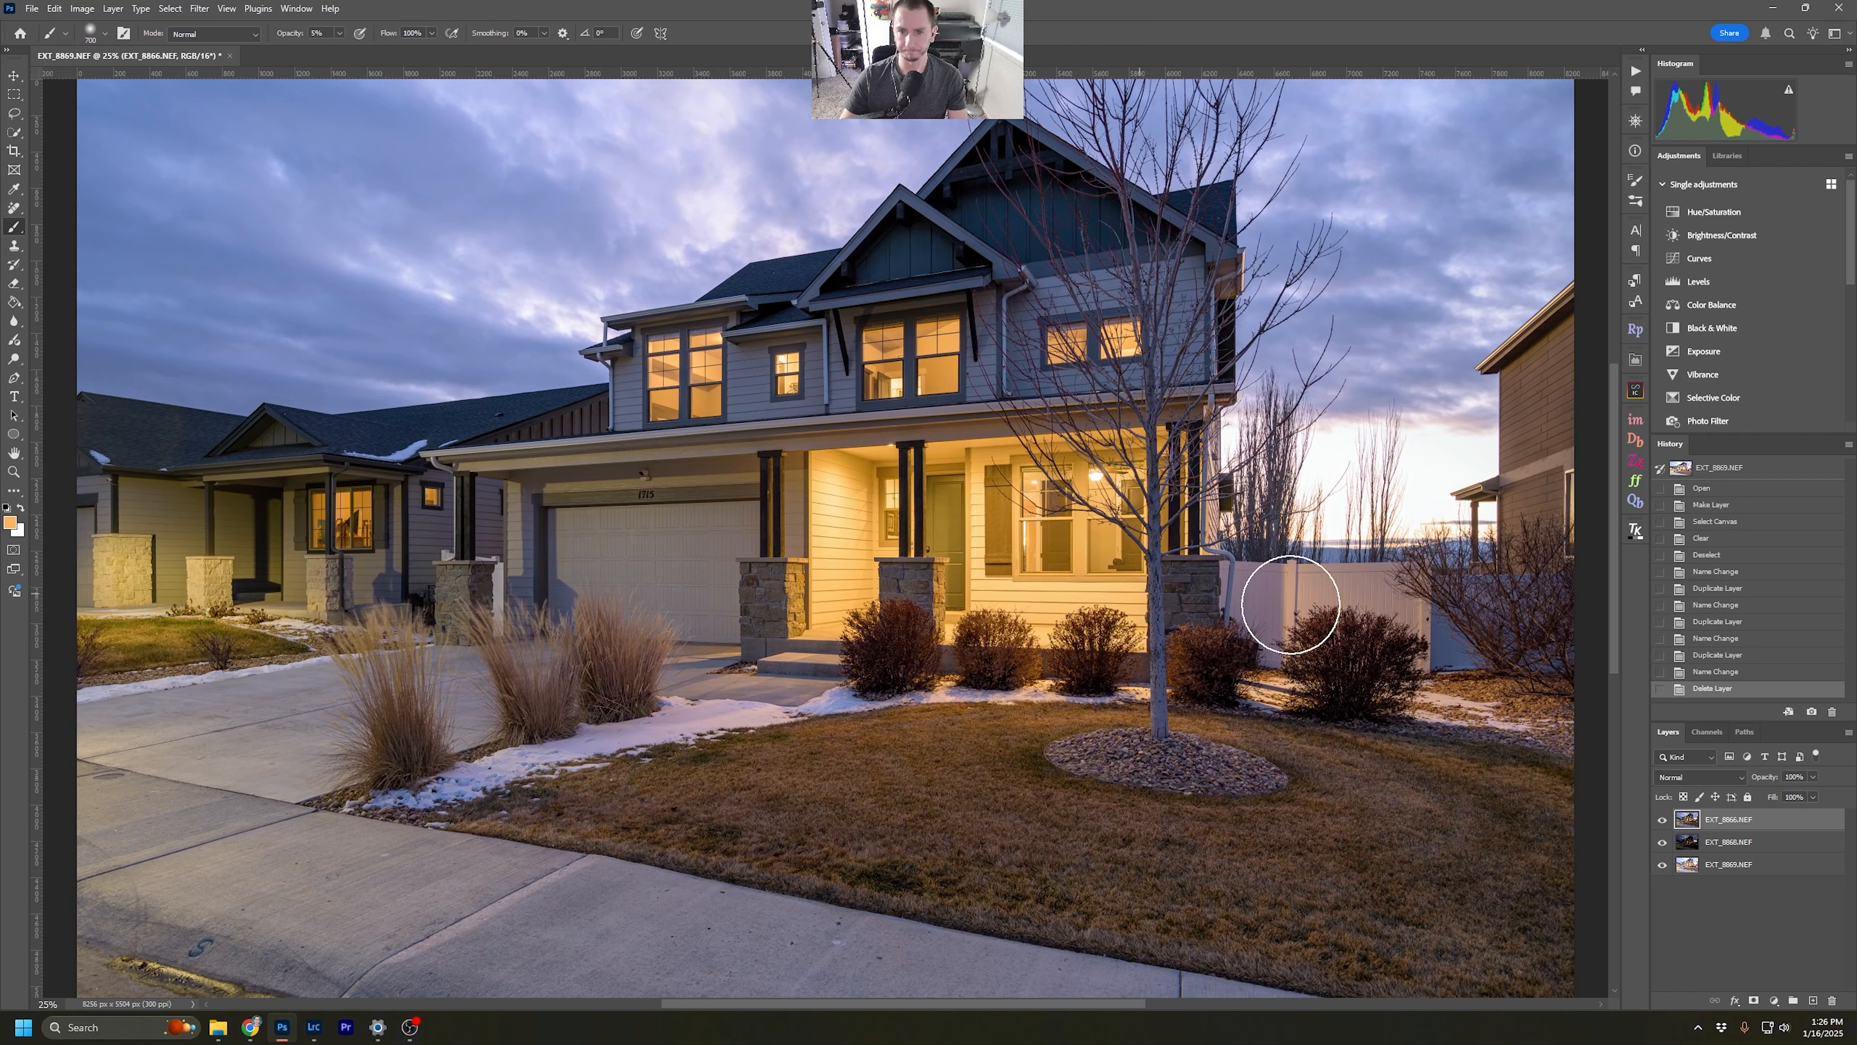
{"action": "scroll", "coordinate": [1044, 439], "scroll_direction": "down", "scroll_amount": 2}
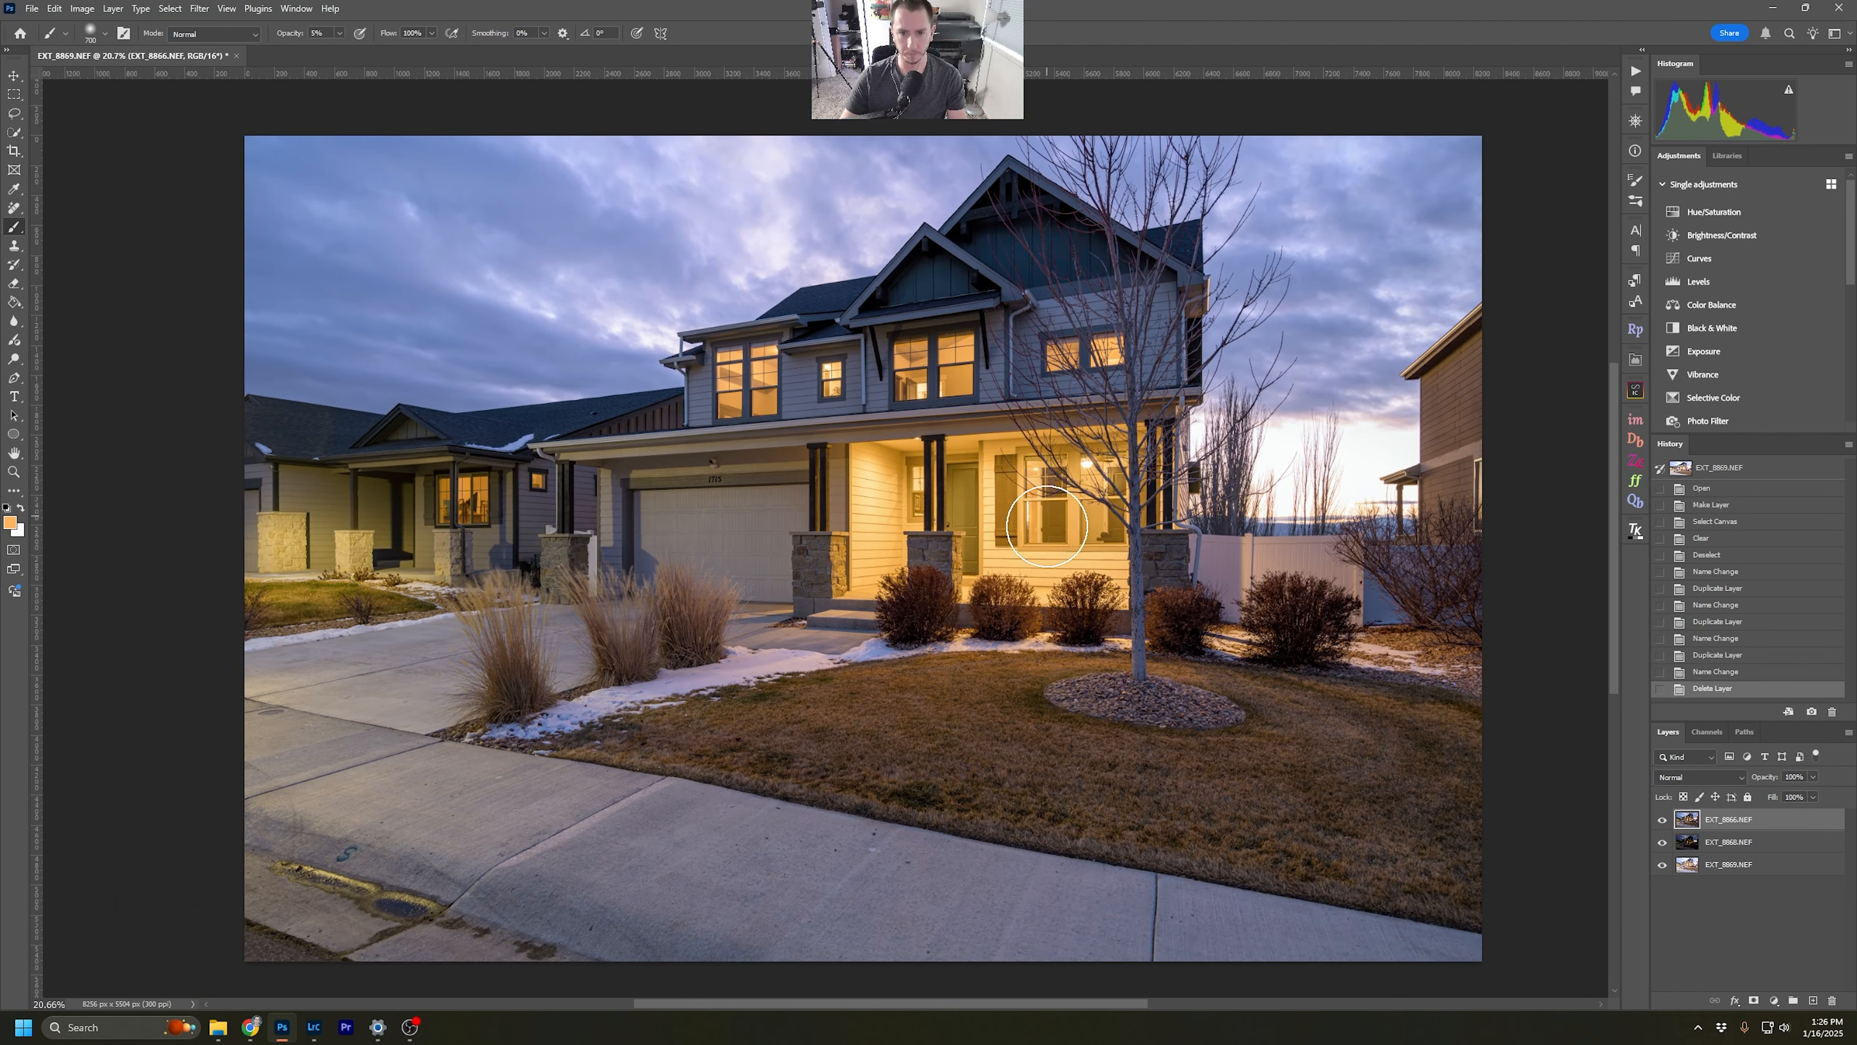
{"action": "left_click_drag", "start_coordinate": [1046, 524], "coordinate": [1047, 501]}
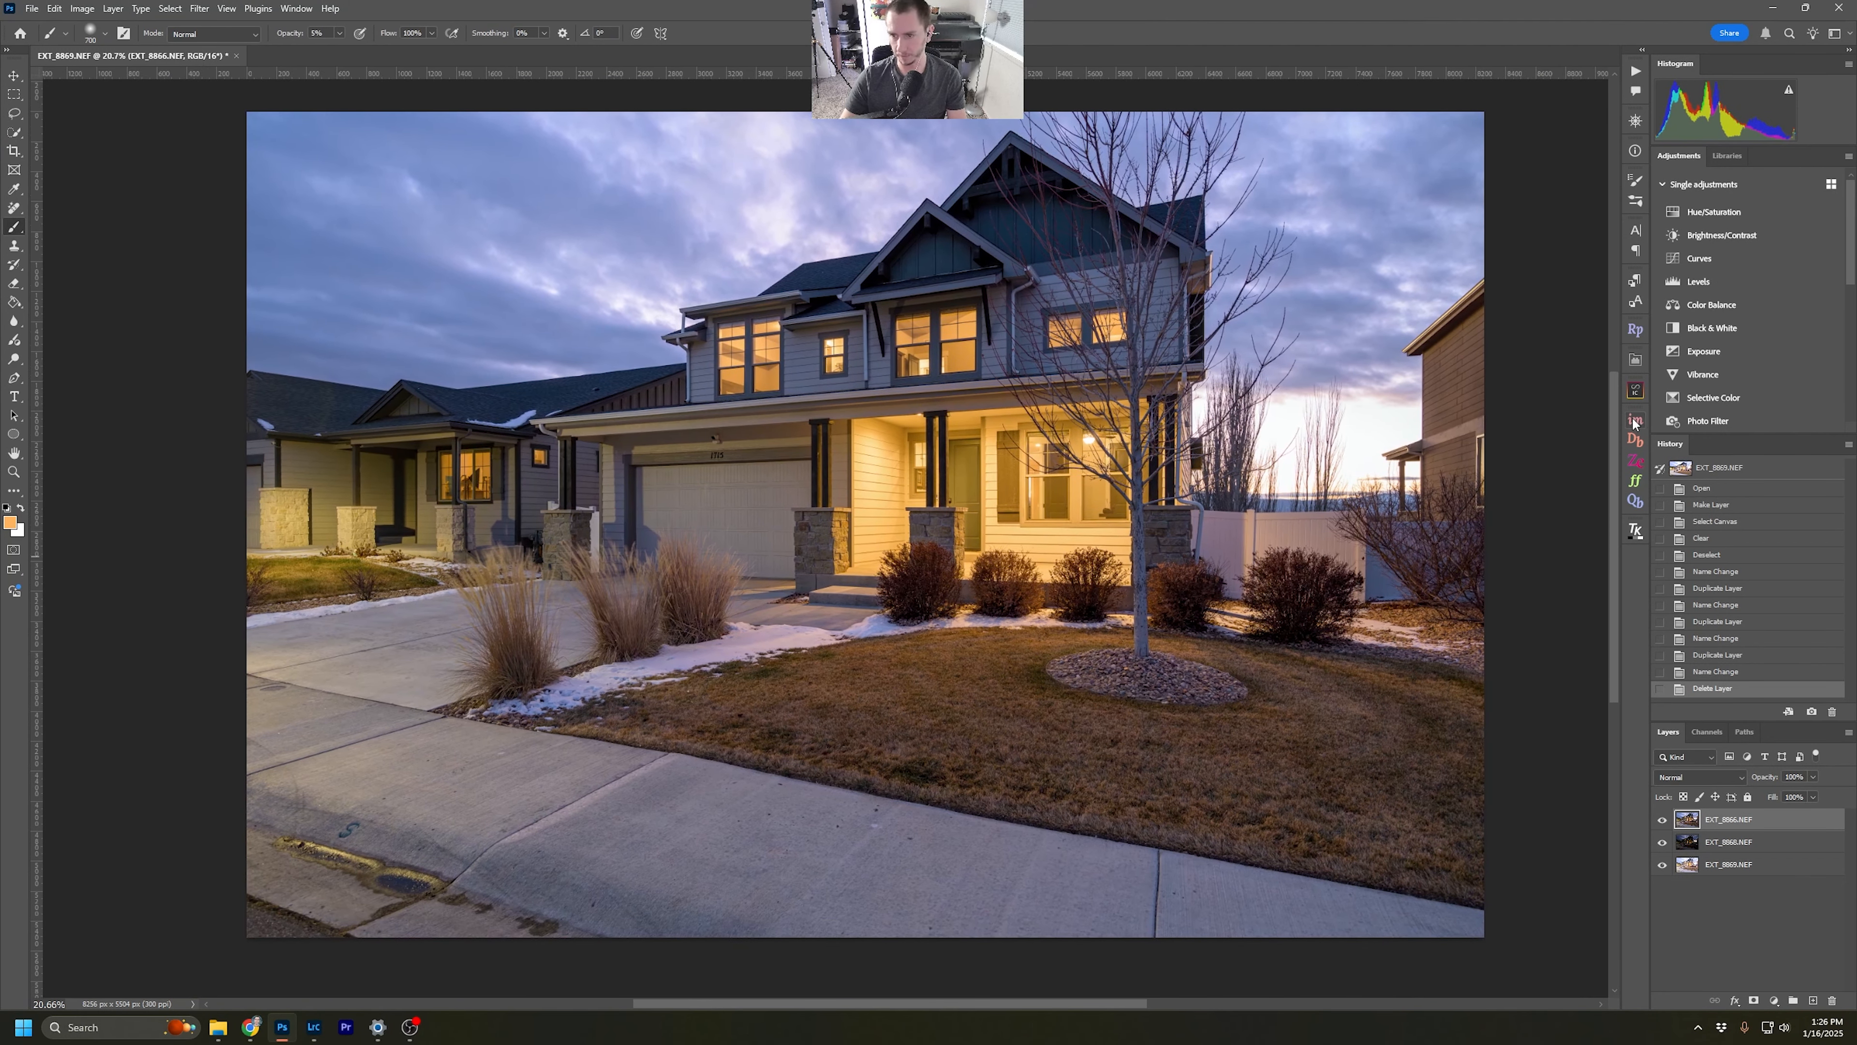
Look up InstaMask among the Raya Pro 6 plugins and view its masking controls.
{"action": "left_click", "coordinate": [256, 8]}
{"action": "mouse_move", "coordinate": [292, 90]}
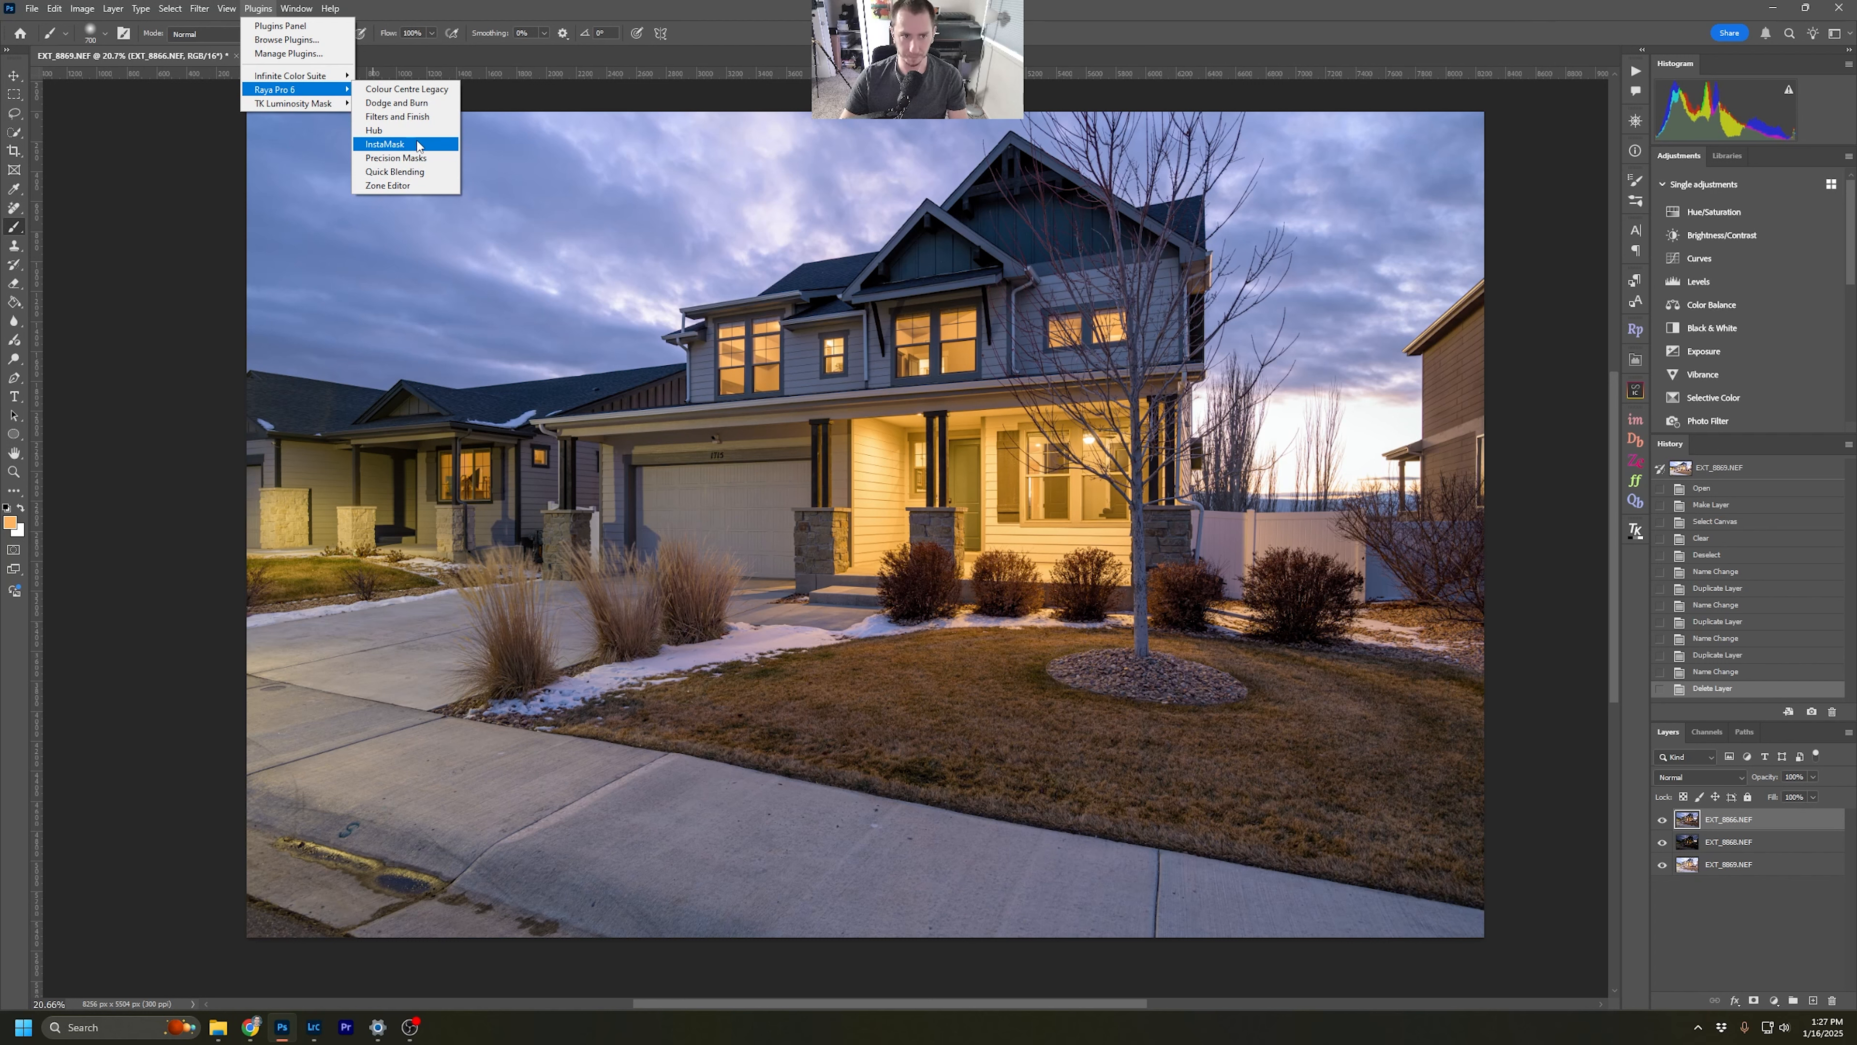
{"action": "left_click", "coordinate": [1638, 424]}
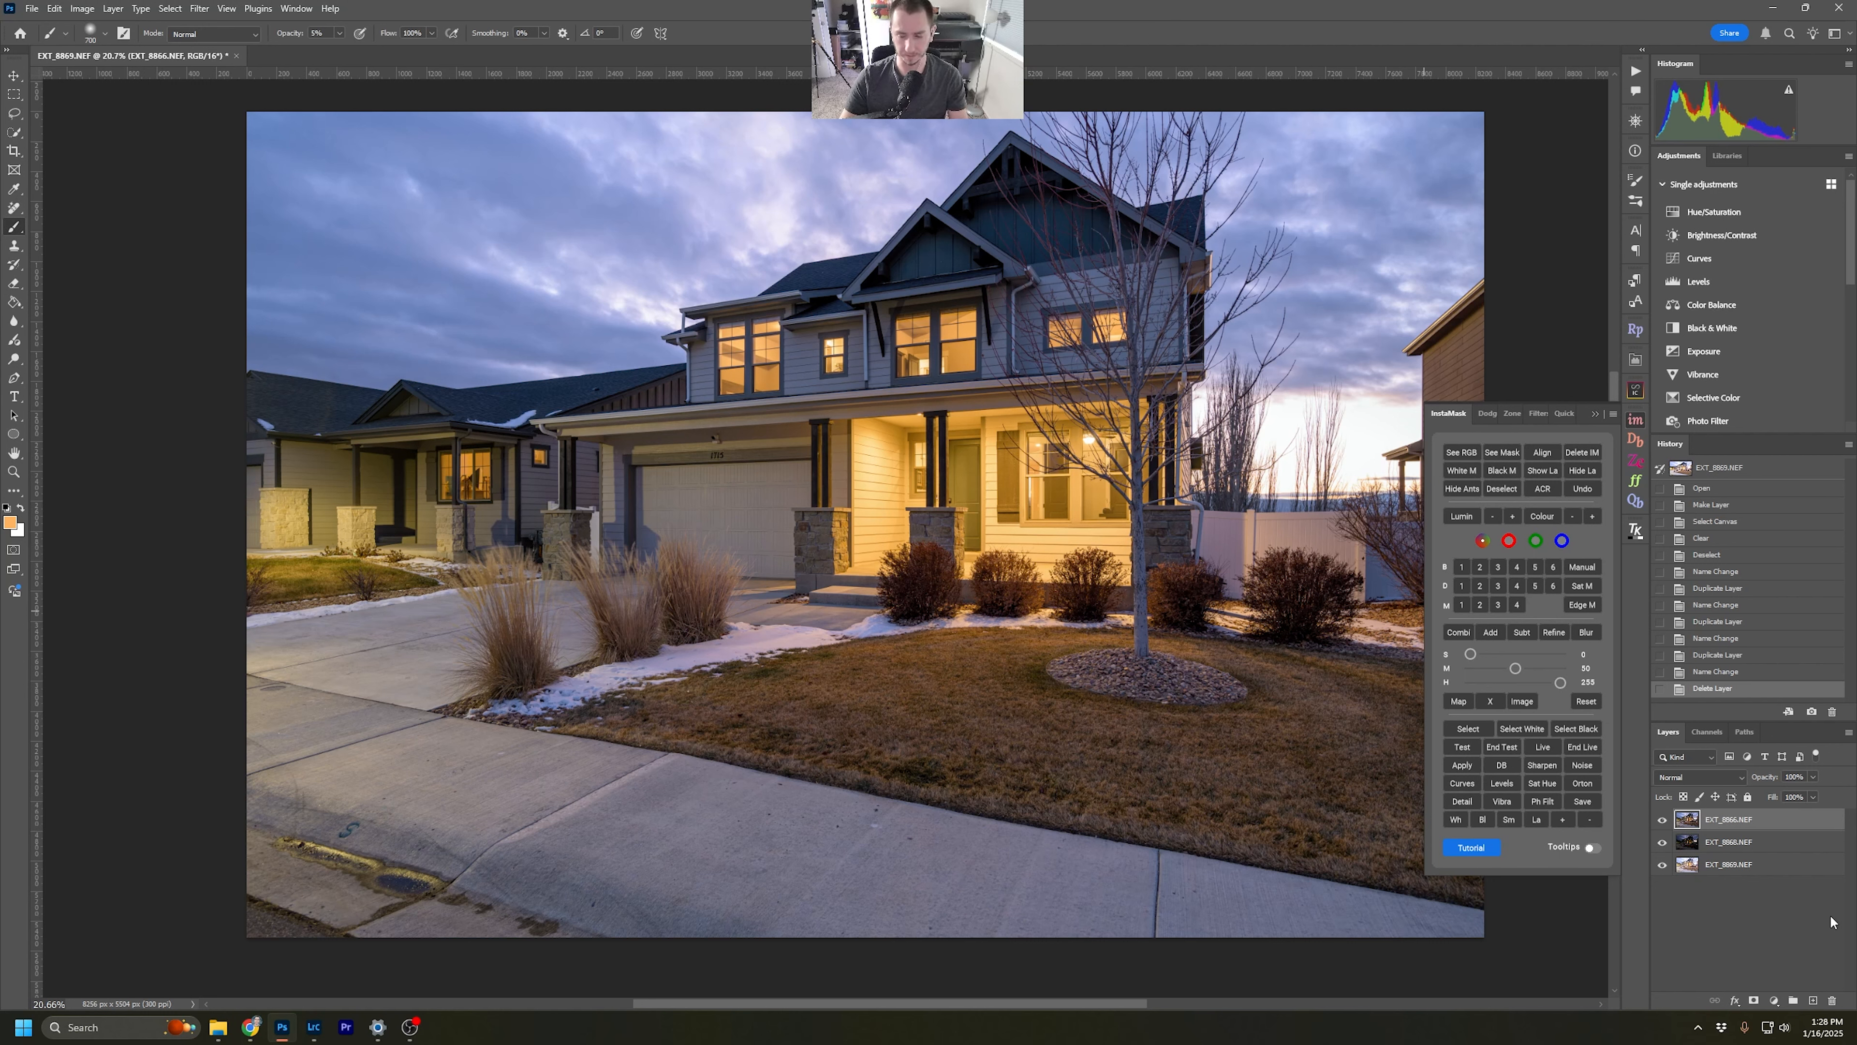
{"action": "left_click", "coordinate": [1753, 877]}
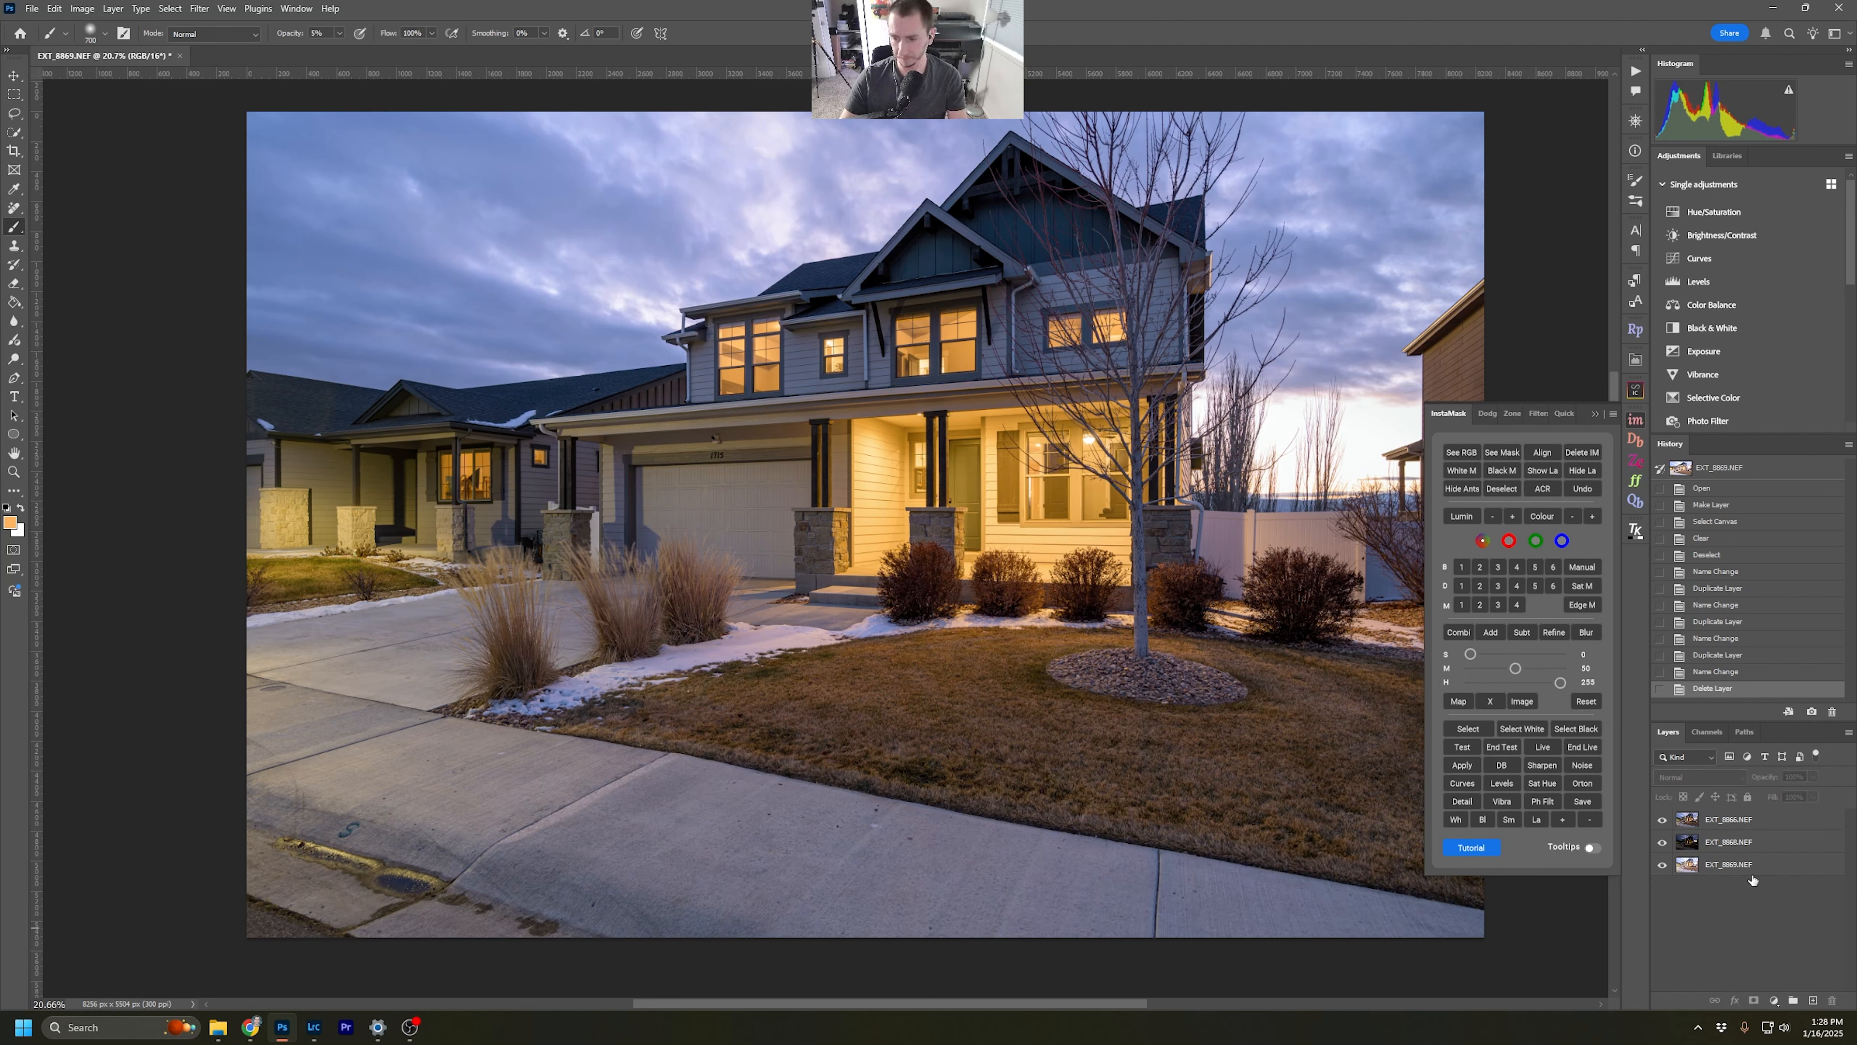
{"action": "left_click", "coordinate": [1596, 414]}
Move the EXT_8866 layer to the bottom of the stack and hide the EXT_8868 and EXT_8869 layers.
{"action": "left_click_drag", "start_coordinate": [1784, 824], "coordinate": [1786, 874]}
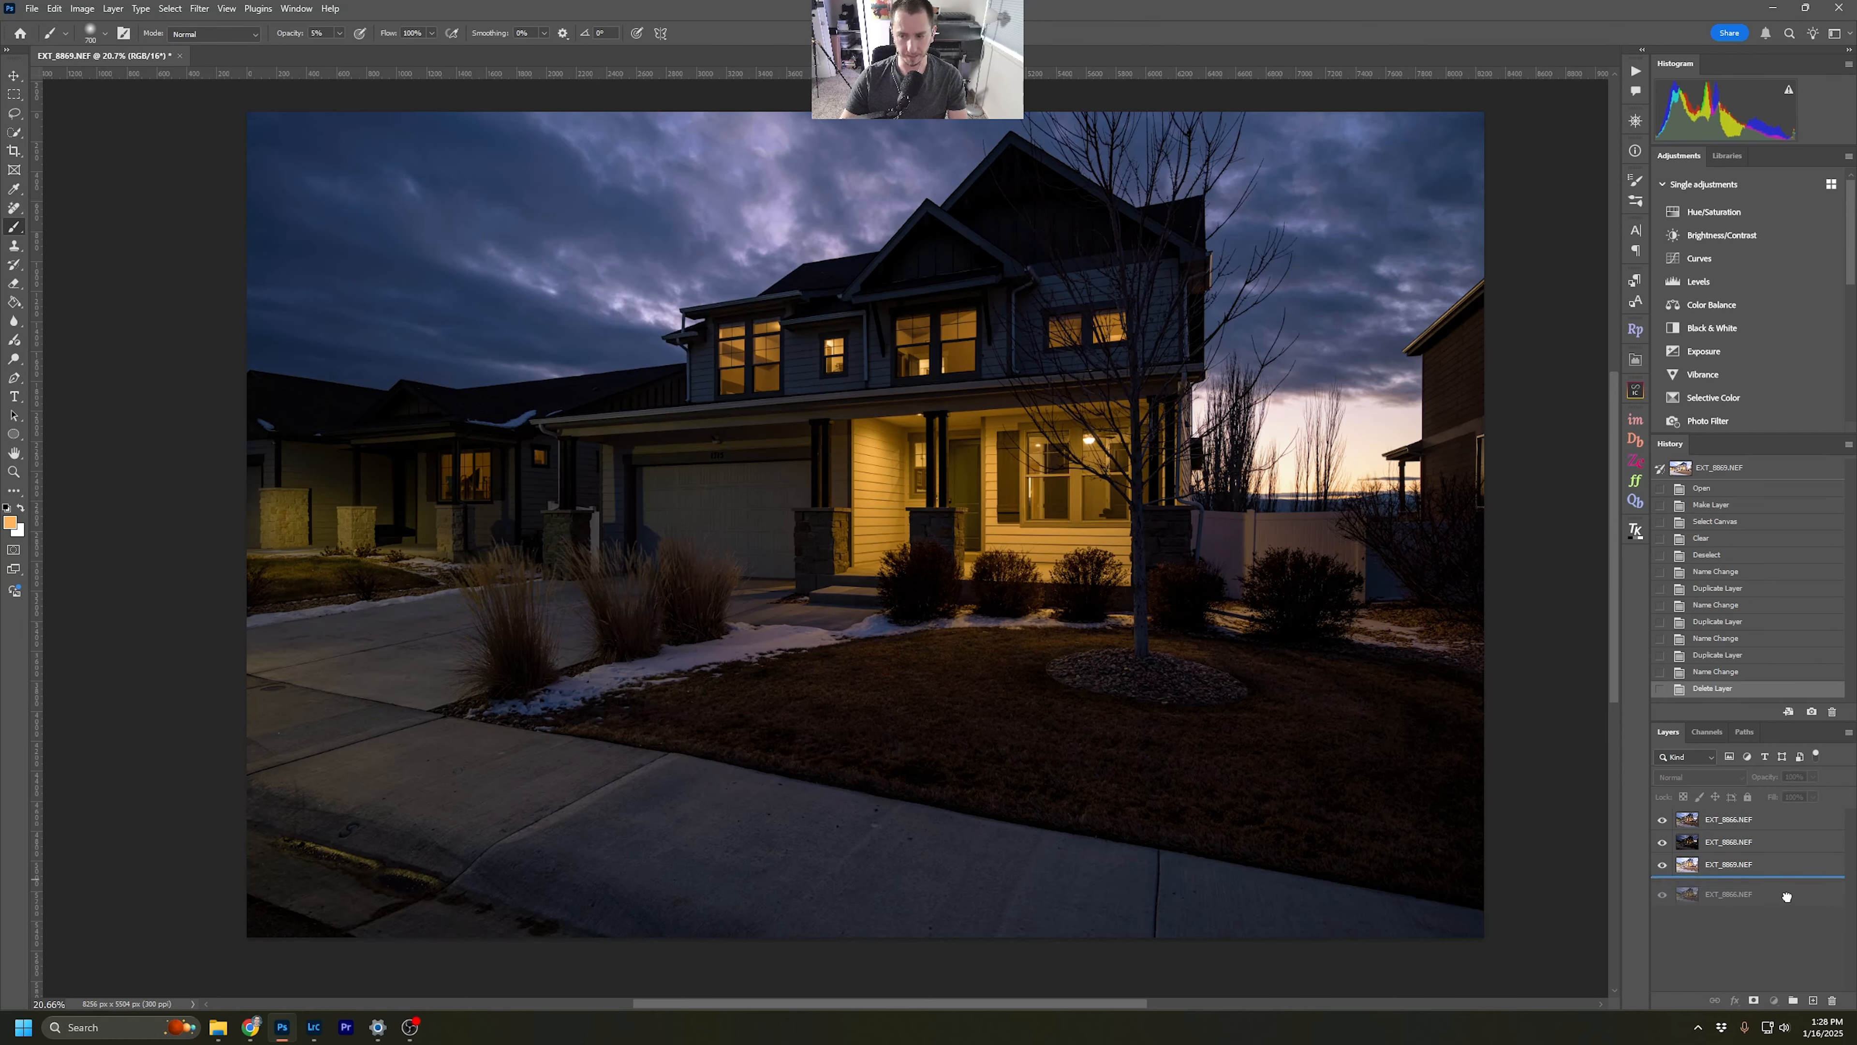
{"action": "left_click", "coordinate": [1662, 821]}
{"action": "left_click", "coordinate": [1662, 843]}
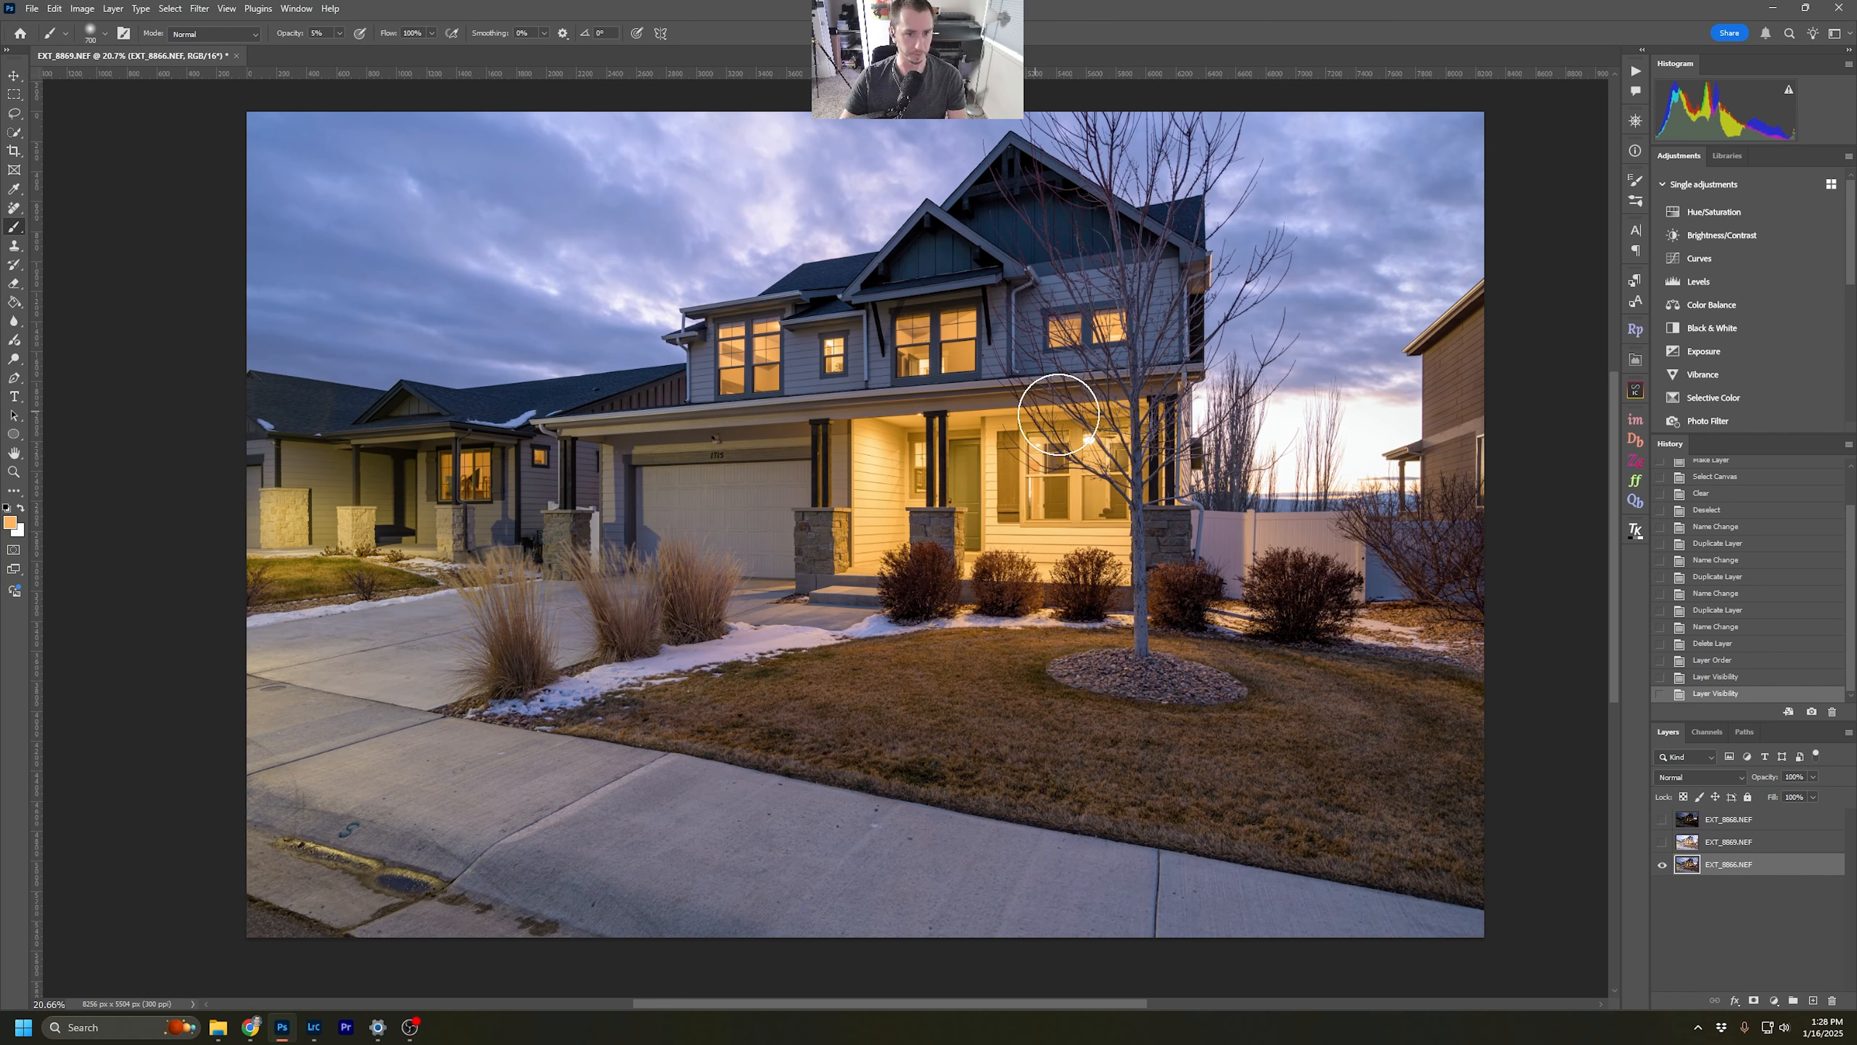
{"action": "left_click_drag", "start_coordinate": [1767, 847], "coordinate": [1771, 846]}
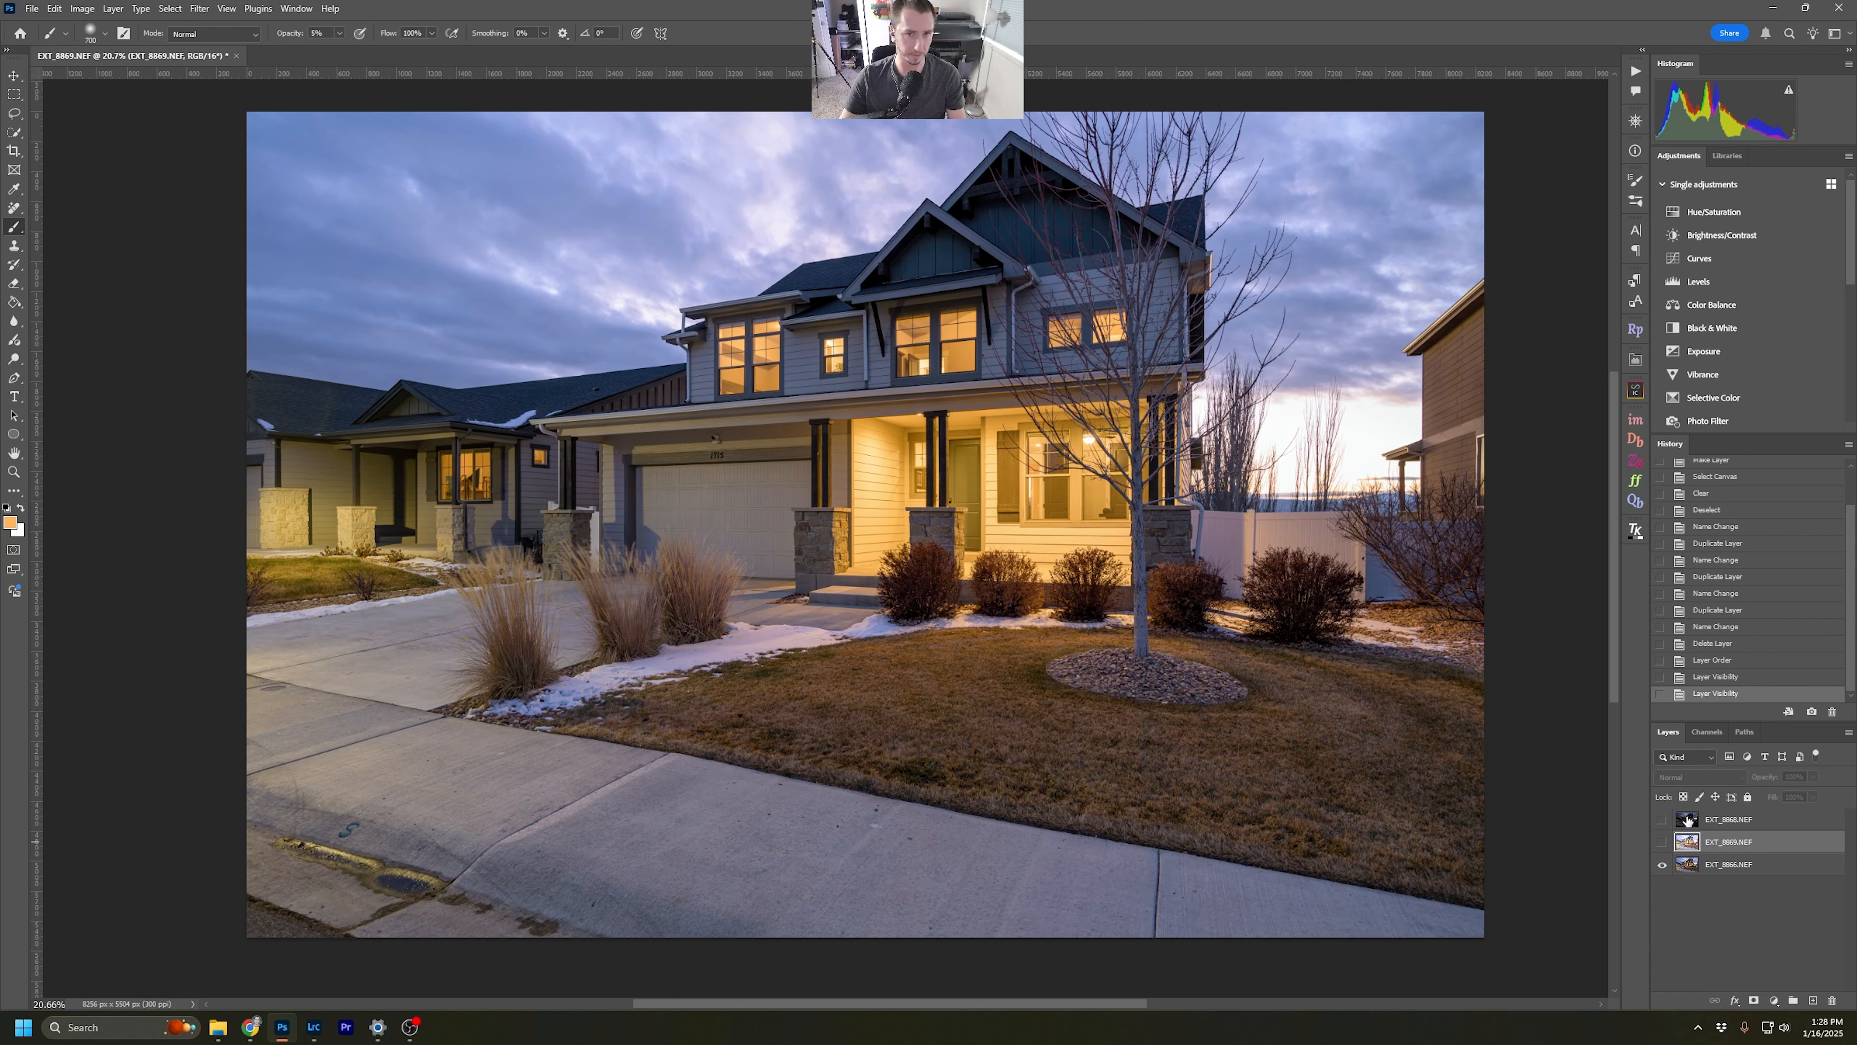
{"action": "left_click", "coordinate": [1762, 878]}
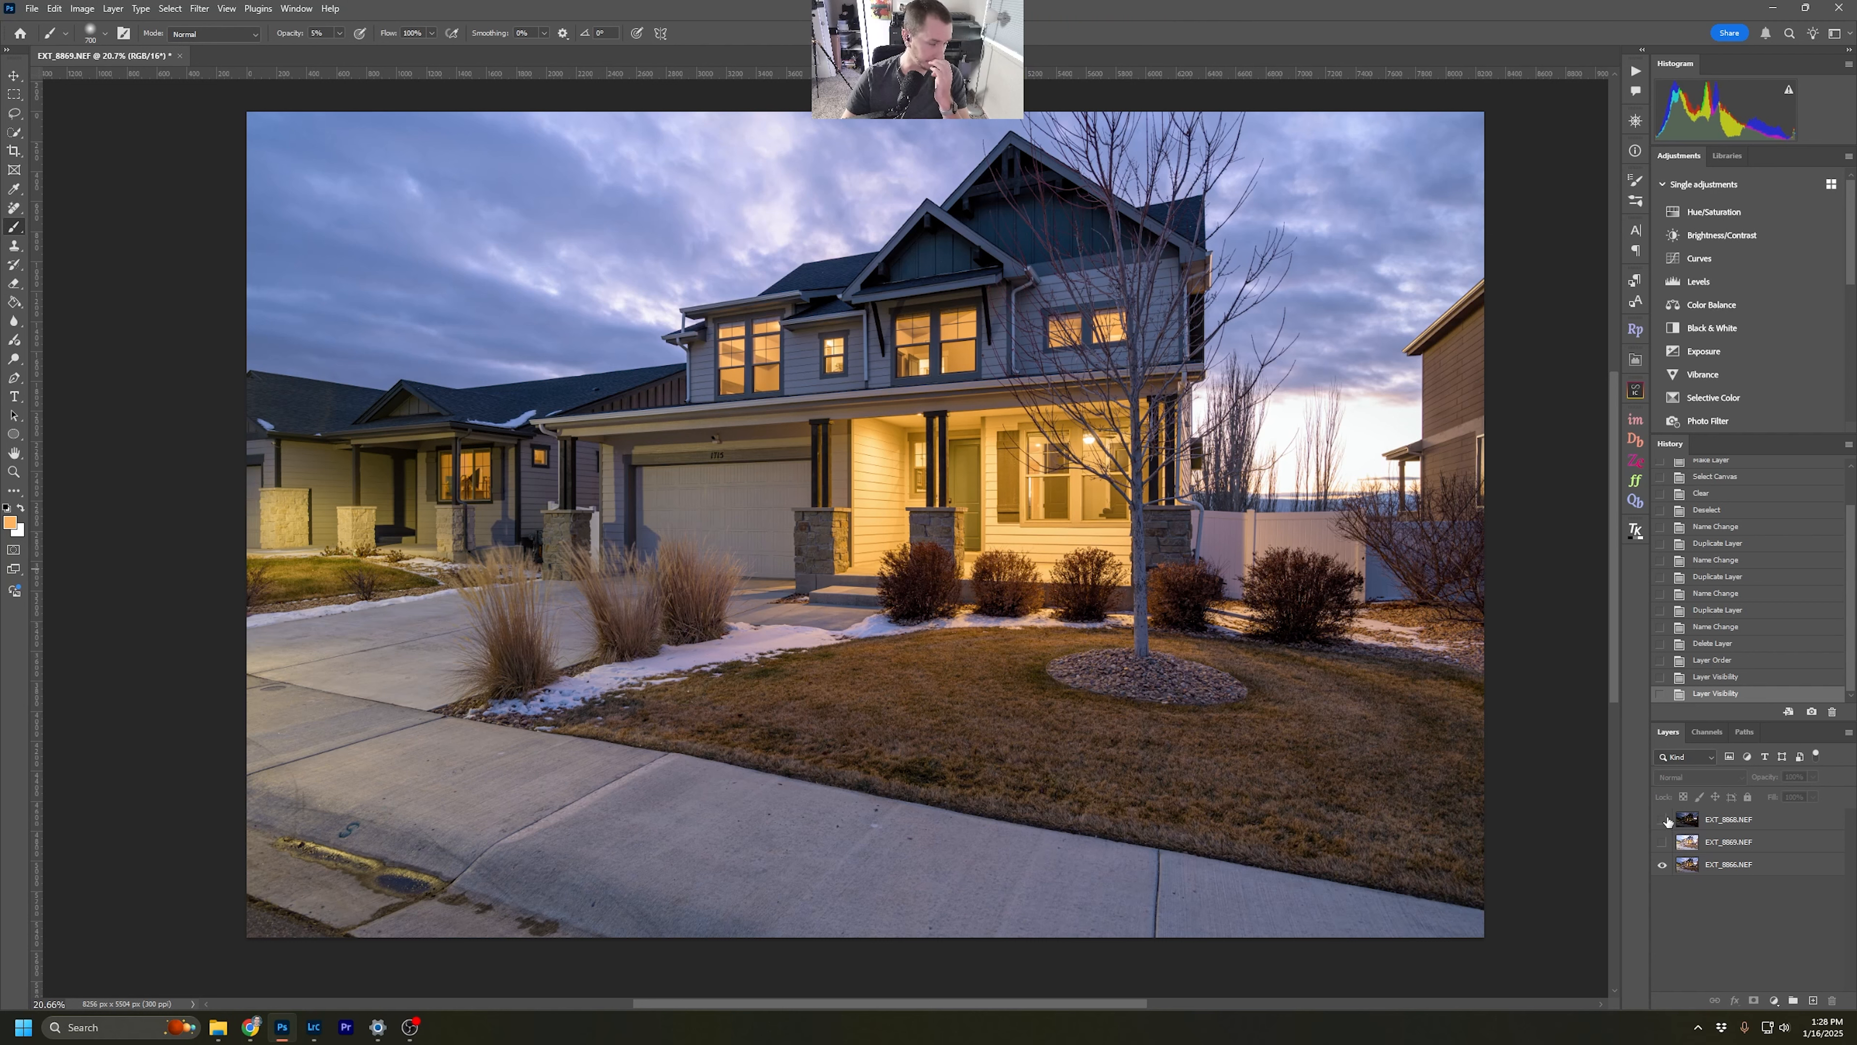
Generate a Darks 1 luminosity mask from the base exposure with InstaMask, previewing narrower darks masks for comparison.
{"action": "left_click", "coordinate": [1636, 420]}
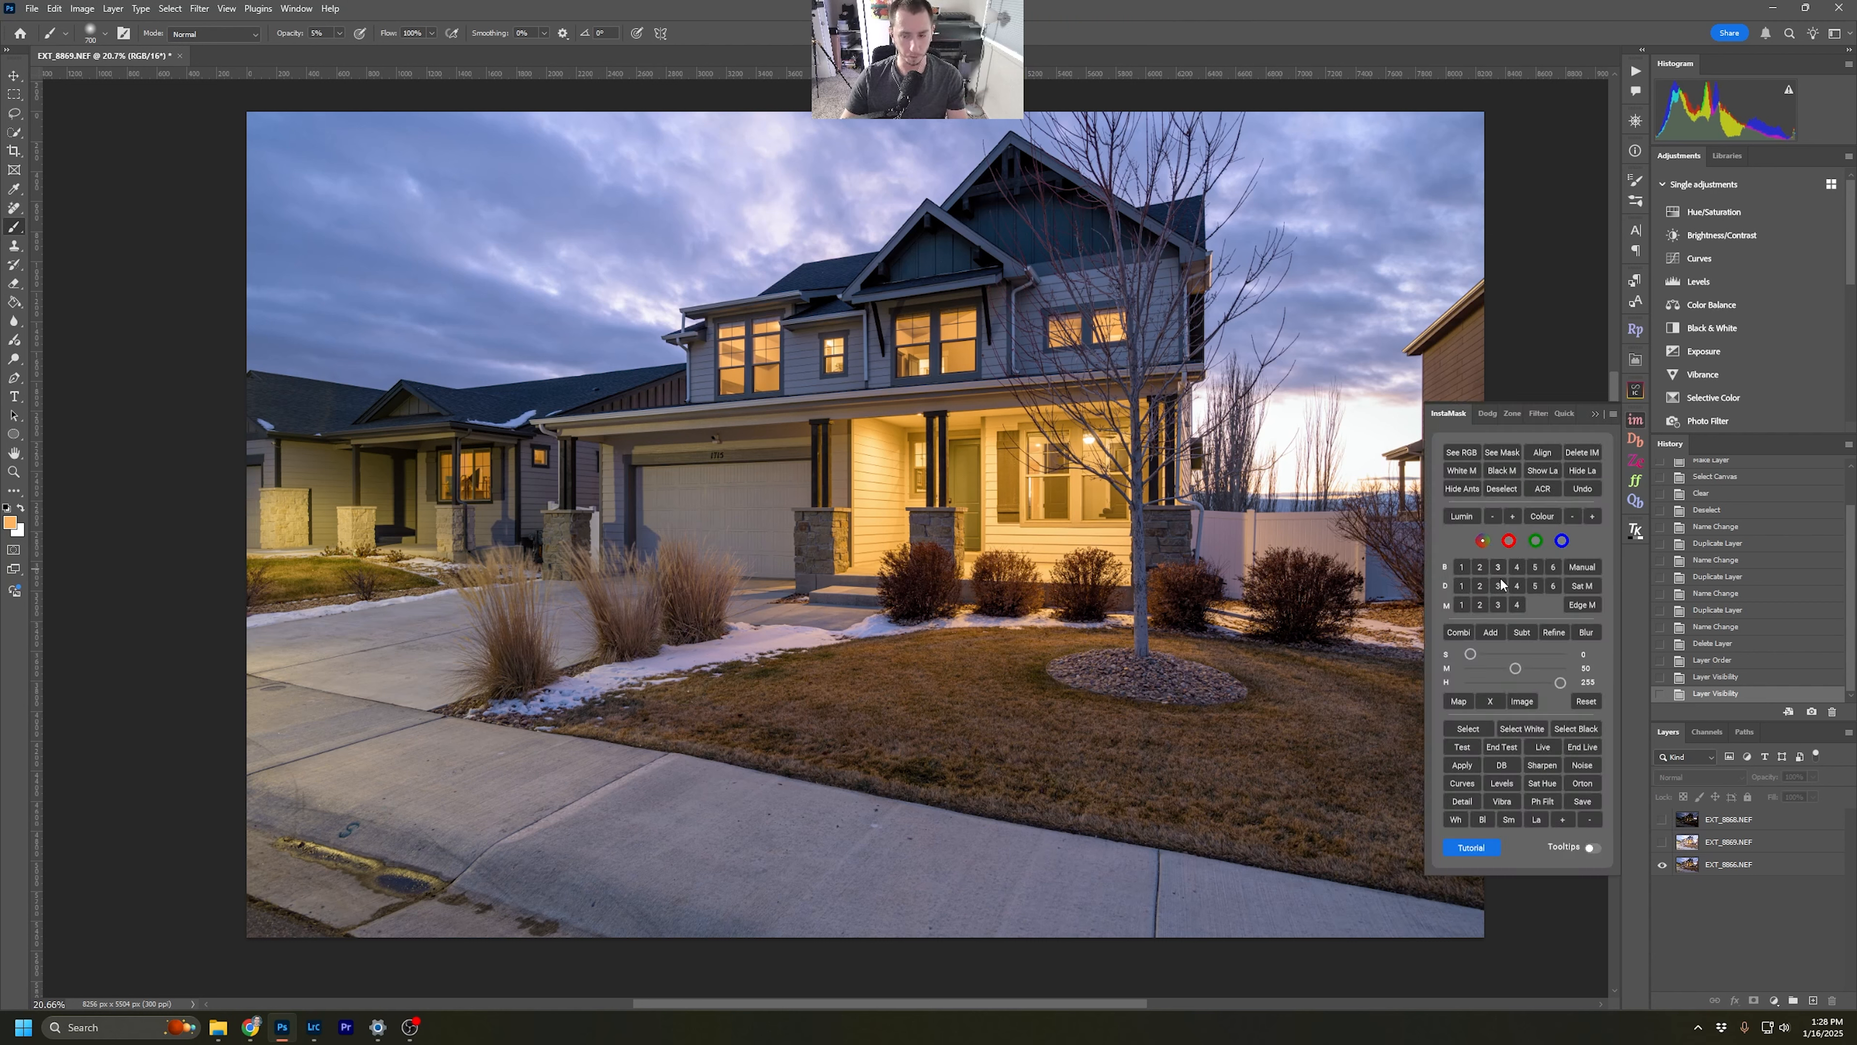
{"action": "left_click", "coordinate": [1462, 586]}
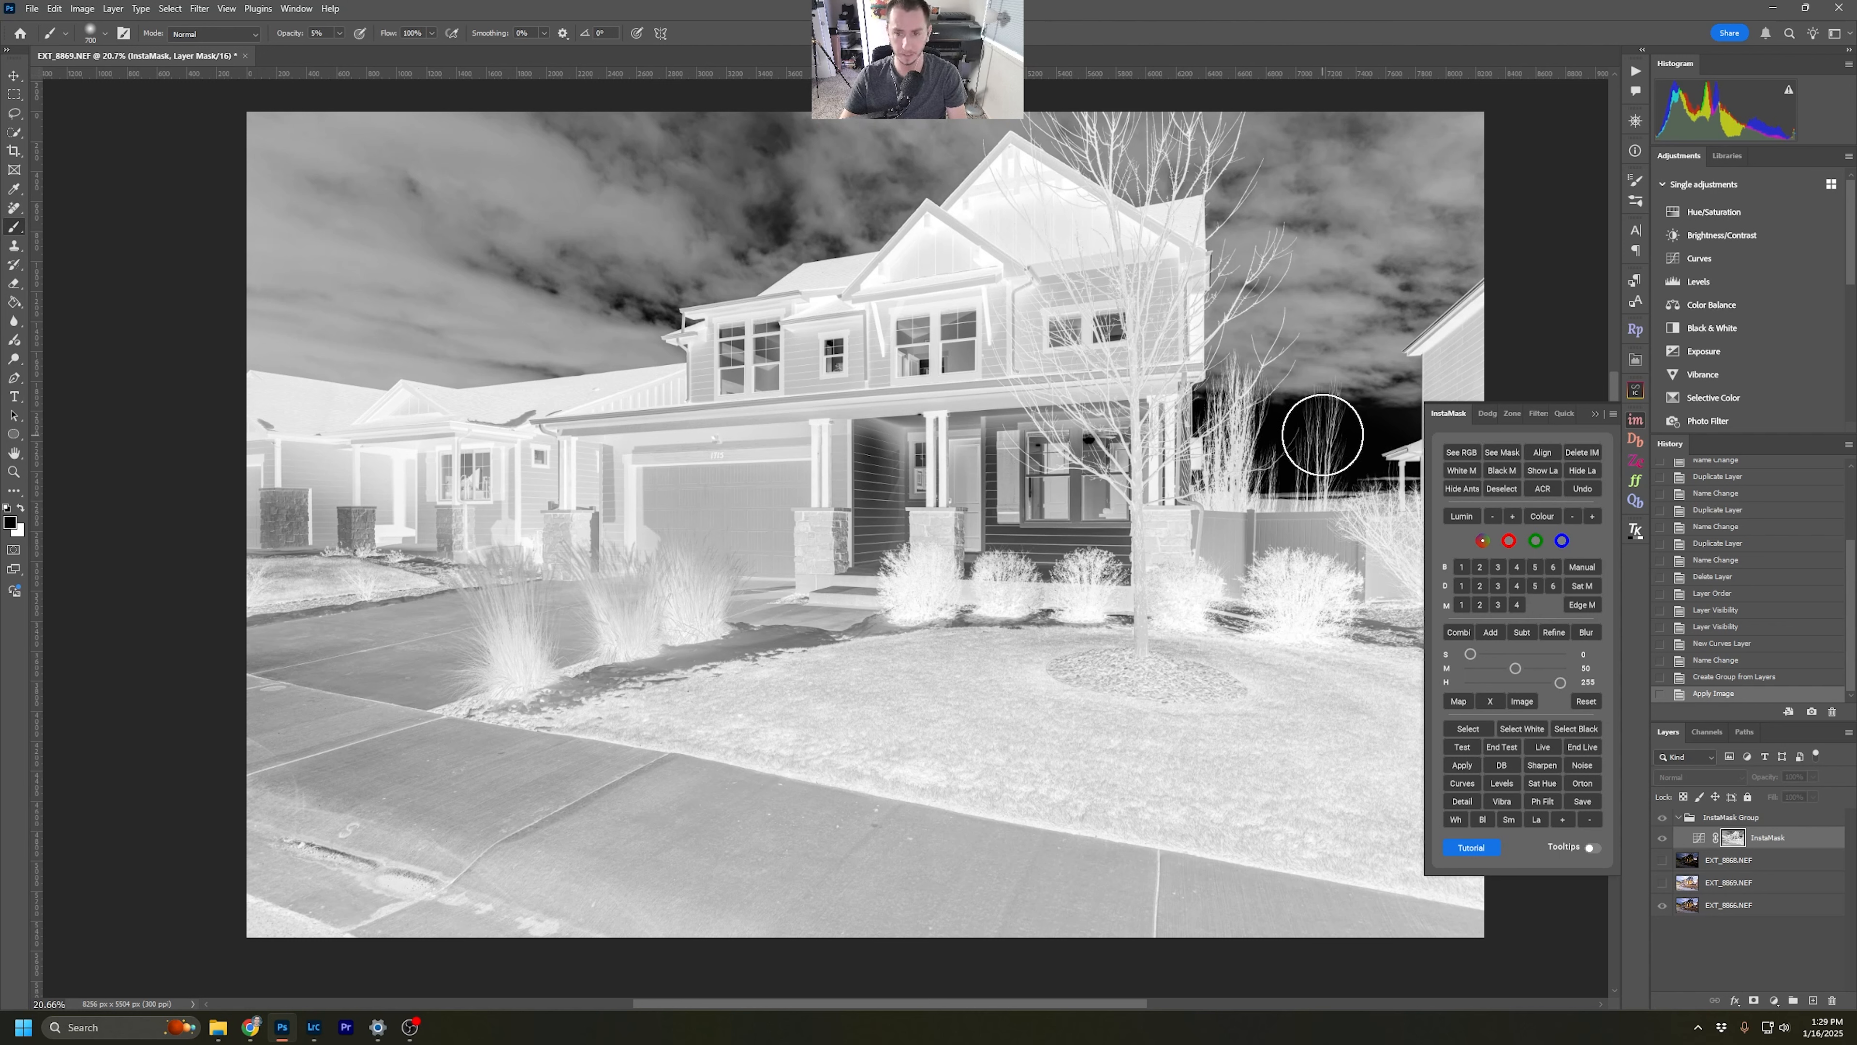
{"action": "left_click", "coordinate": [1481, 587]}
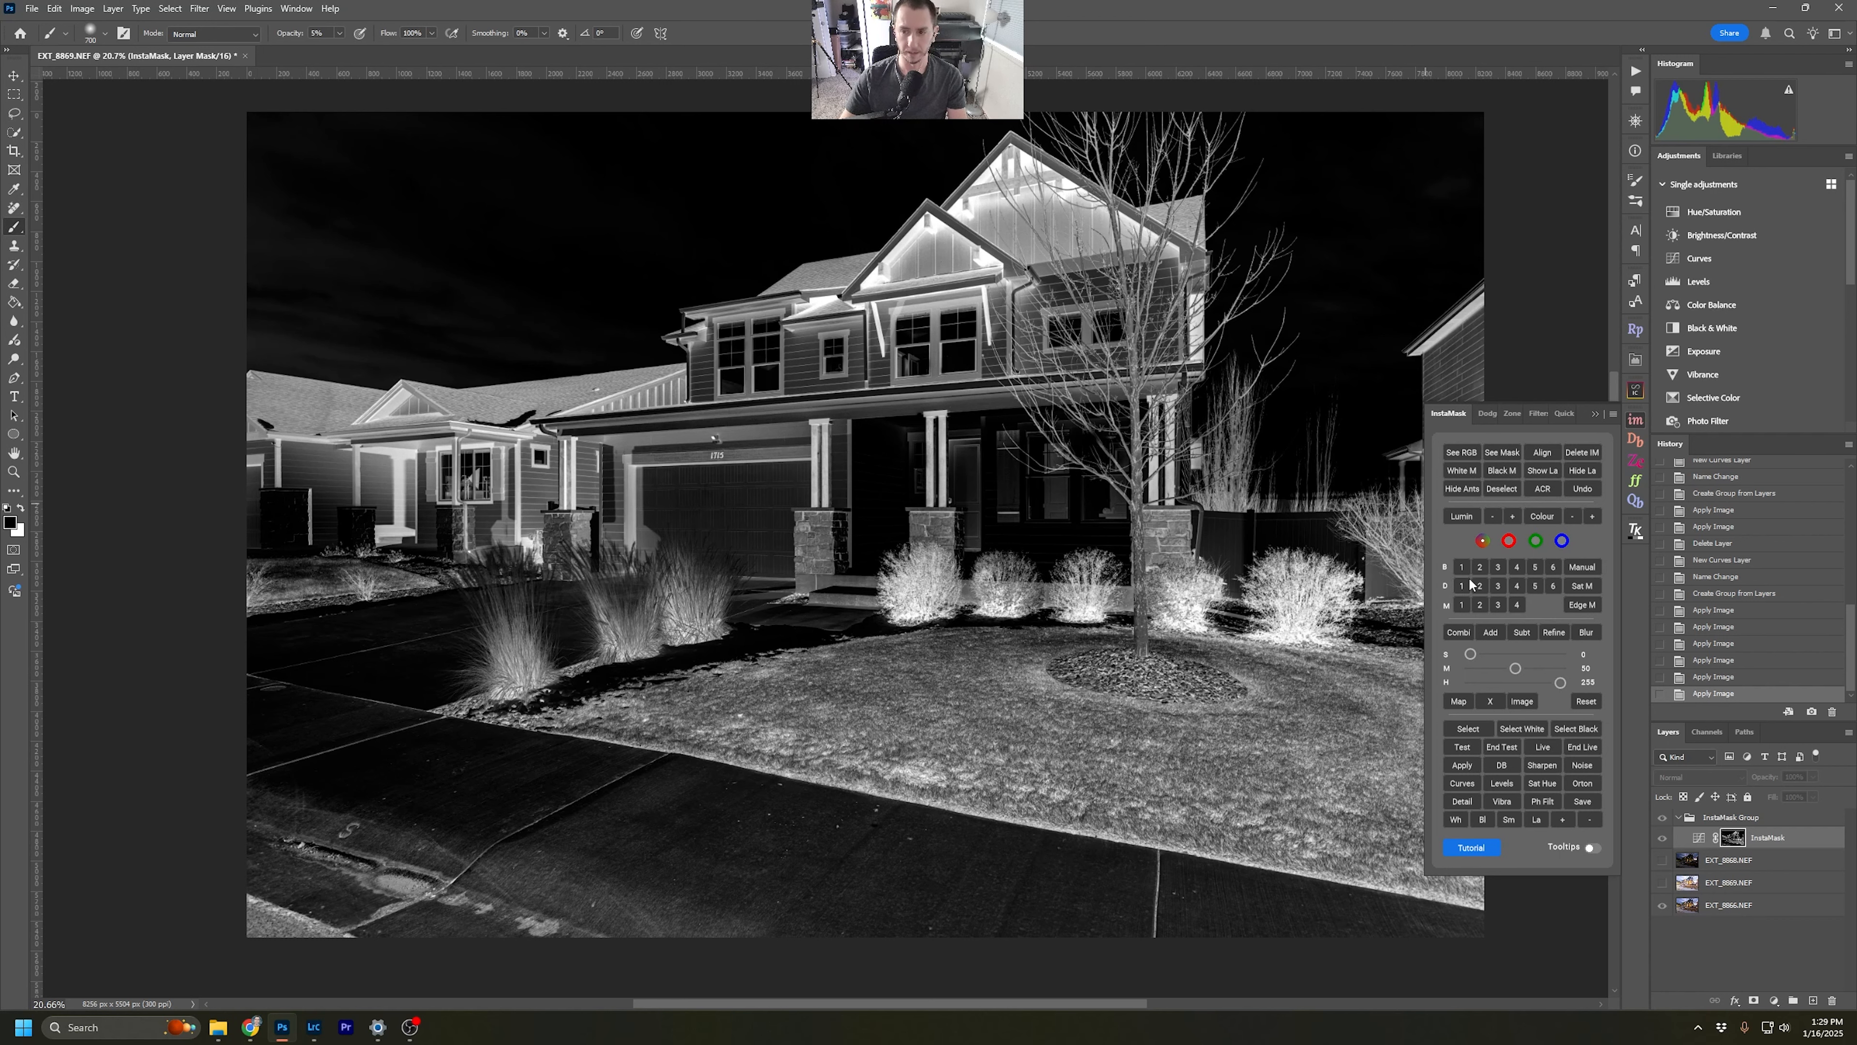
{"action": "left_click", "coordinate": [1478, 586]}
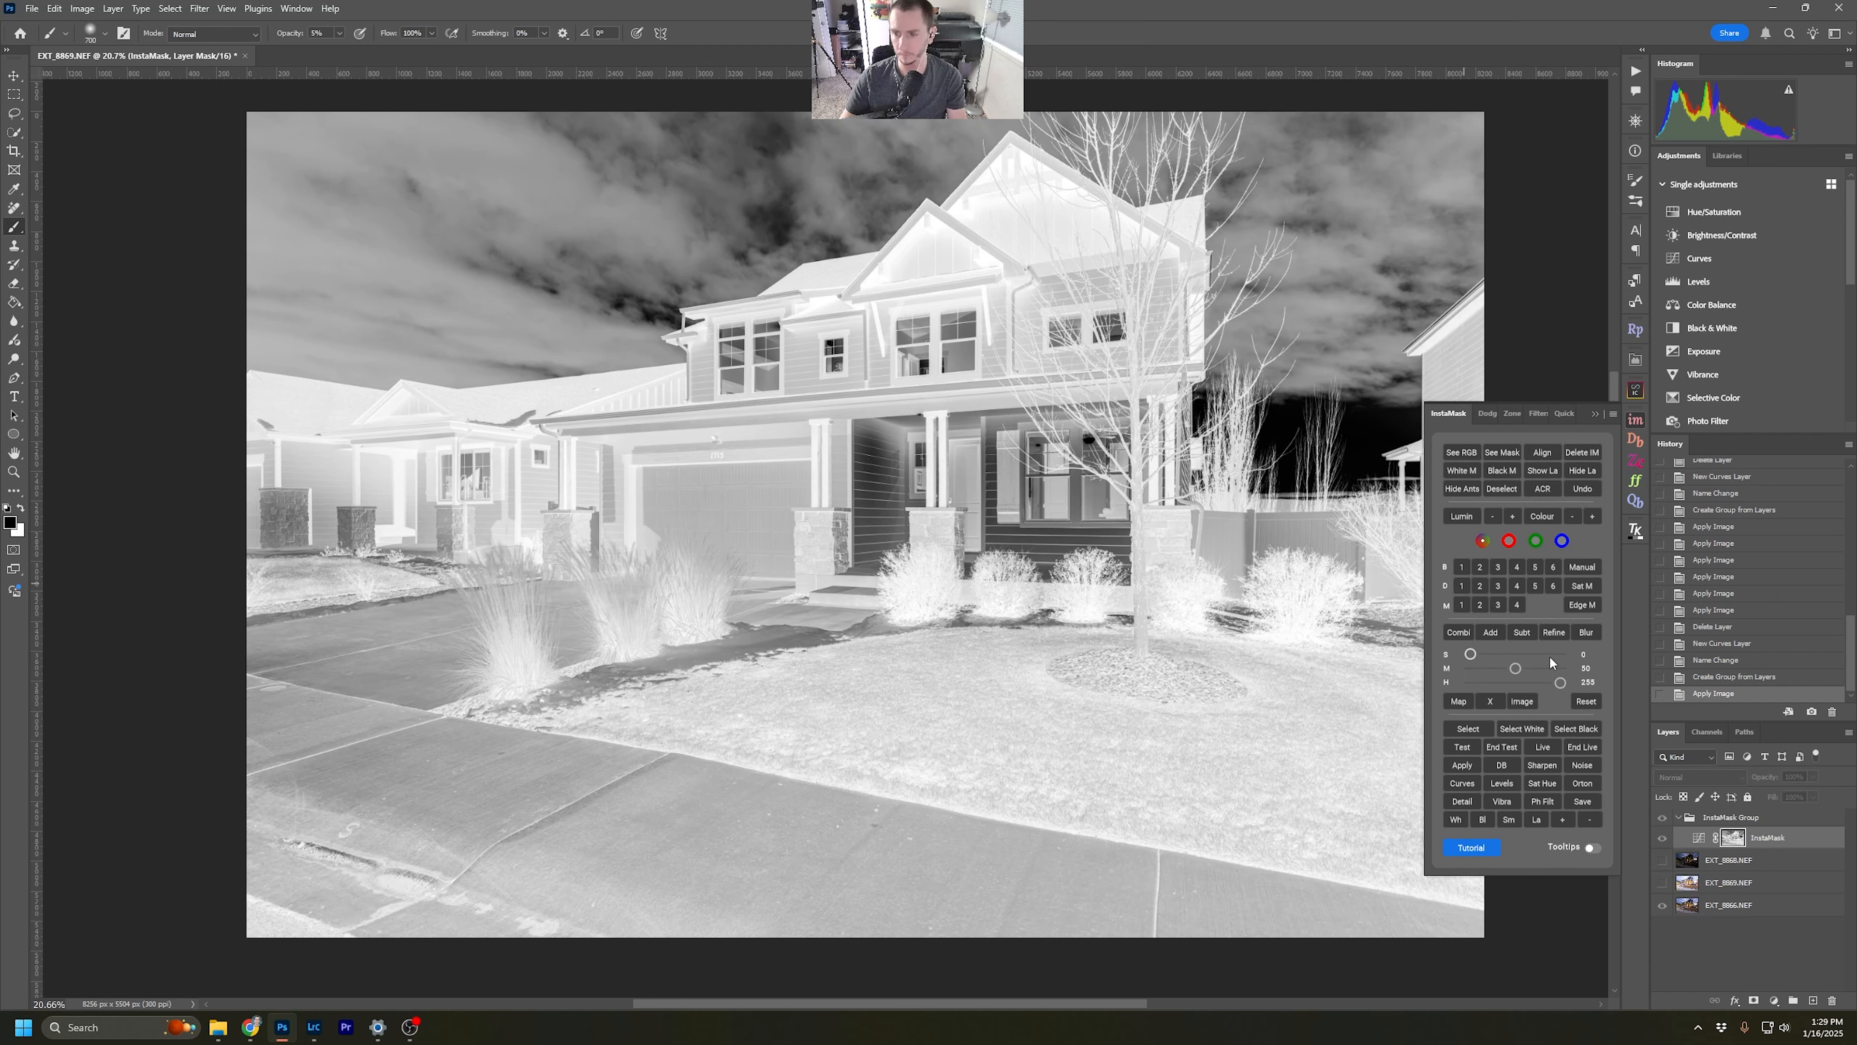
Try softening the InstaMask luminosity mask with a Gaussian Blur of 8.9 pixels.
{"action": "left_click", "coordinate": [1590, 634]}
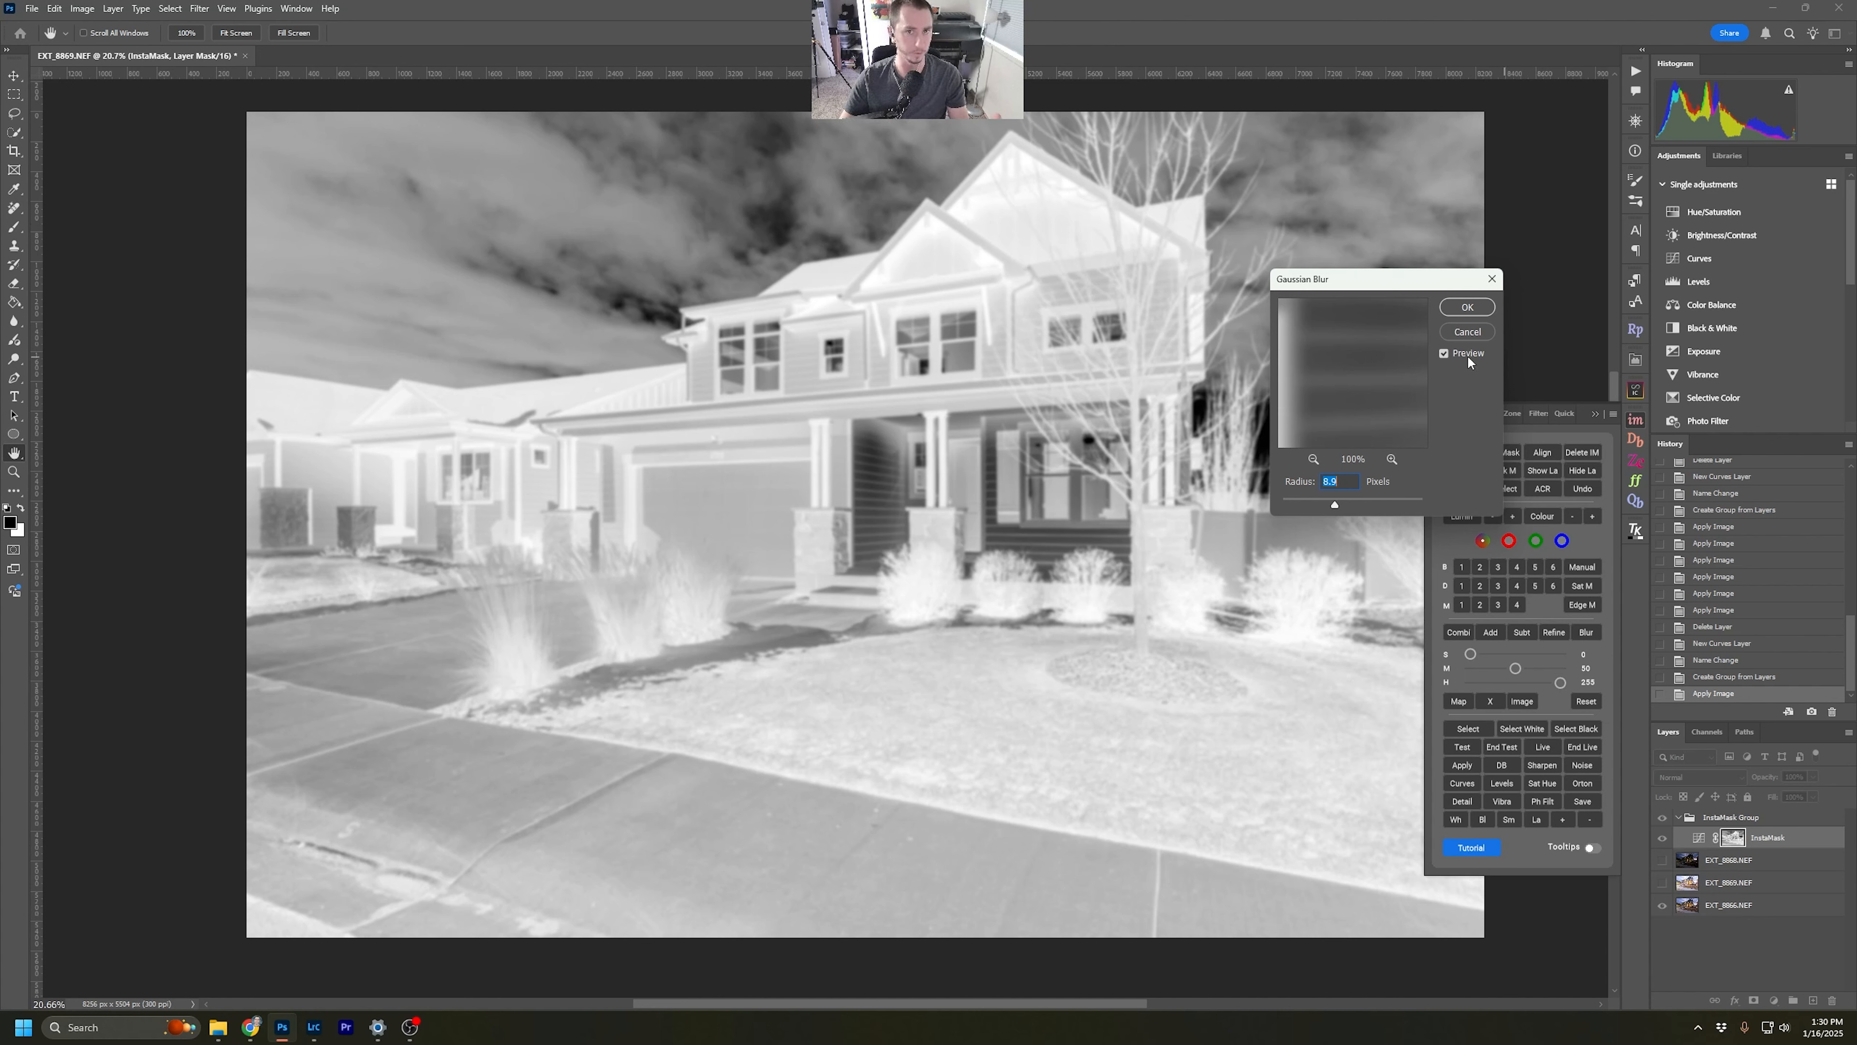
{"action": "left_click", "coordinate": [1468, 332]}
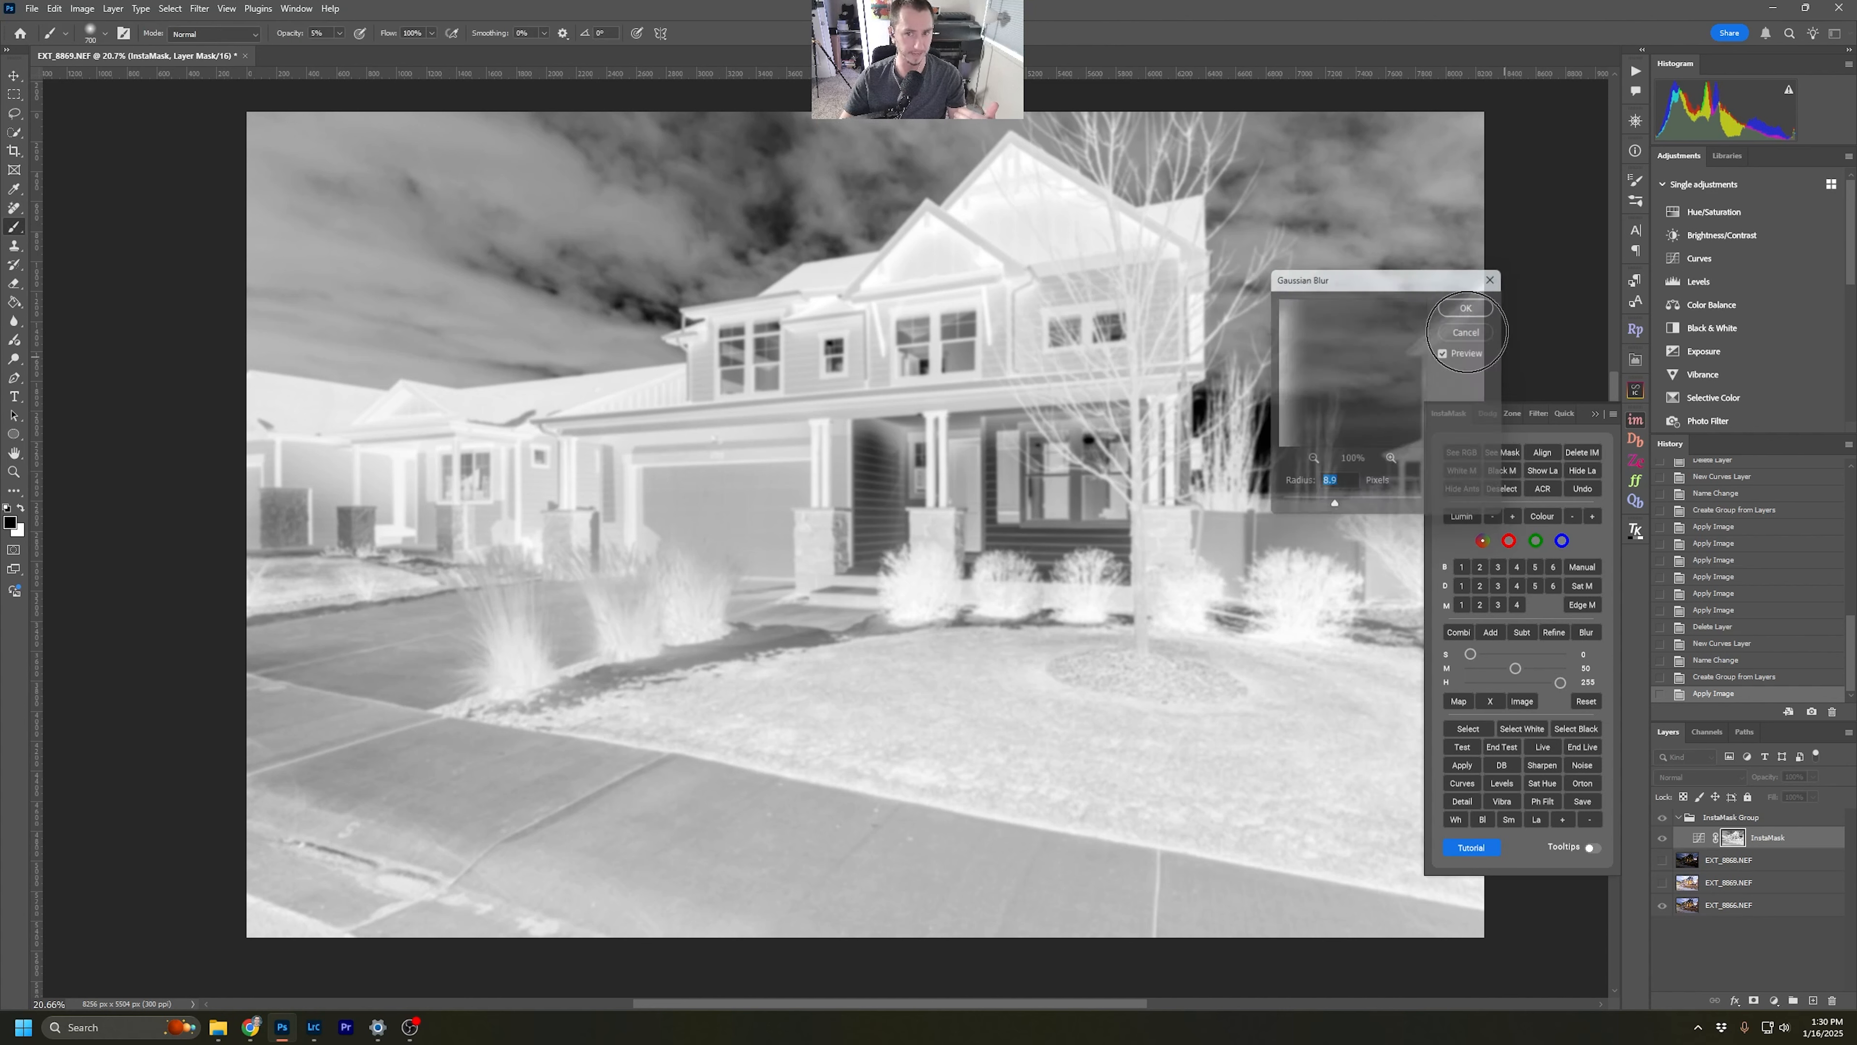
Move the luminosity mask from the InstaMask layer onto the EXT_8869 layer and make that layer visible.
{"action": "left_click", "coordinate": [1596, 414]}
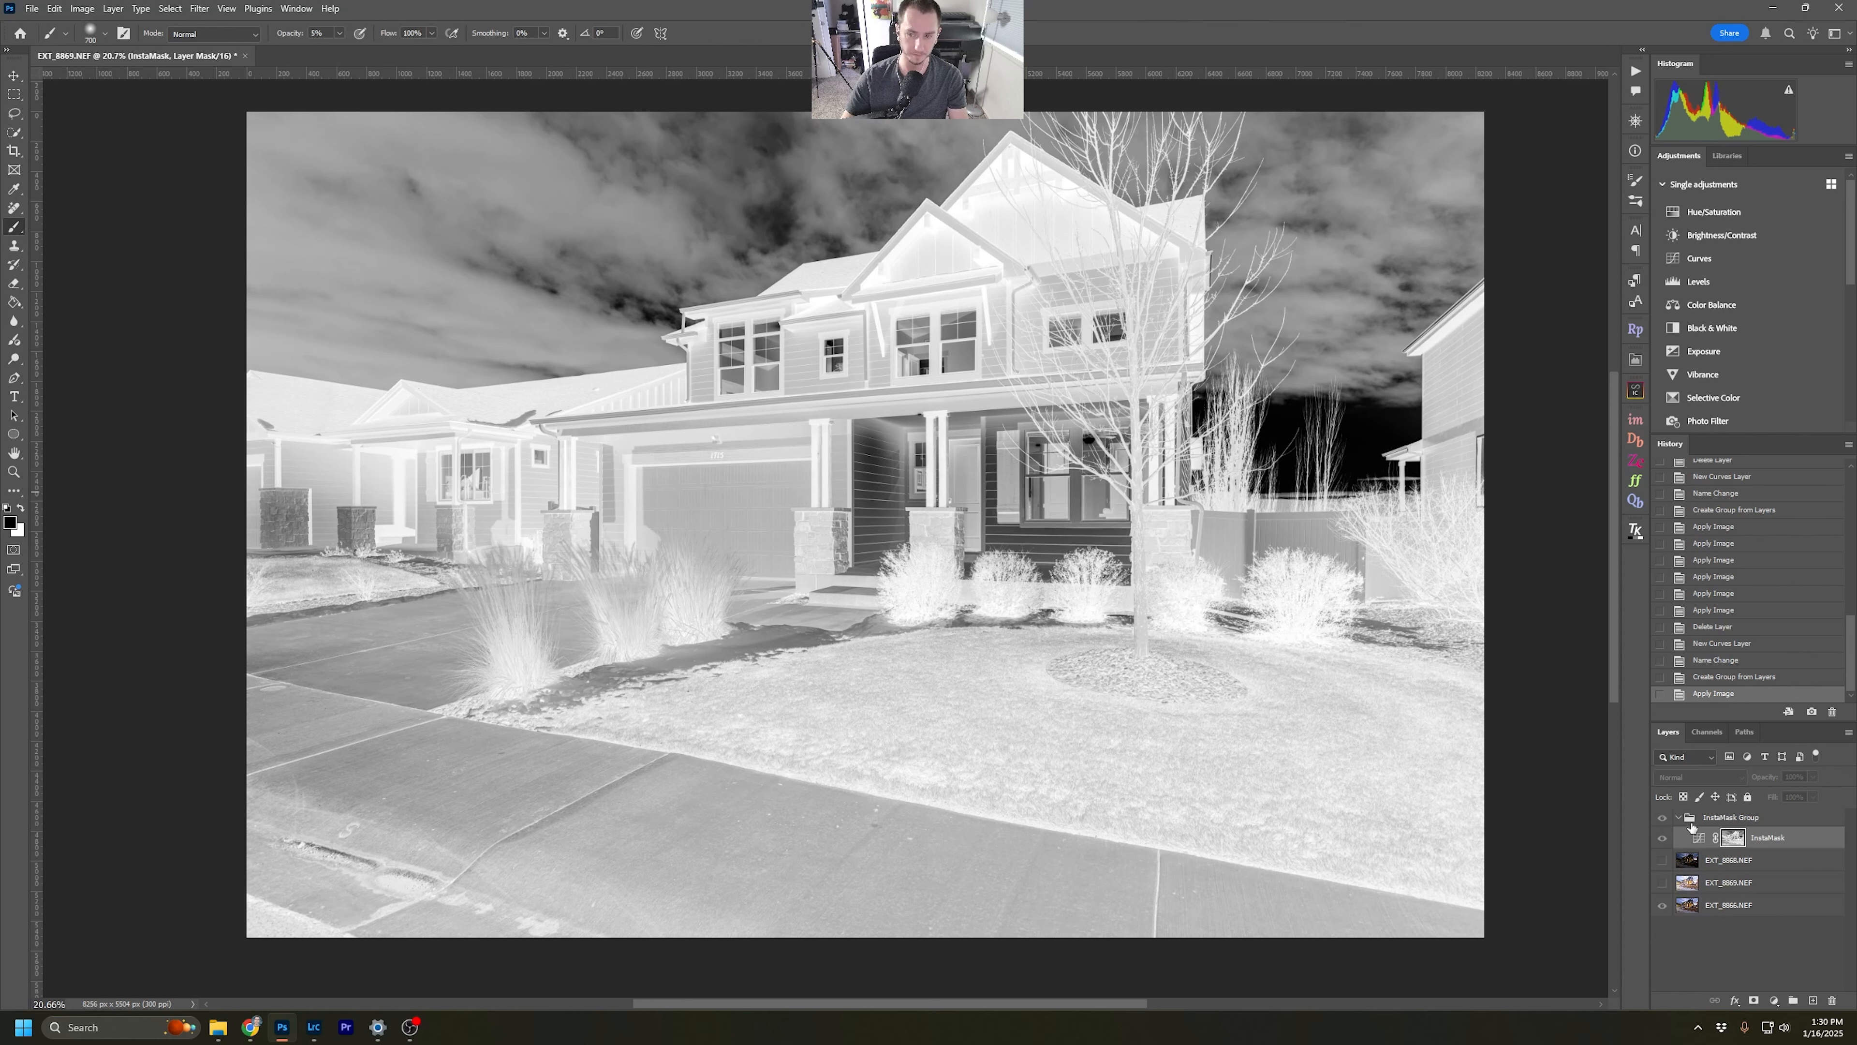
{"action": "left_click_drag", "start_coordinate": [1735, 838], "coordinate": [1755, 885]}
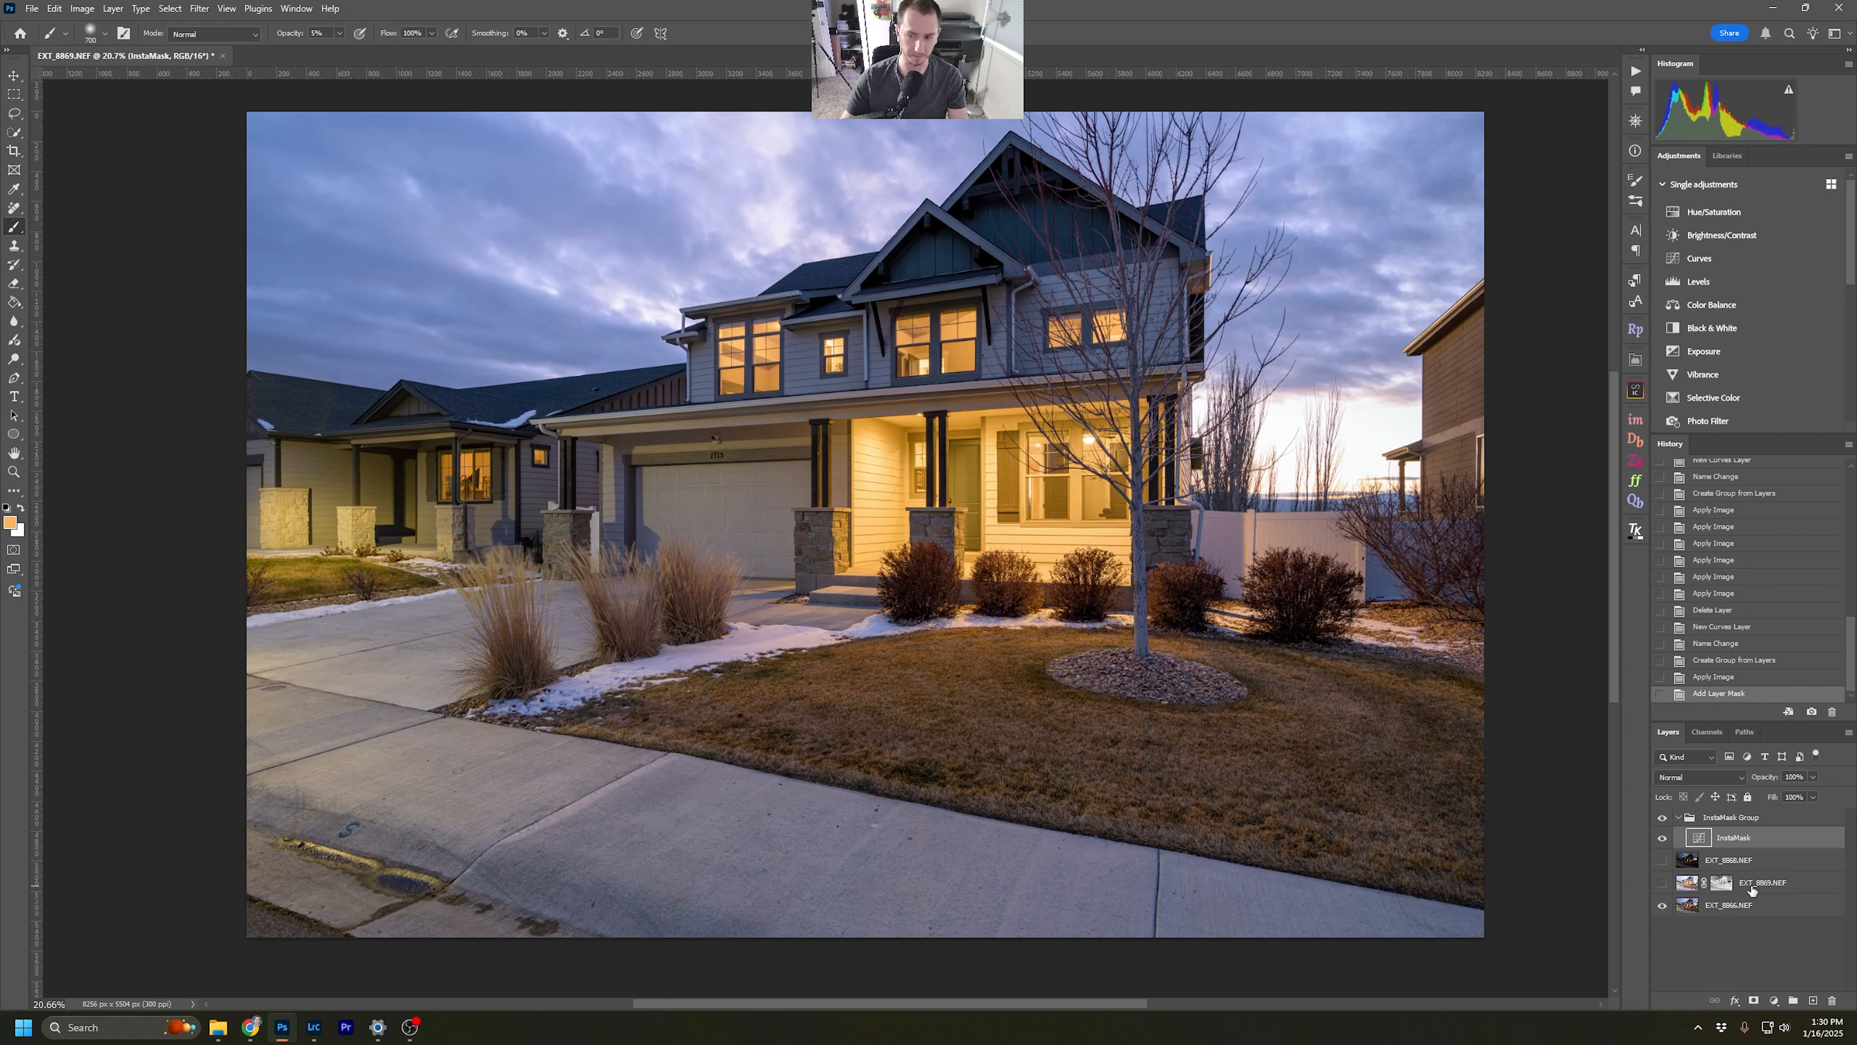
{"action": "left_click", "coordinate": [1663, 885]}
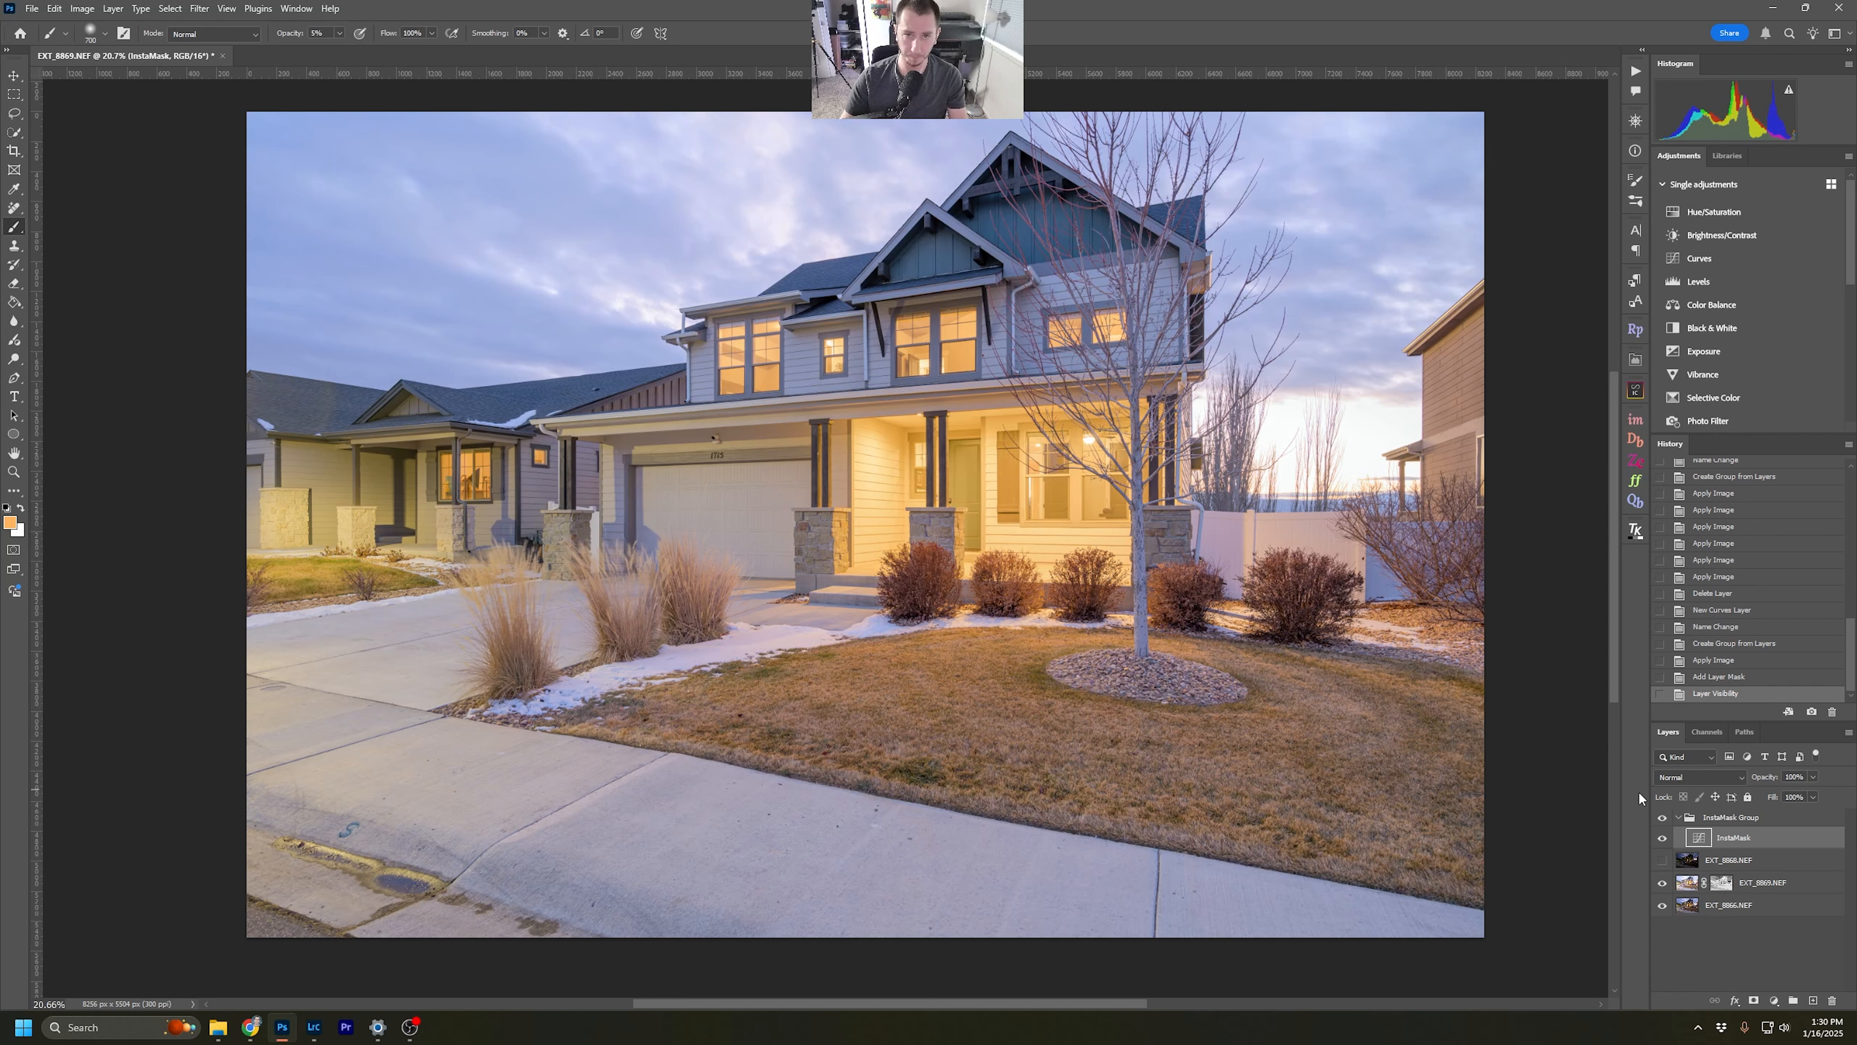
Put the masked EXT_8869 layer into its own group and add a black mask to the group.
{"action": "left_click", "coordinate": [1813, 886]}
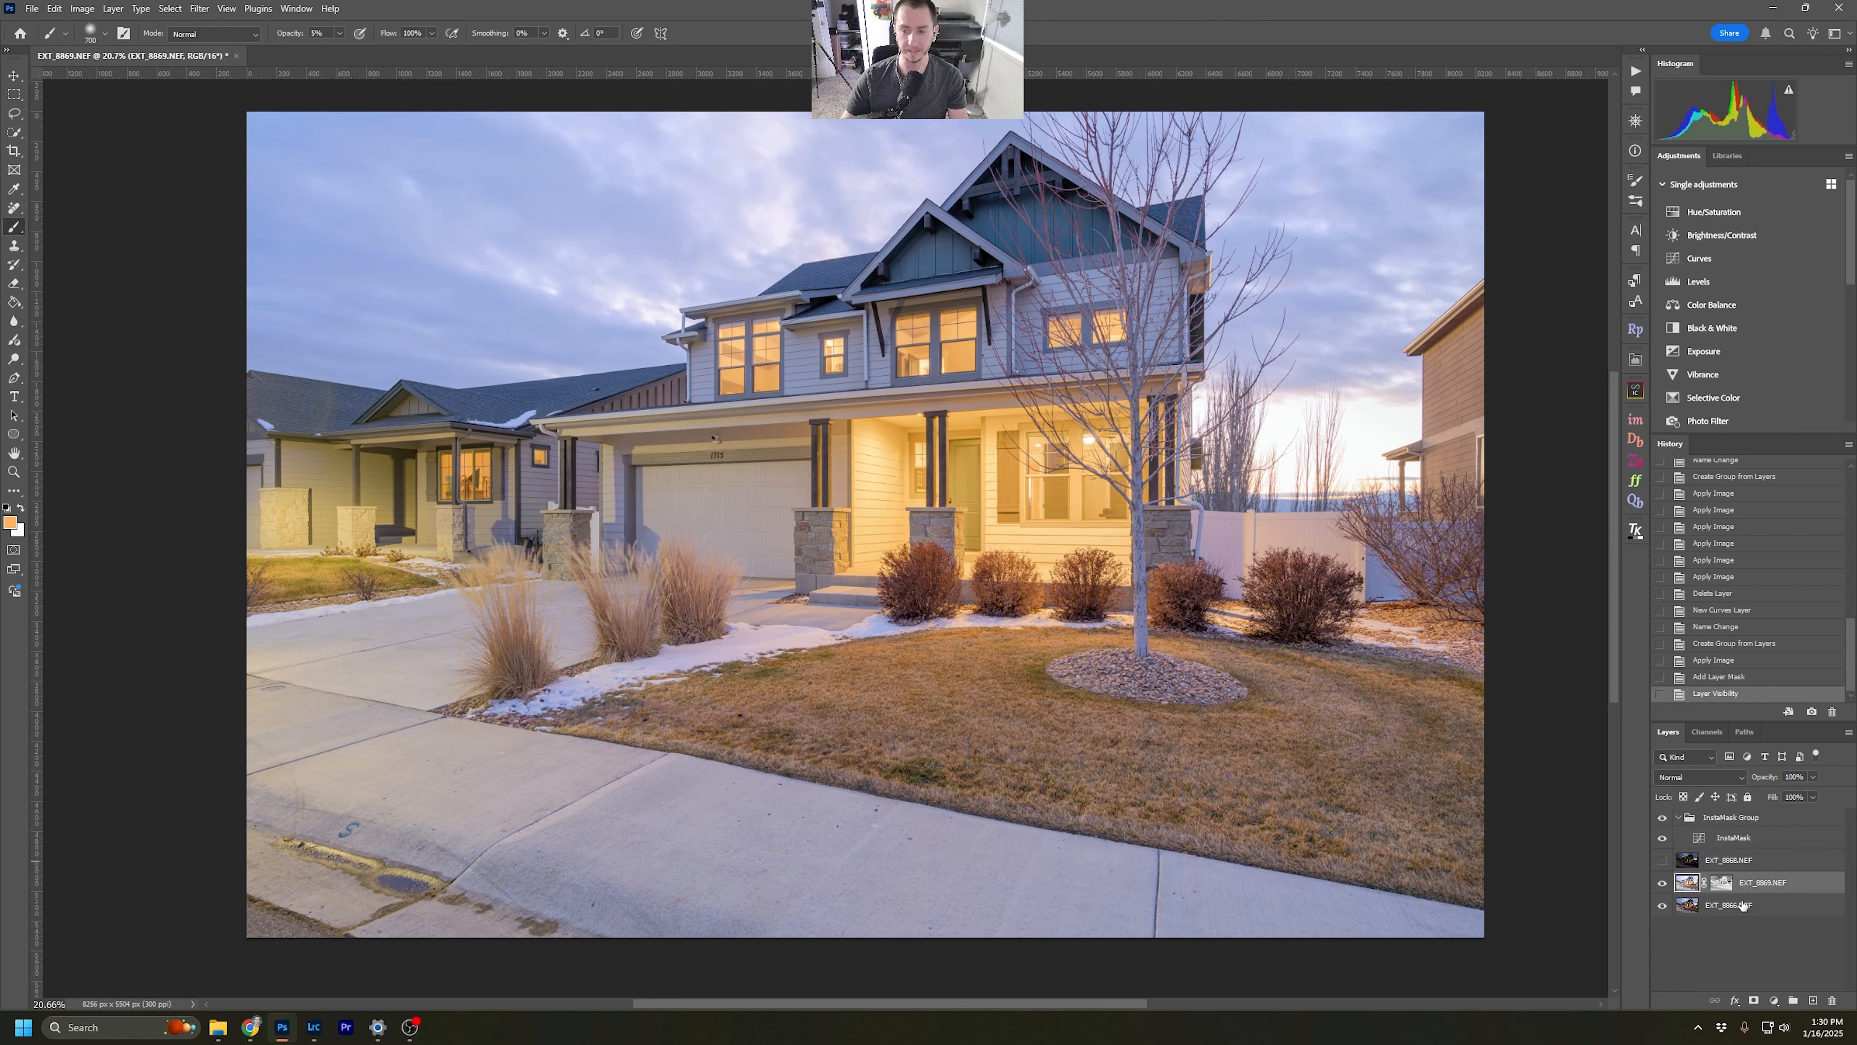
{"action": "left_click", "coordinate": [1794, 1002]}
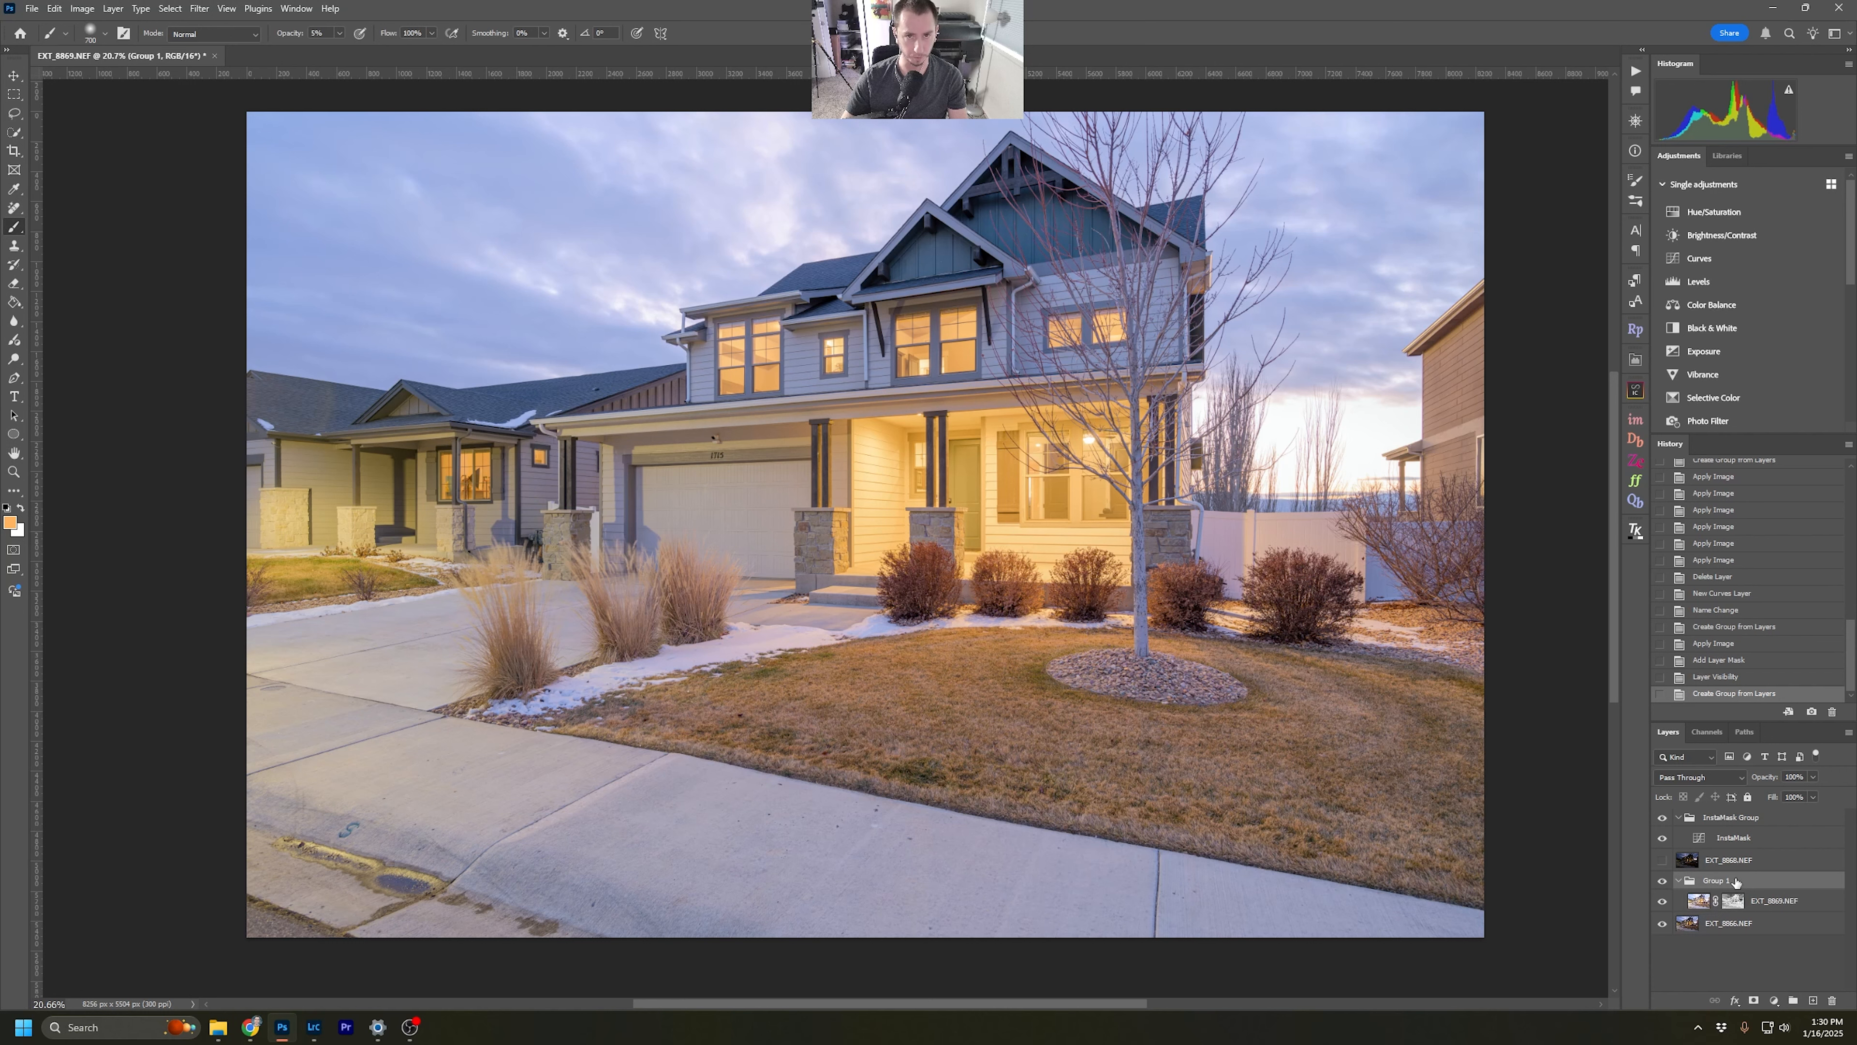
{"action": "left_click", "coordinate": [1754, 1001], "text": "alt"}
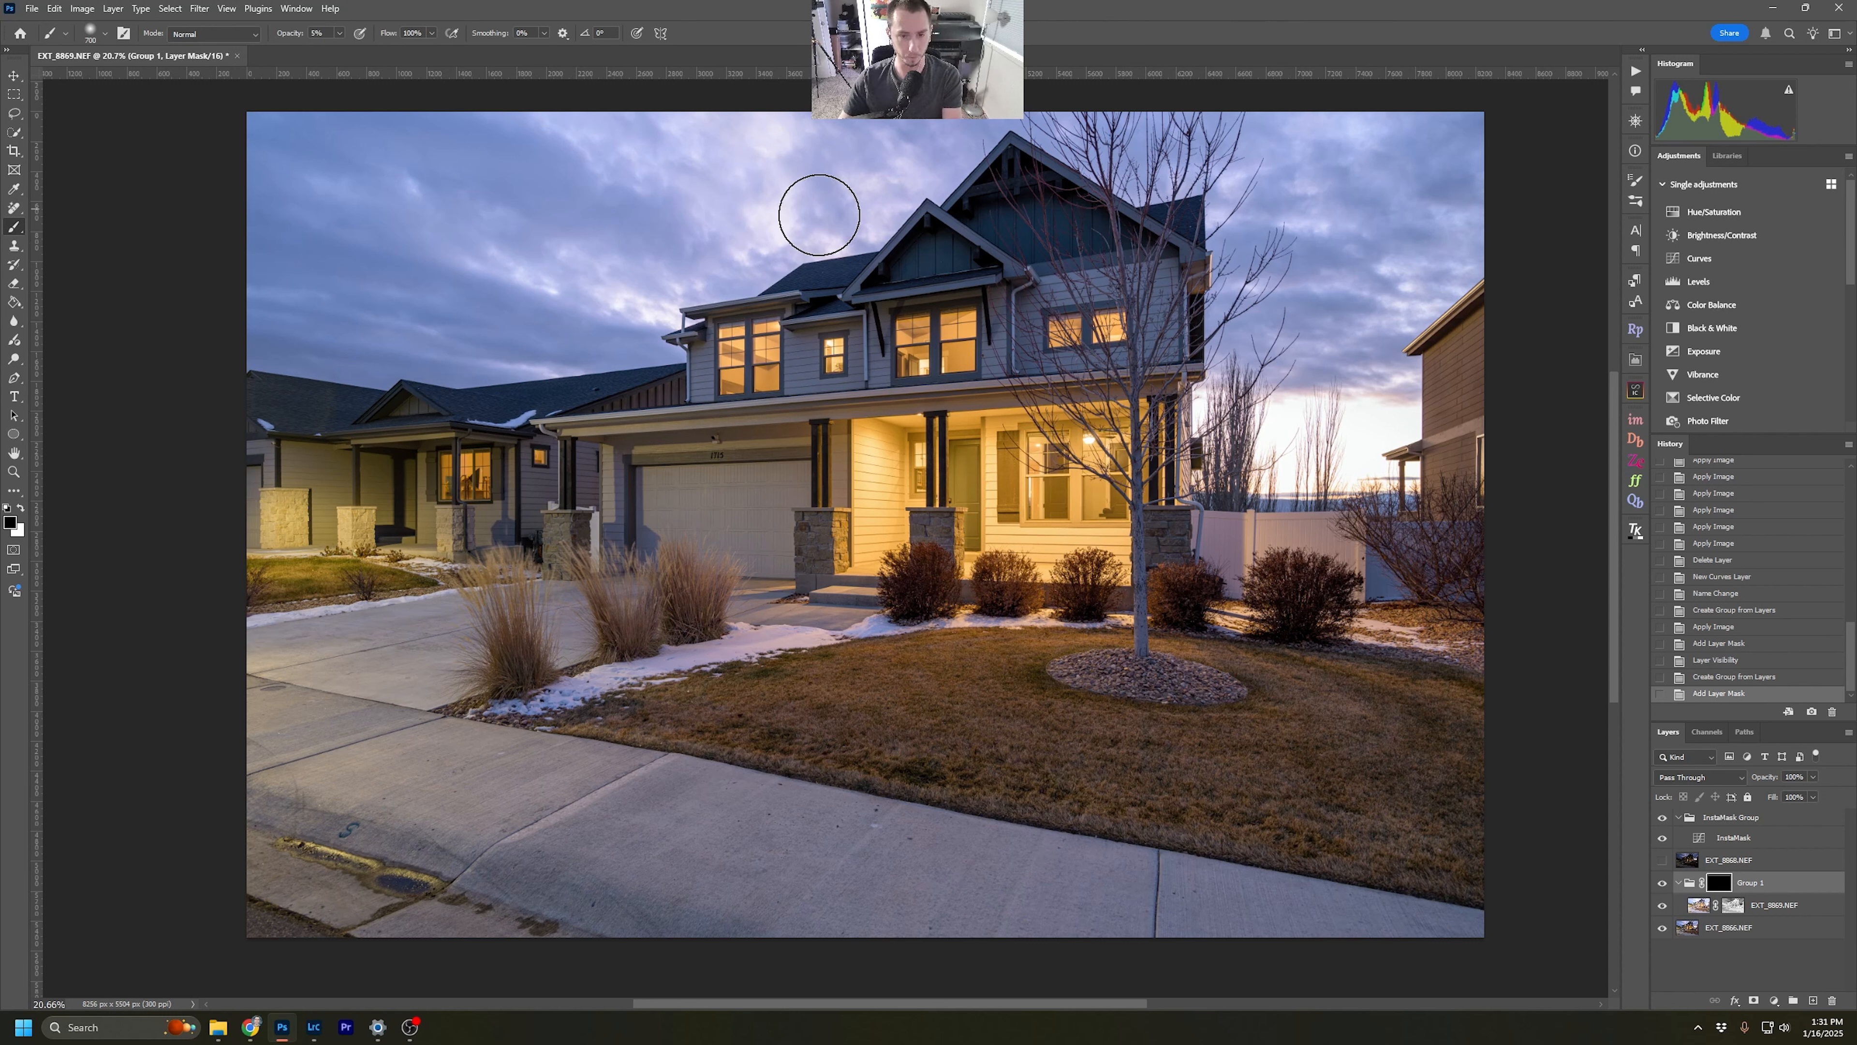
Paint white at 10% brush opacity on the group mask to brighten the dark gables and upper facade.
{"action": "key", "text": "1"}
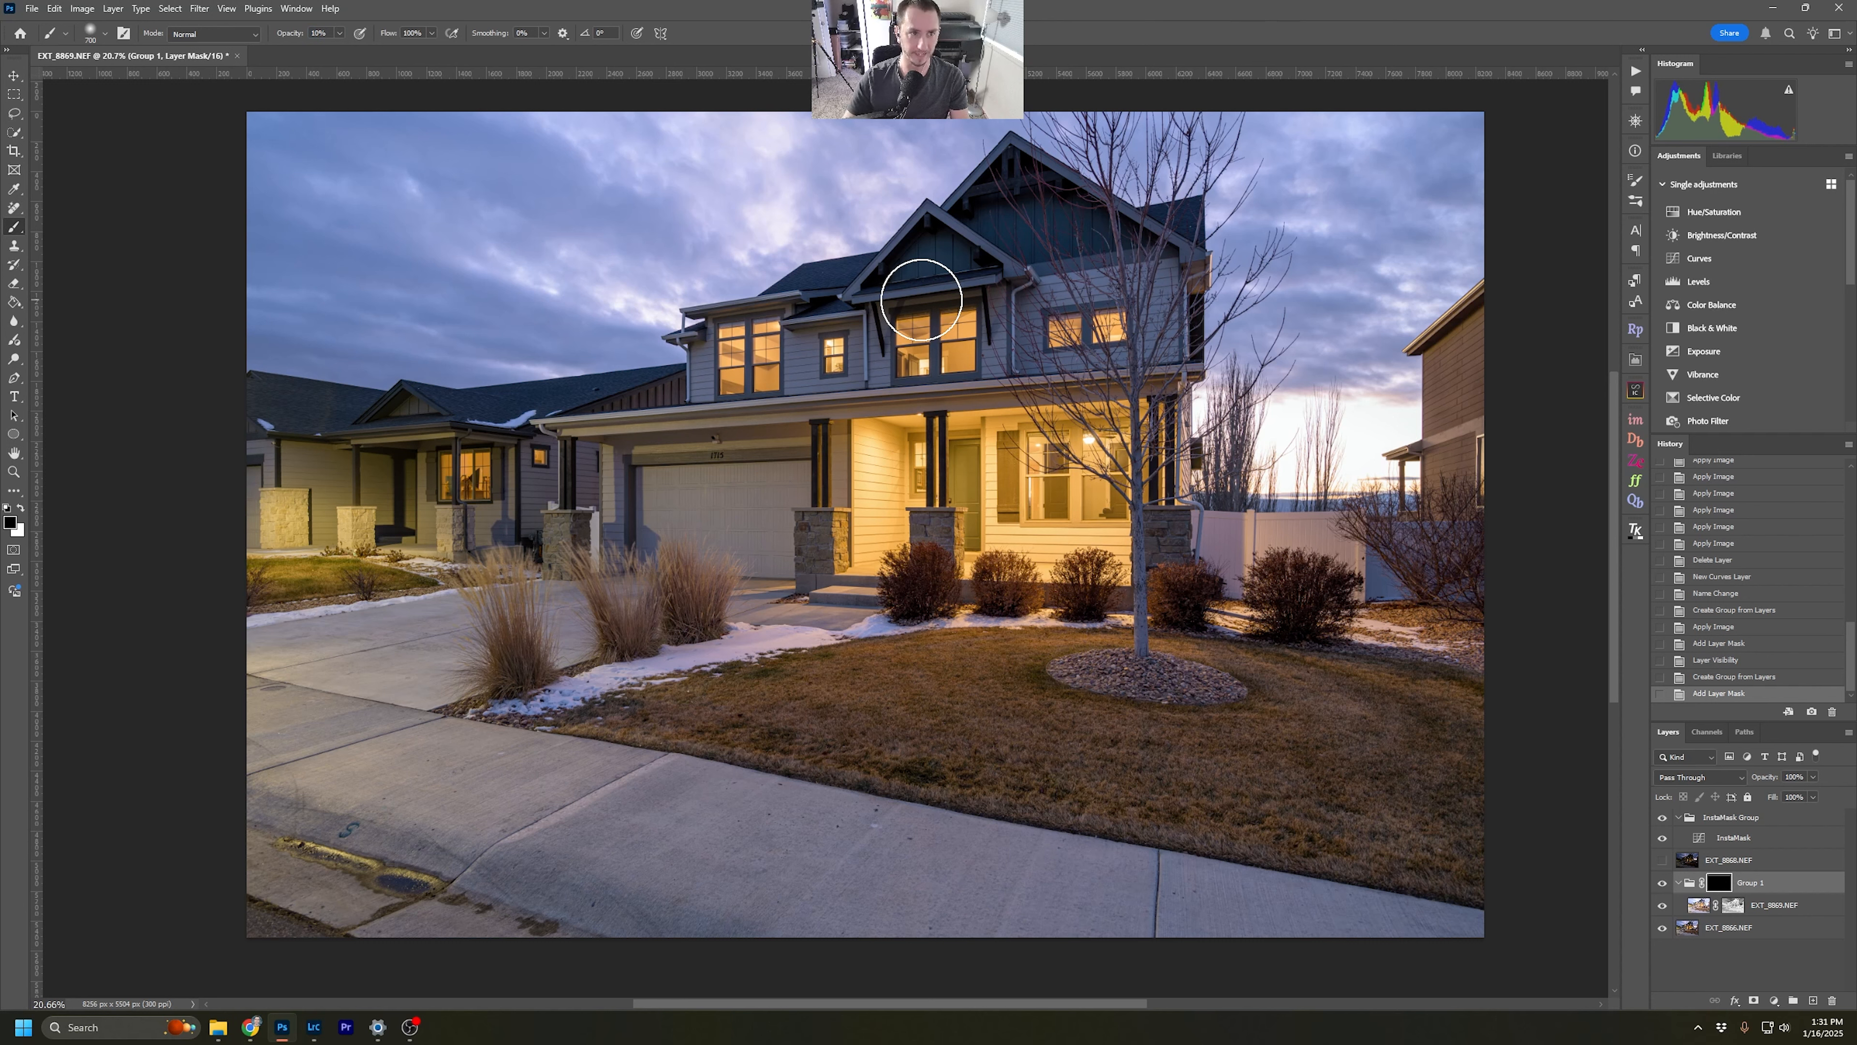
{"action": "key", "text": "x"}
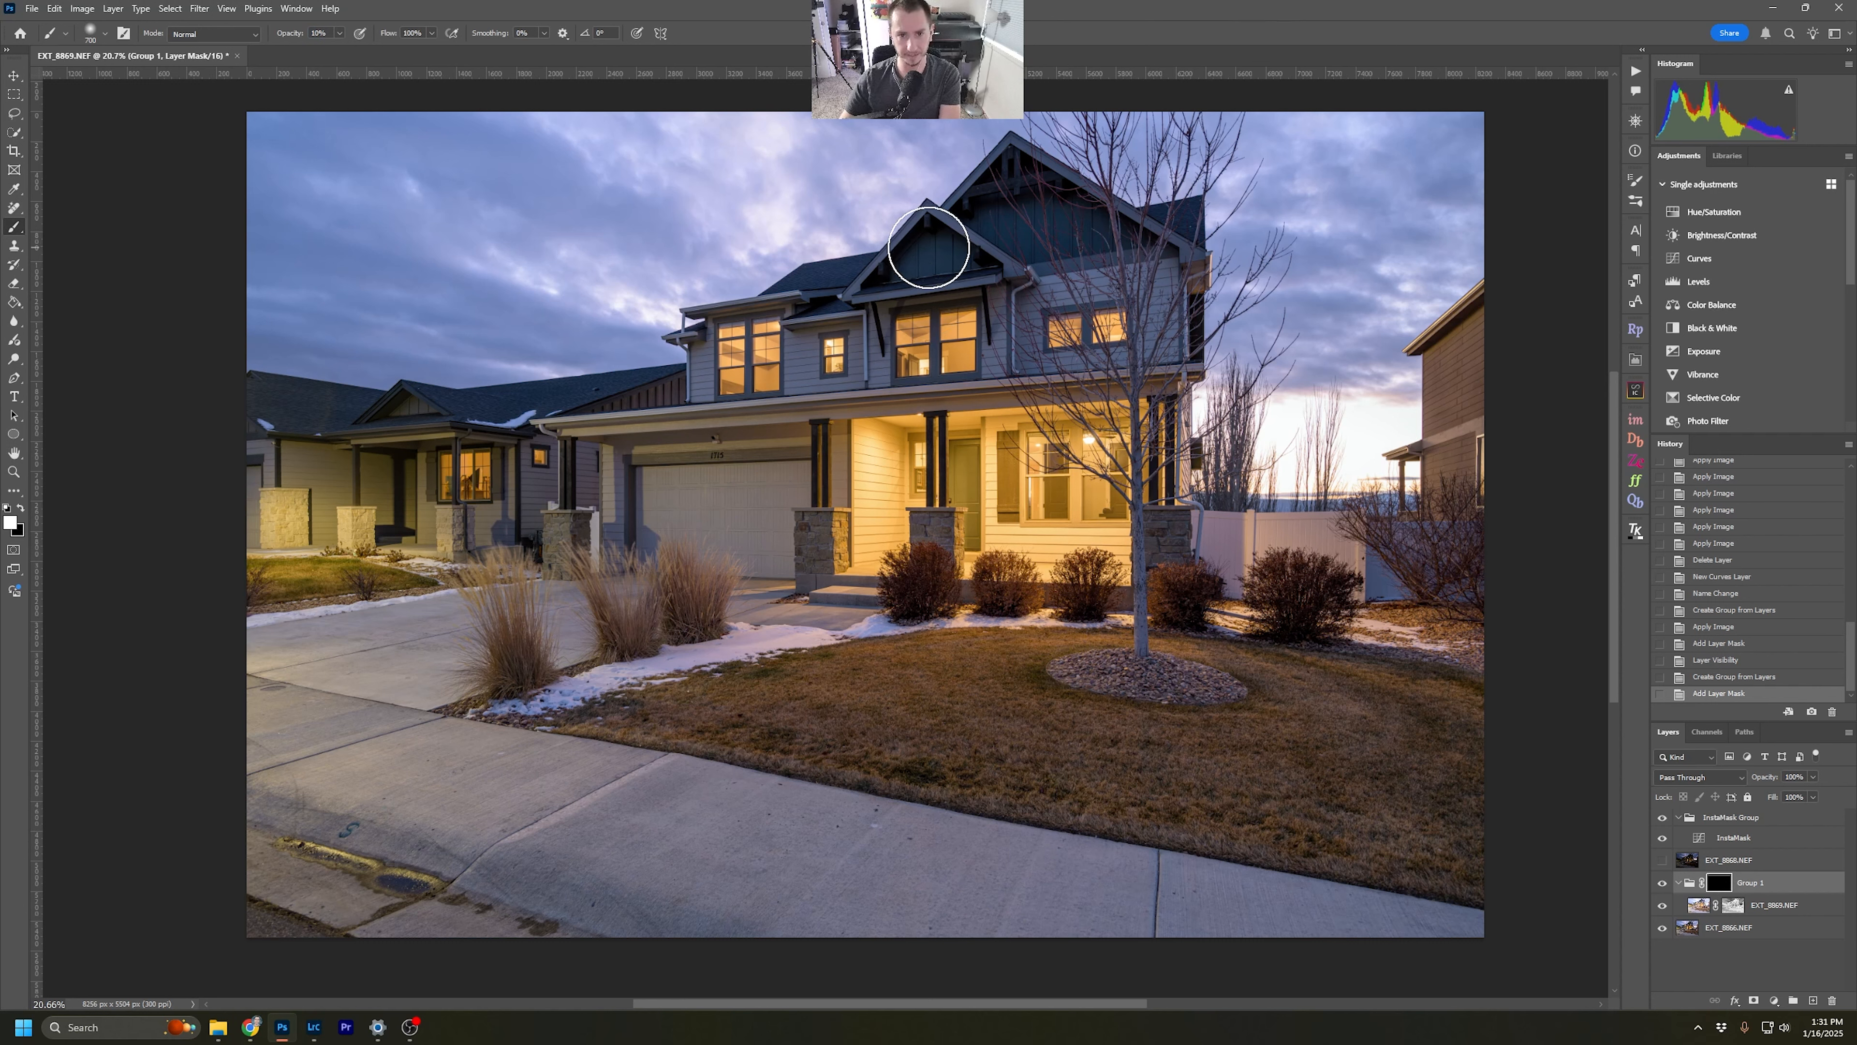
{"action": "left_click", "coordinate": [942, 236]}
{"action": "left_click", "coordinate": [940, 230]}
{"action": "left_click", "coordinate": [913, 250]}
{"action": "left_click", "coordinate": [926, 255]}
{"action": "left_click", "coordinate": [996, 271]}
{"action": "left_click", "coordinate": [1037, 293]}
{"action": "left_click", "coordinate": [1033, 170]}
{"action": "left_click", "coordinate": [982, 191]}
{"action": "left_click", "coordinate": [1010, 183]}
{"action": "left_click", "coordinate": [1110, 235]}
{"action": "left_click", "coordinate": [1108, 255]}
{"action": "left_click", "coordinate": [1072, 234]}
{"action": "left_click", "coordinate": [1034, 242]}
{"action": "key", "text": "]"}
{"action": "left_click", "coordinate": [1027, 182]}
{"action": "left_click", "coordinate": [1085, 228]}
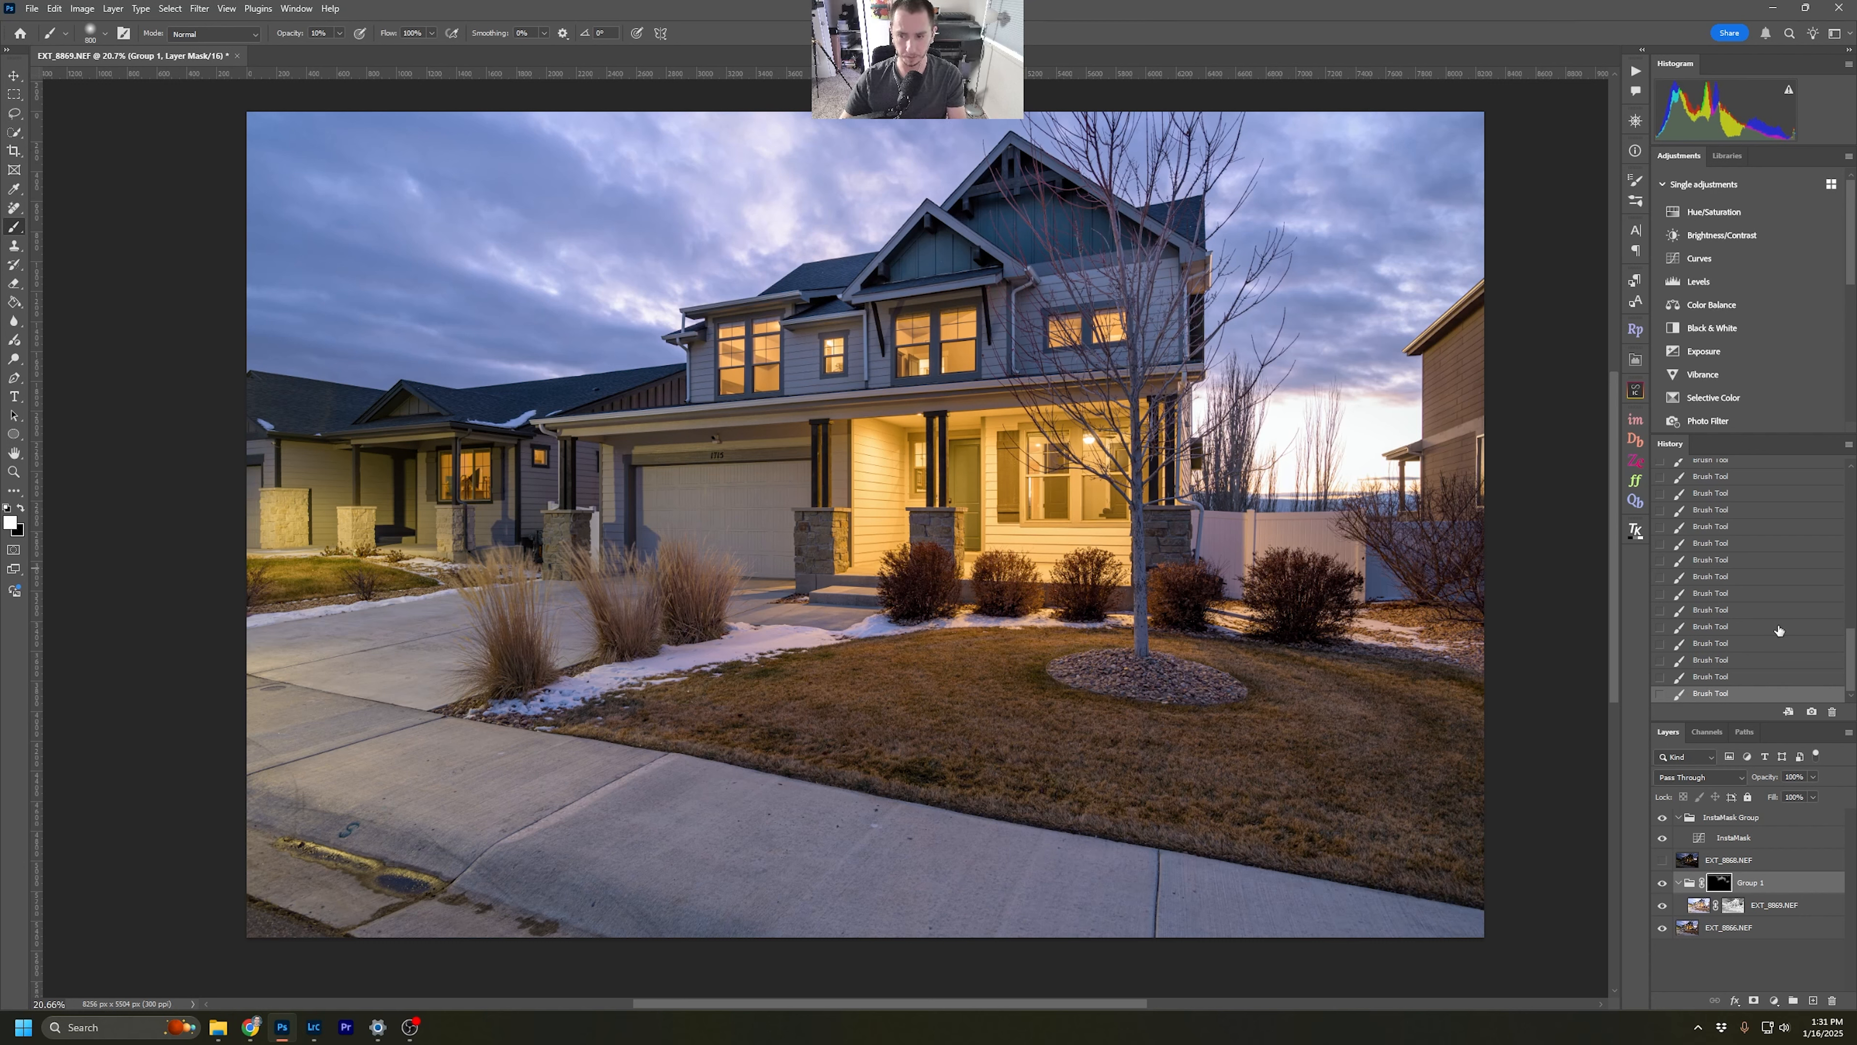
Step back several brush strokes, repaint the front gable on the group mask, and enlarge the brush to 1100 pixels for the lawn and shrubs.
{"action": "left_click", "coordinate": [1726, 610]}
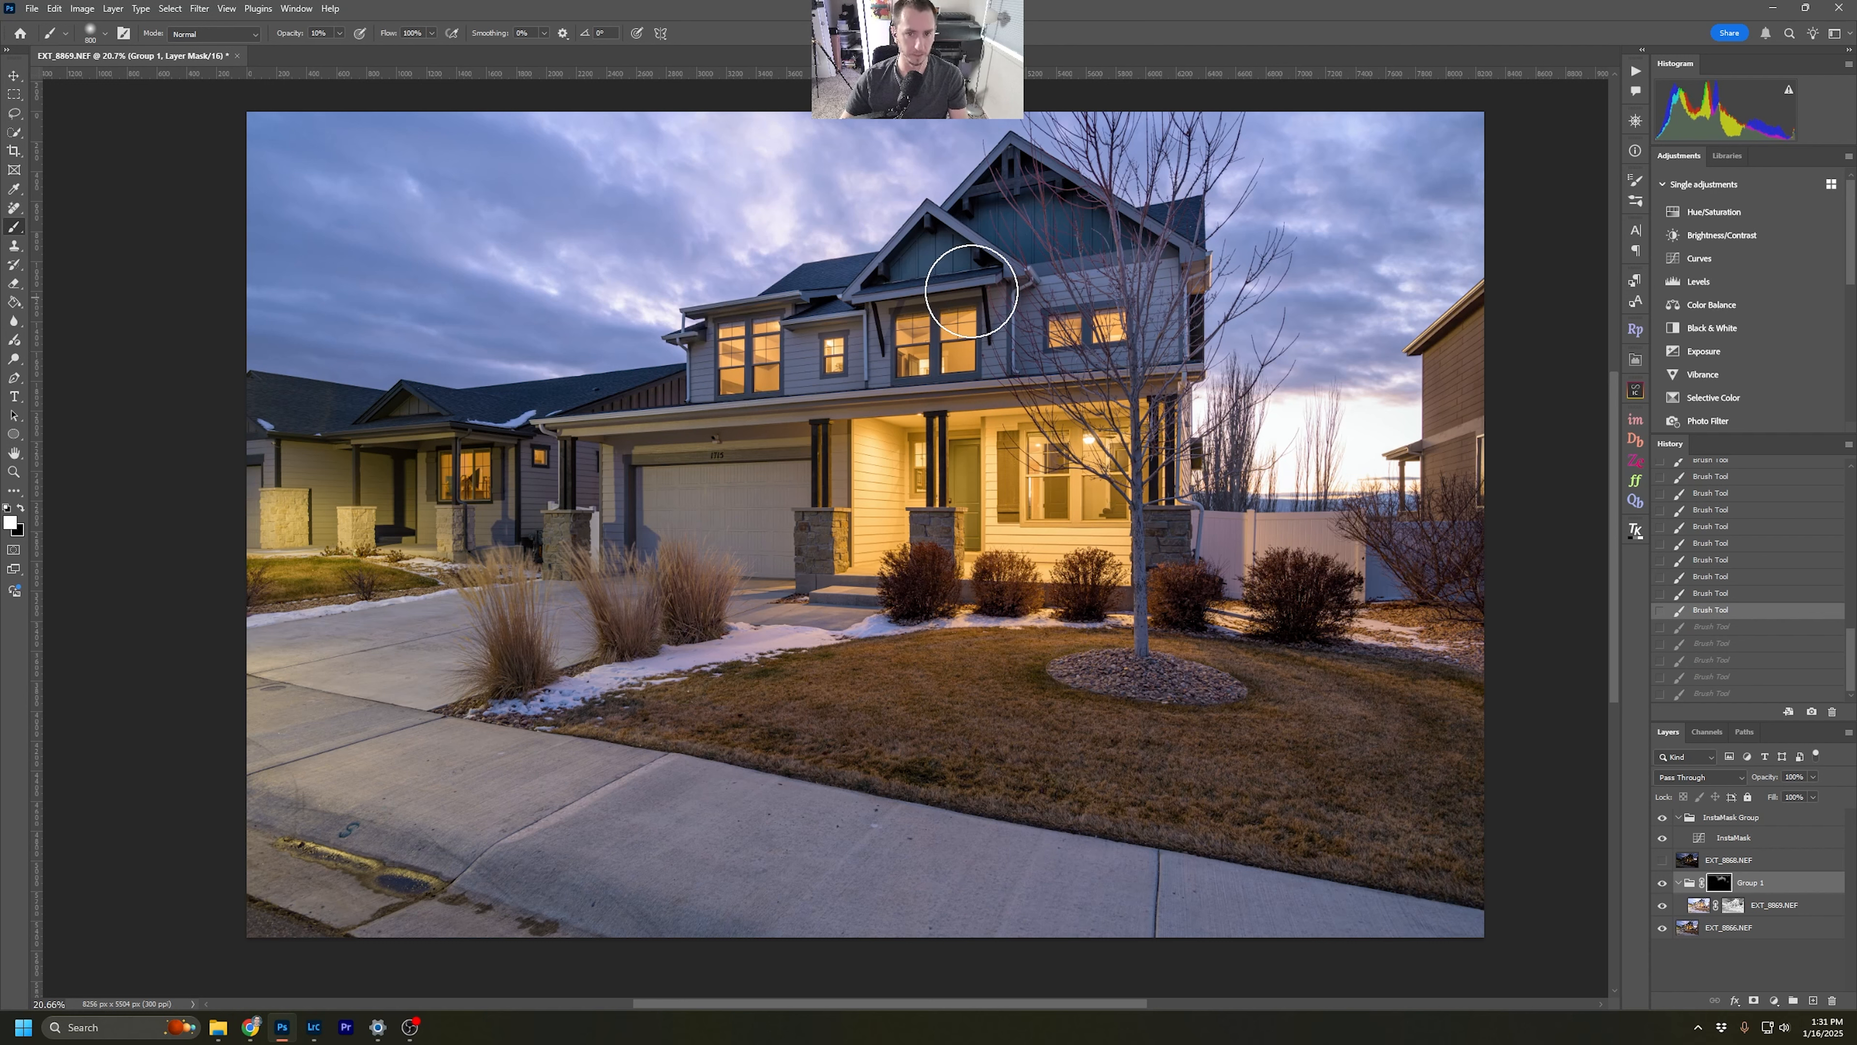
{"action": "left_click", "coordinate": [972, 266]}
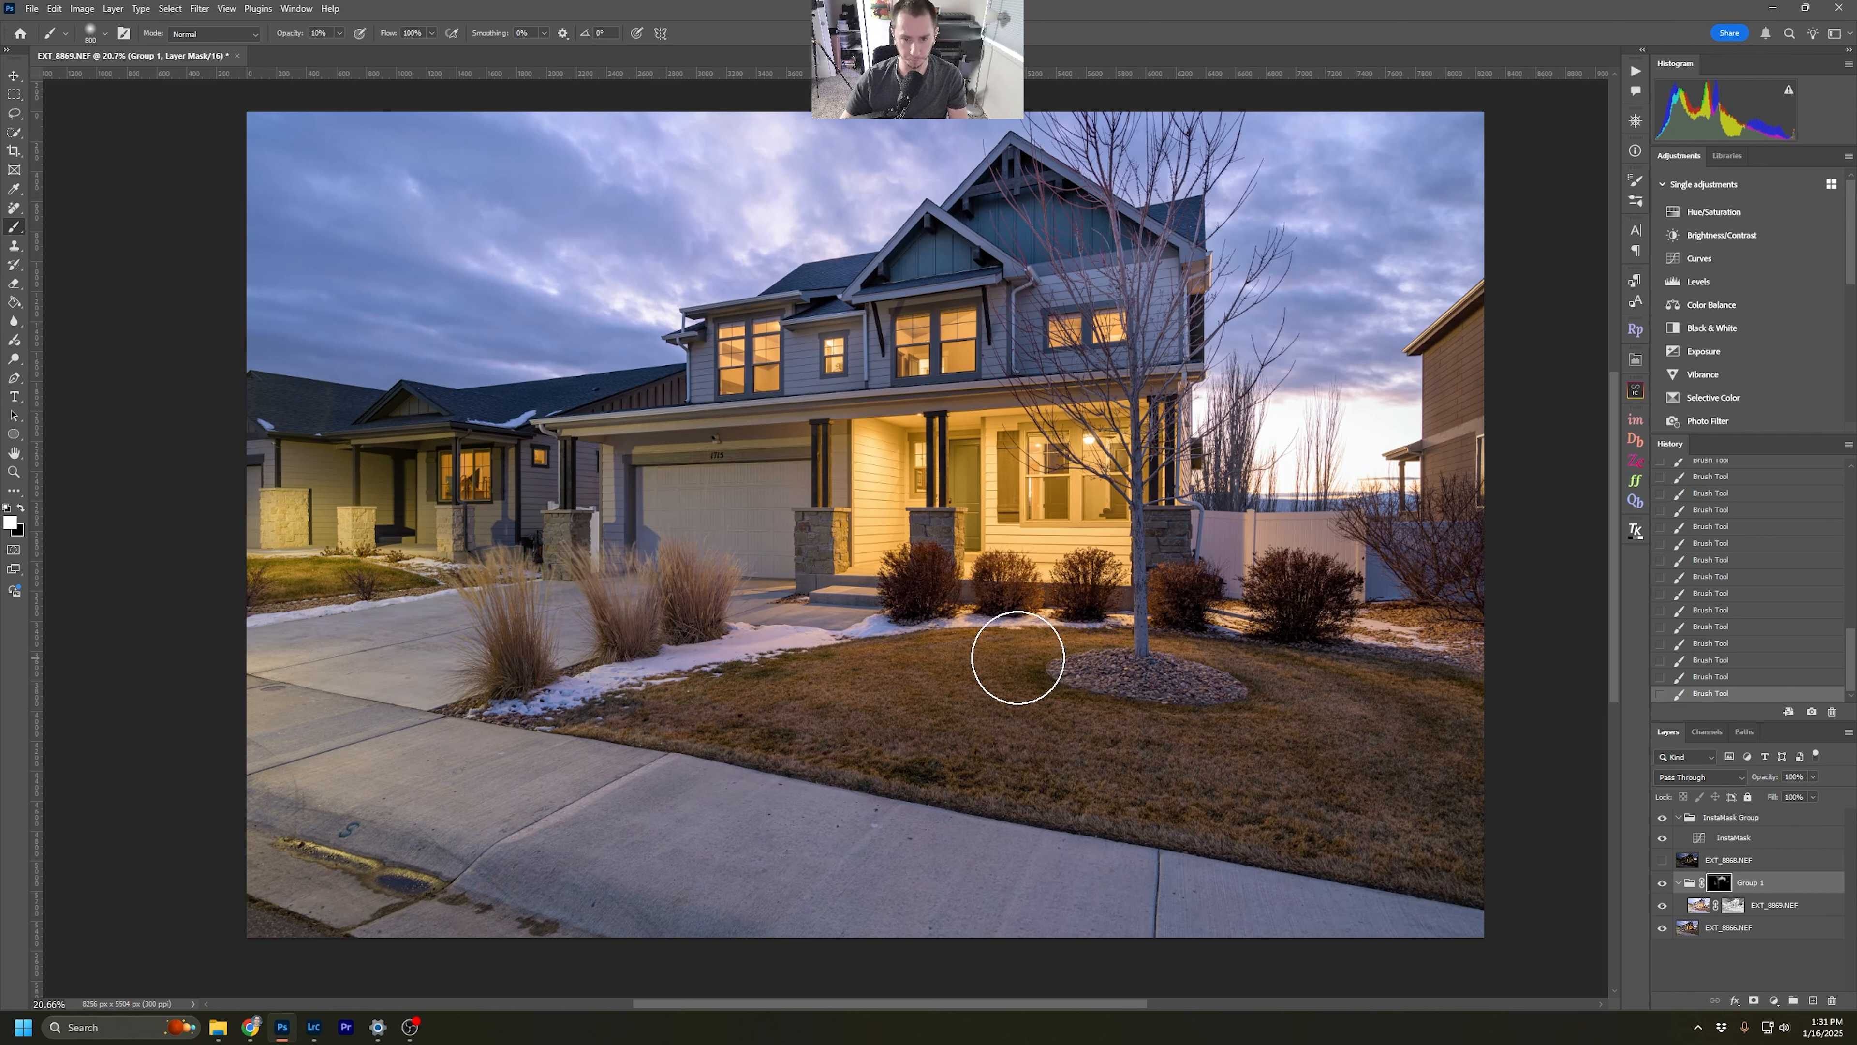
{"action": "key", "text": "bracketright"}
{"action": "key", "text": "bracketright"}
{"action": "key", "text": "bracketright"}
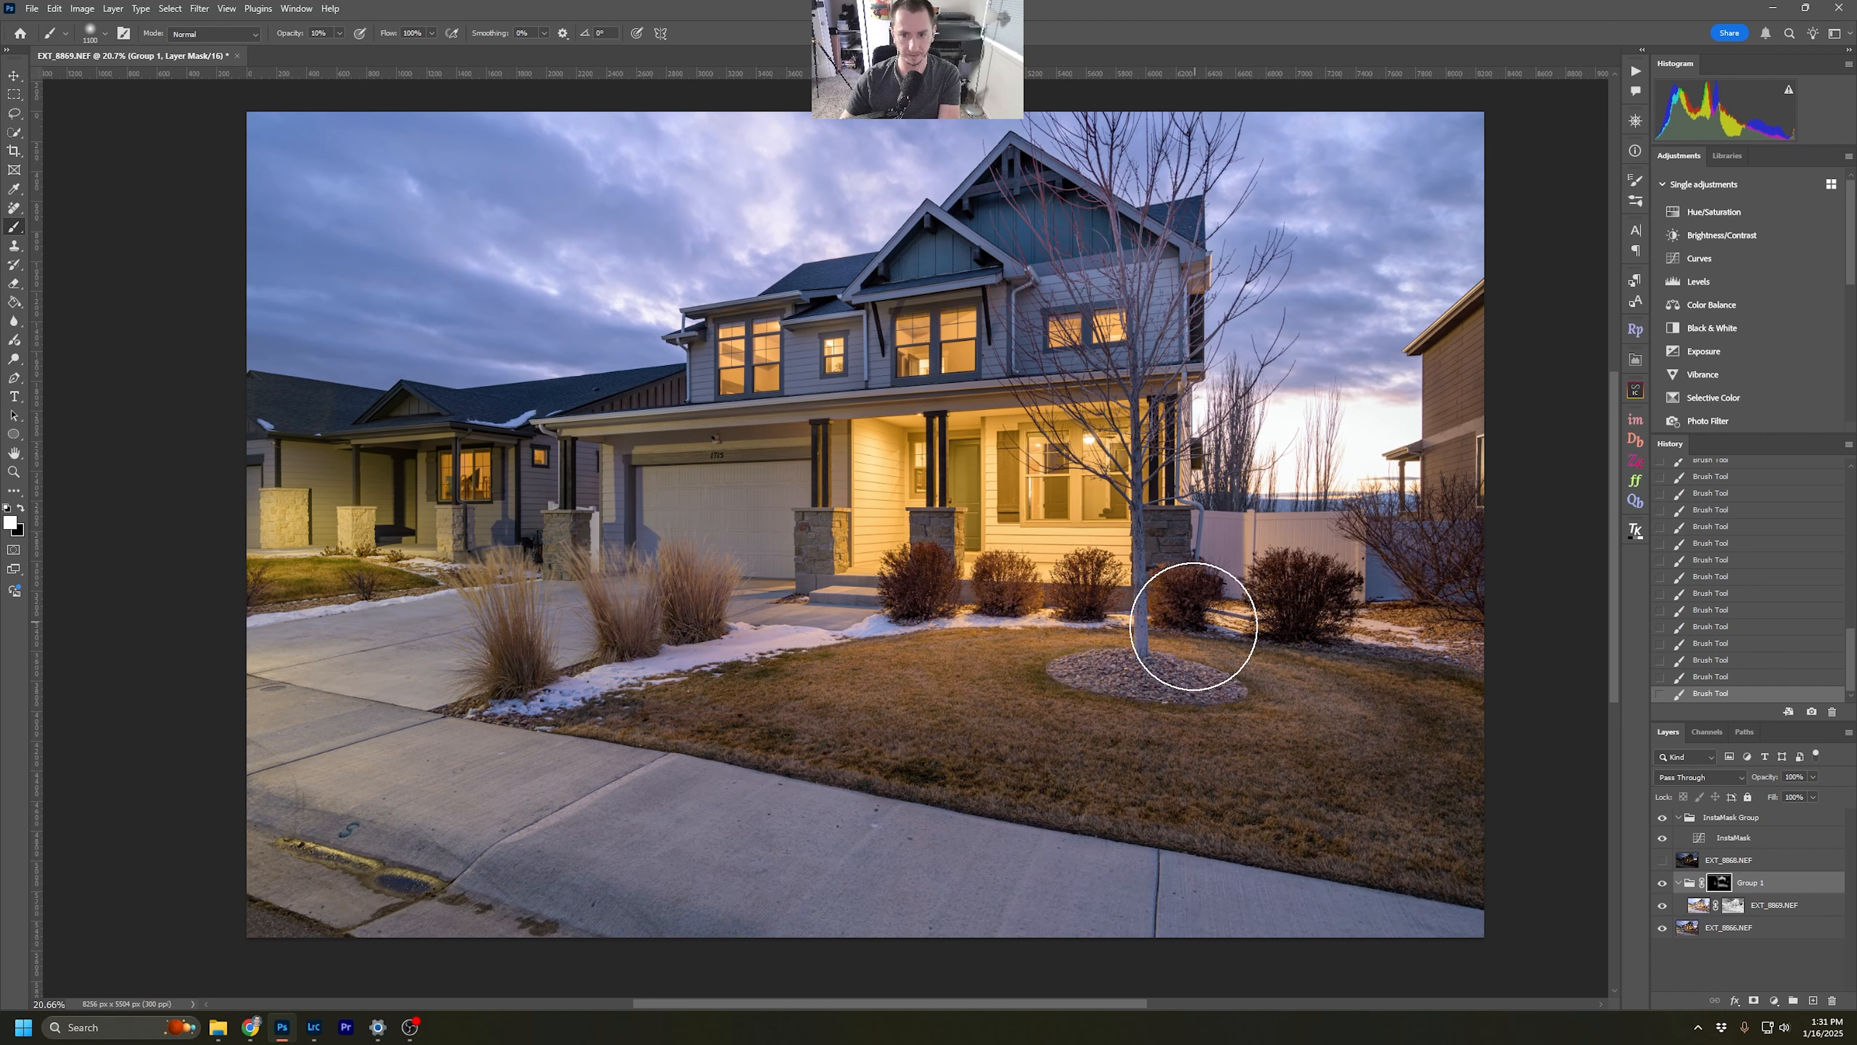
Reduce the brush to 600 pixels for touching up the upper facade on the Group 1 mask.
{"action": "key", "text": "bracketleft"}
{"action": "key", "text": "bracketleft"}
{"action": "key", "text": "bracketleft"}
{"action": "key", "text": "bracketleft"}
{"action": "key", "text": "bracketleft"}
{"action": "key", "text": "bracketleft"}
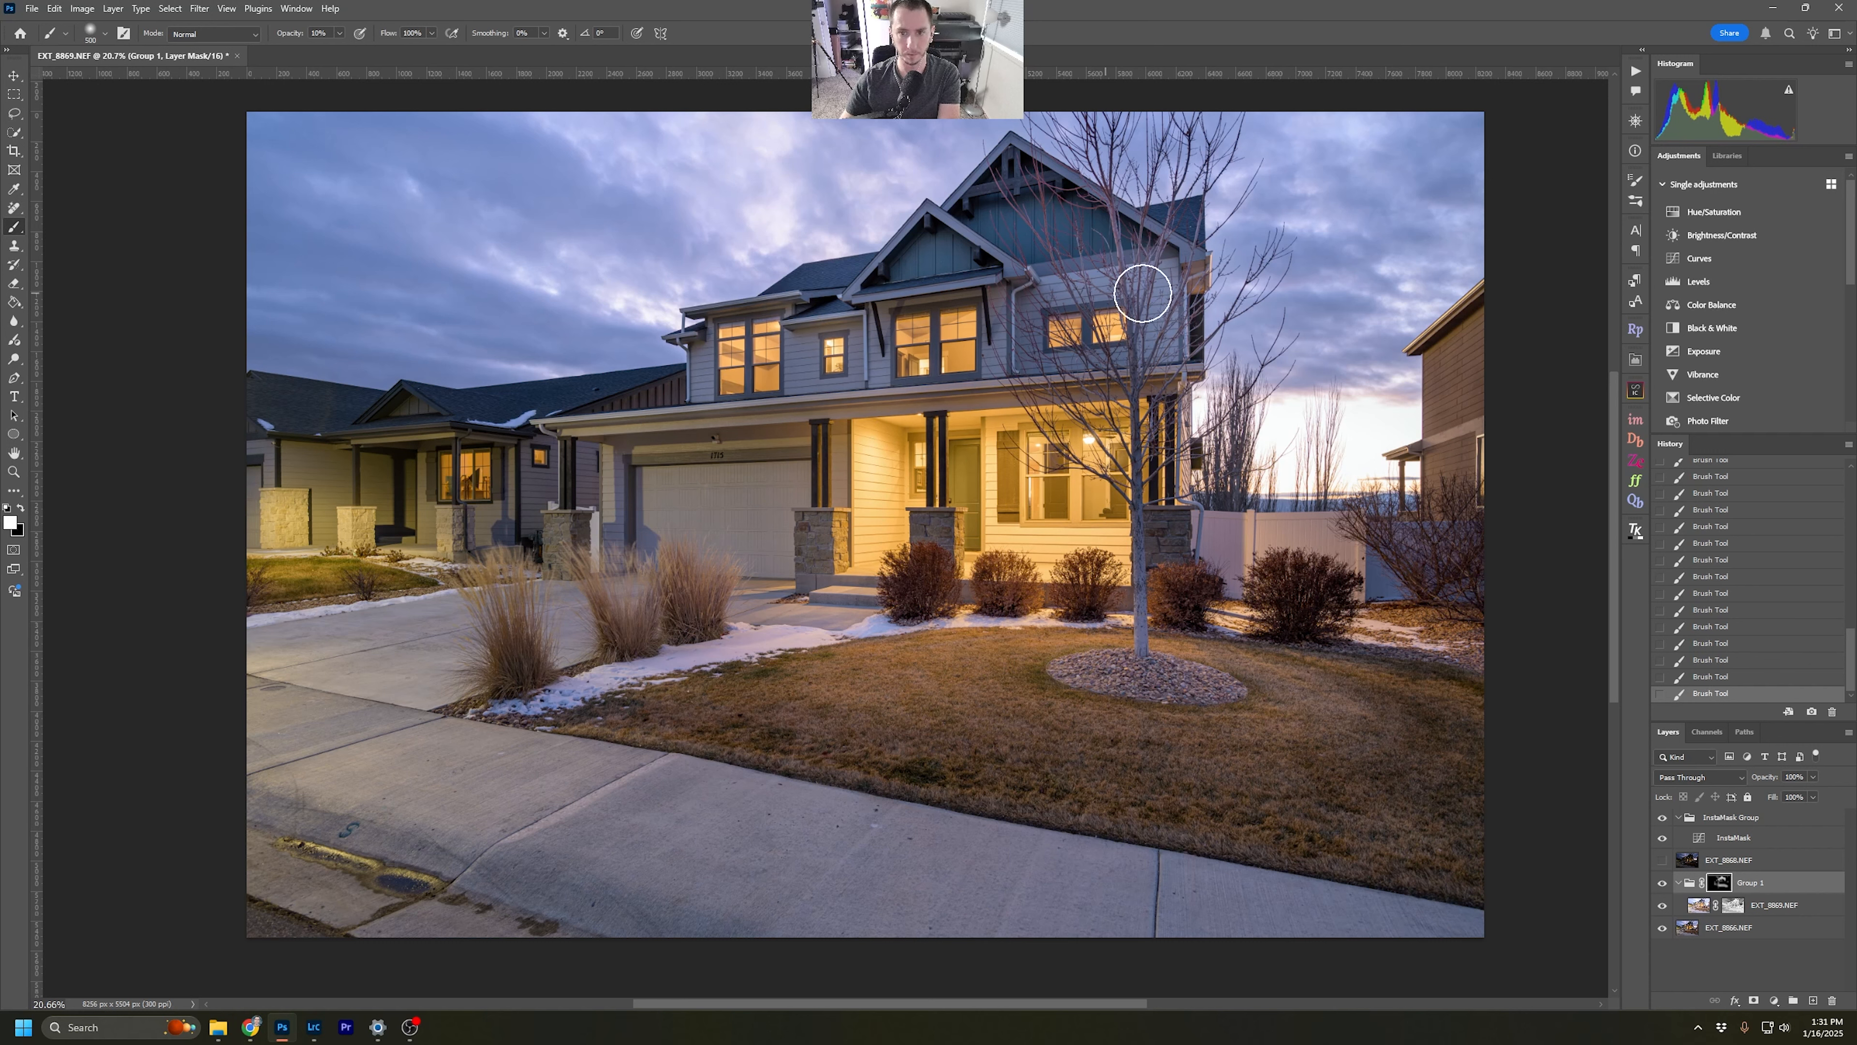
{"action": "key", "text": "bracketright"}
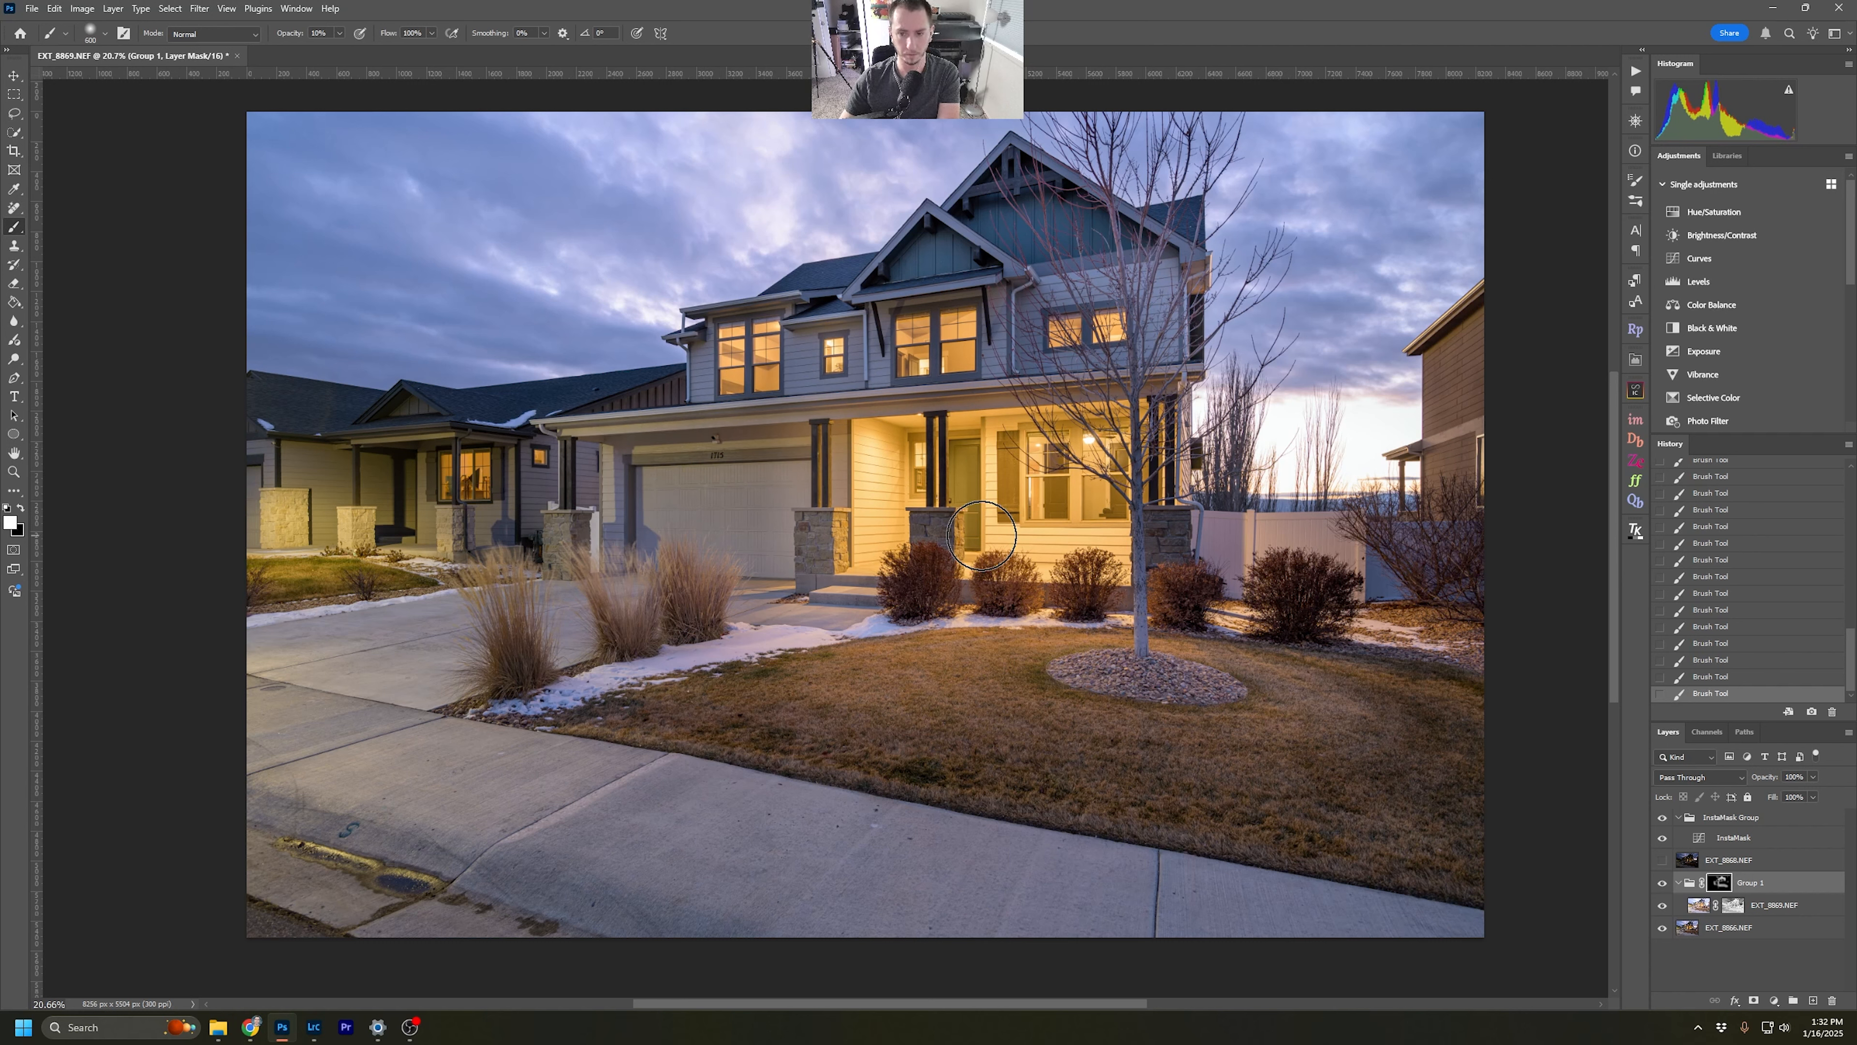
Compare the blend with and without Group 1 by switching its visibility off and on.
{"action": "left_click", "coordinate": [1709, 942]}
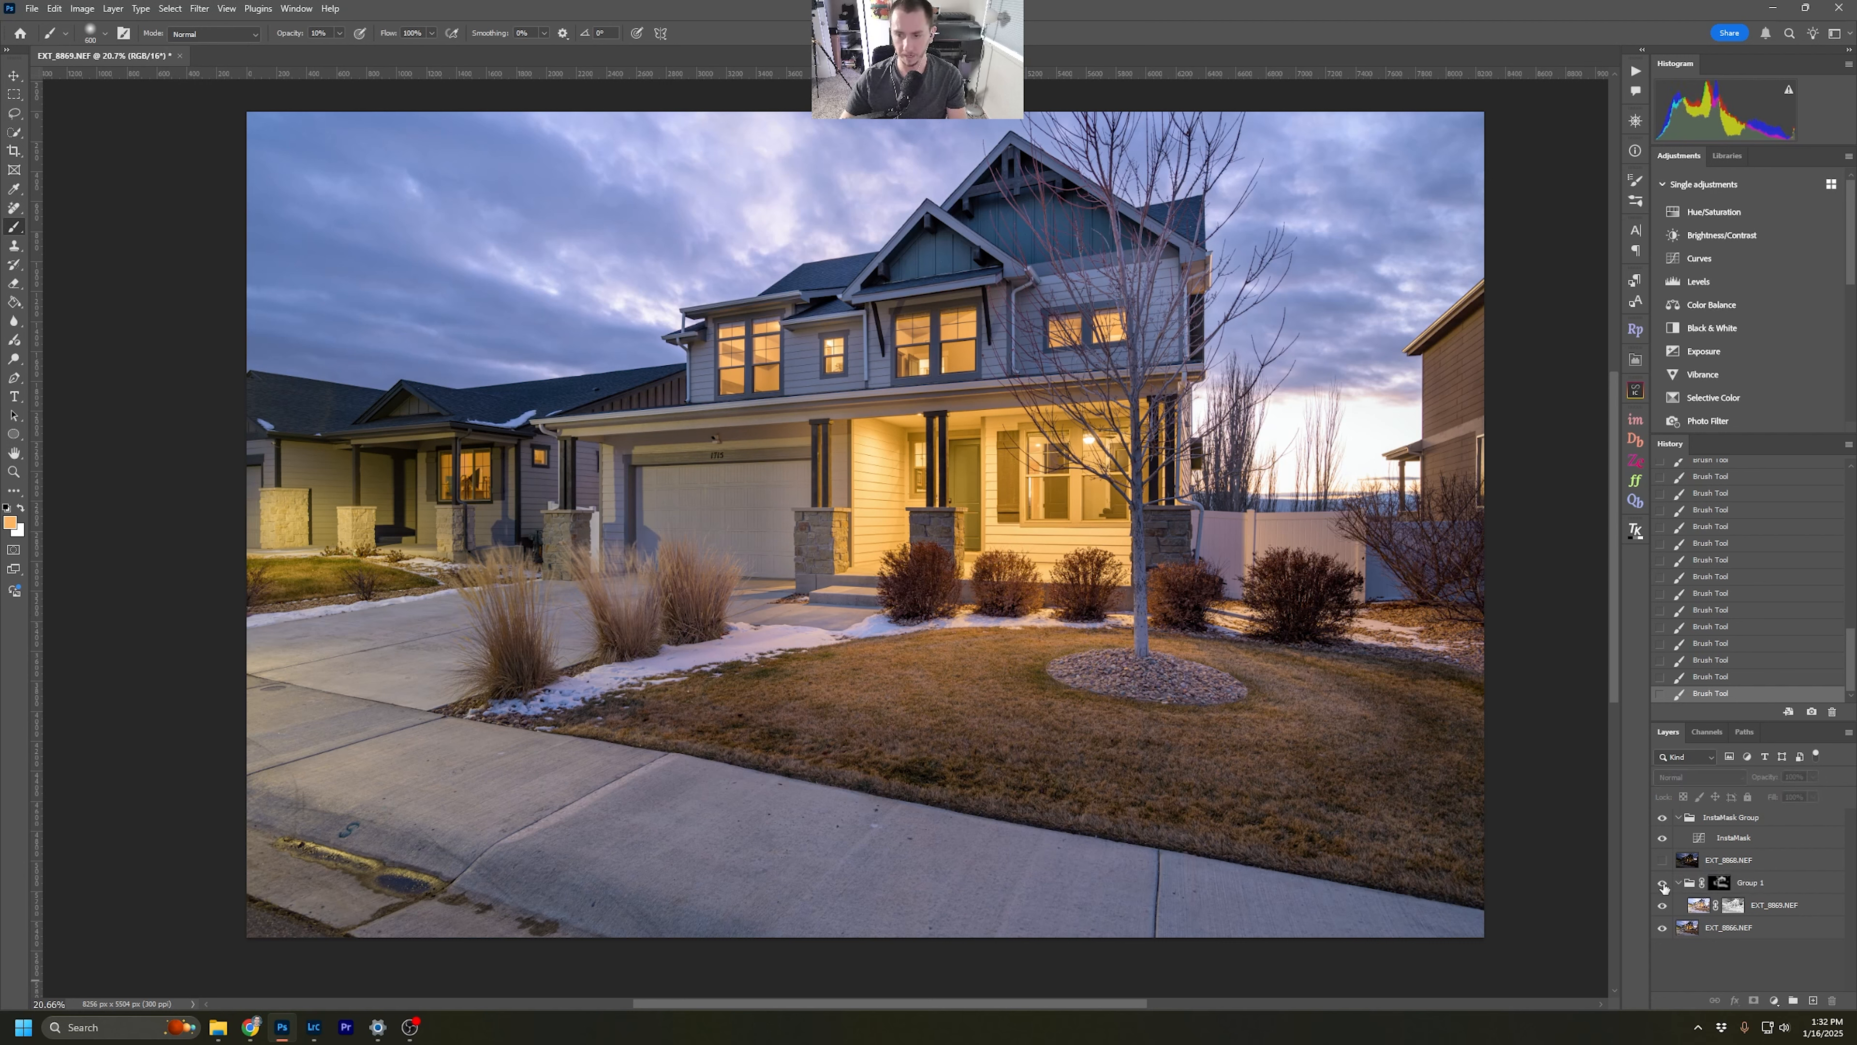
{"action": "left_click", "coordinate": [1663, 884]}
{"action": "left_click", "coordinate": [1663, 884]}
{"action": "left_click", "coordinate": [1663, 883]}
{"action": "left_click", "coordinate": [1662, 884]}
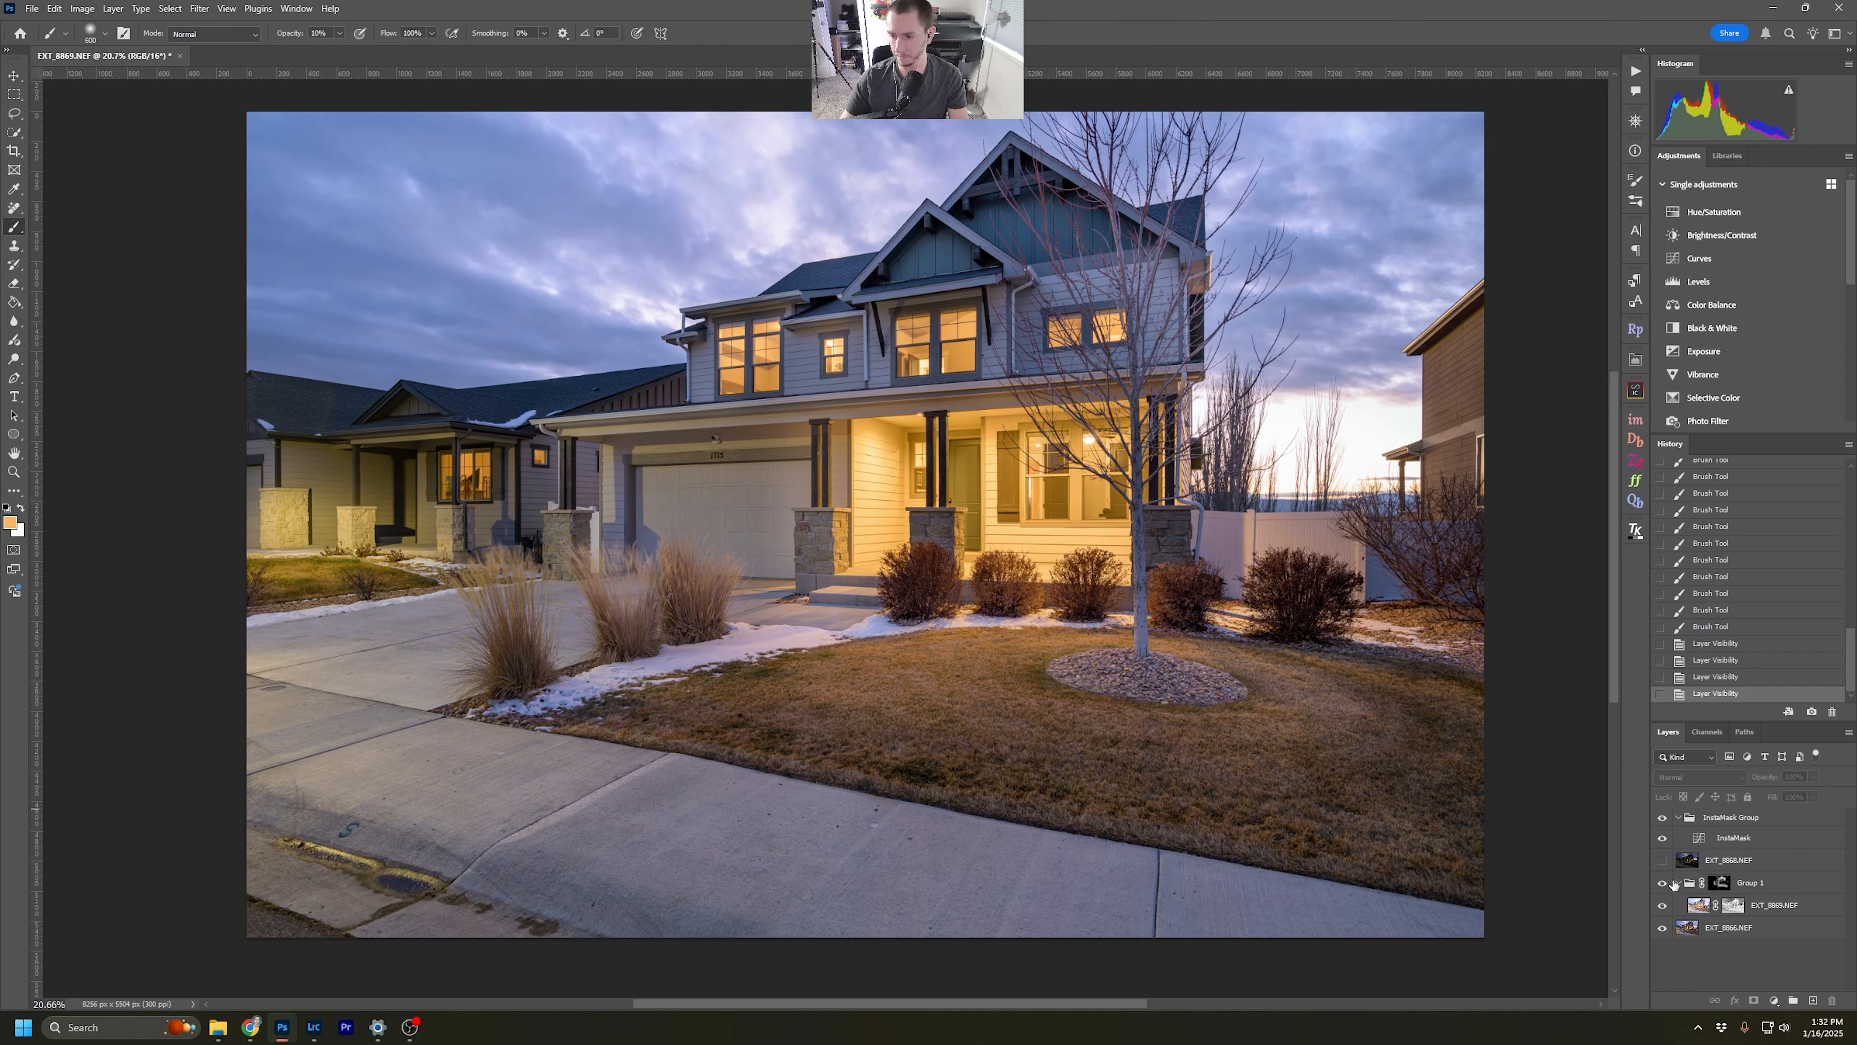
Delete the leftover InstaMask Group from the layer stack.
{"action": "left_click", "coordinate": [1789, 886]}
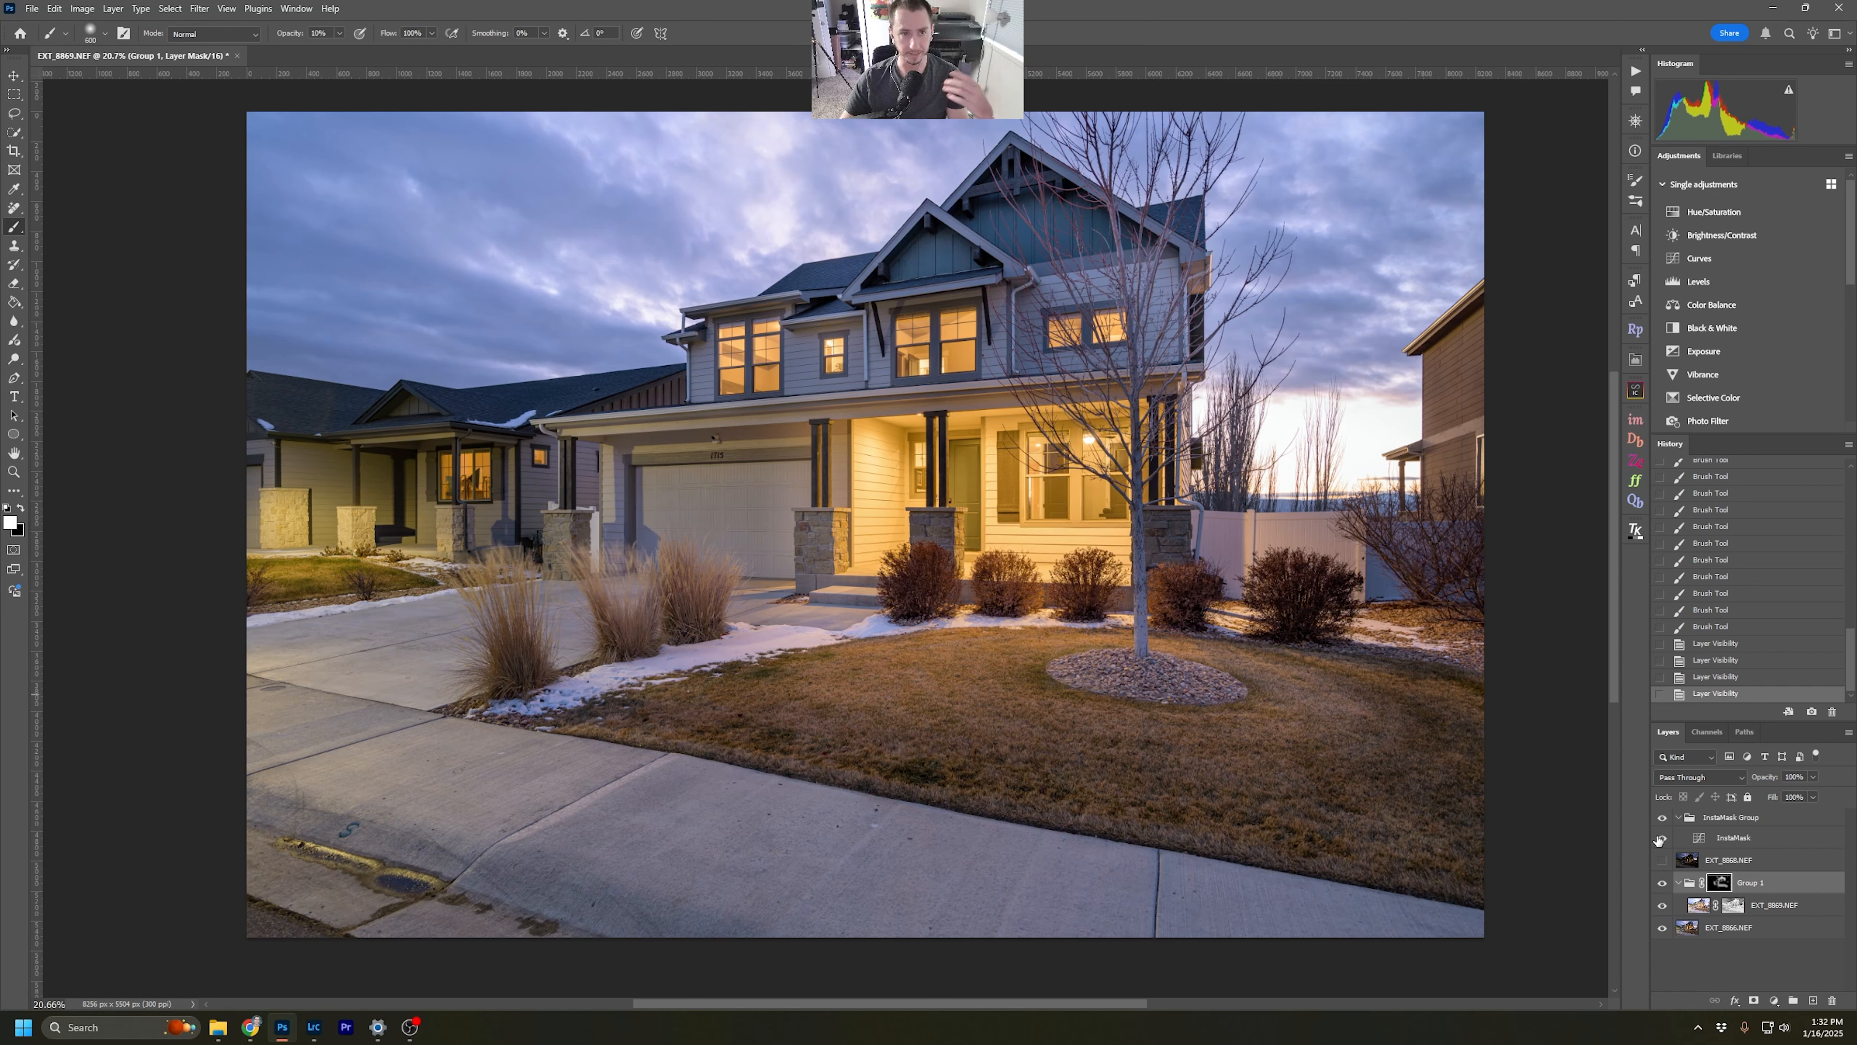
{"action": "left_click", "coordinate": [1792, 868]}
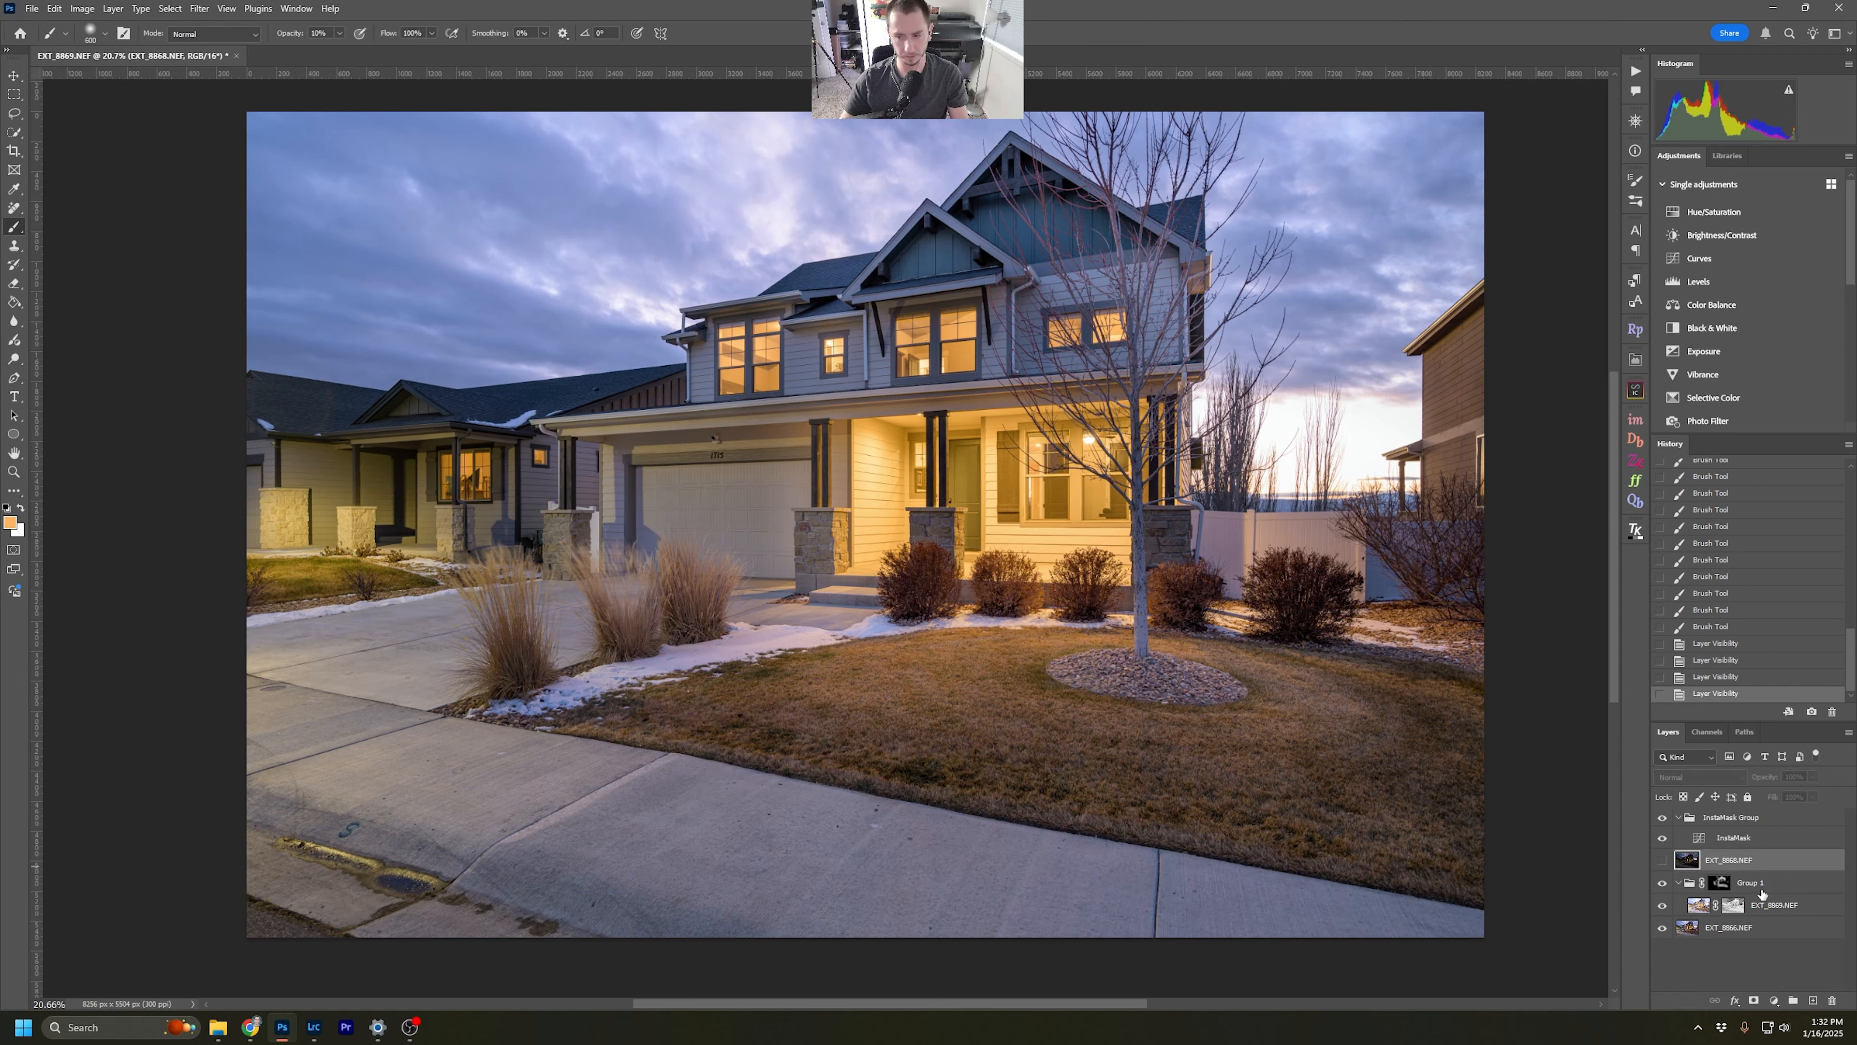
{"action": "left_click", "coordinate": [1782, 886]}
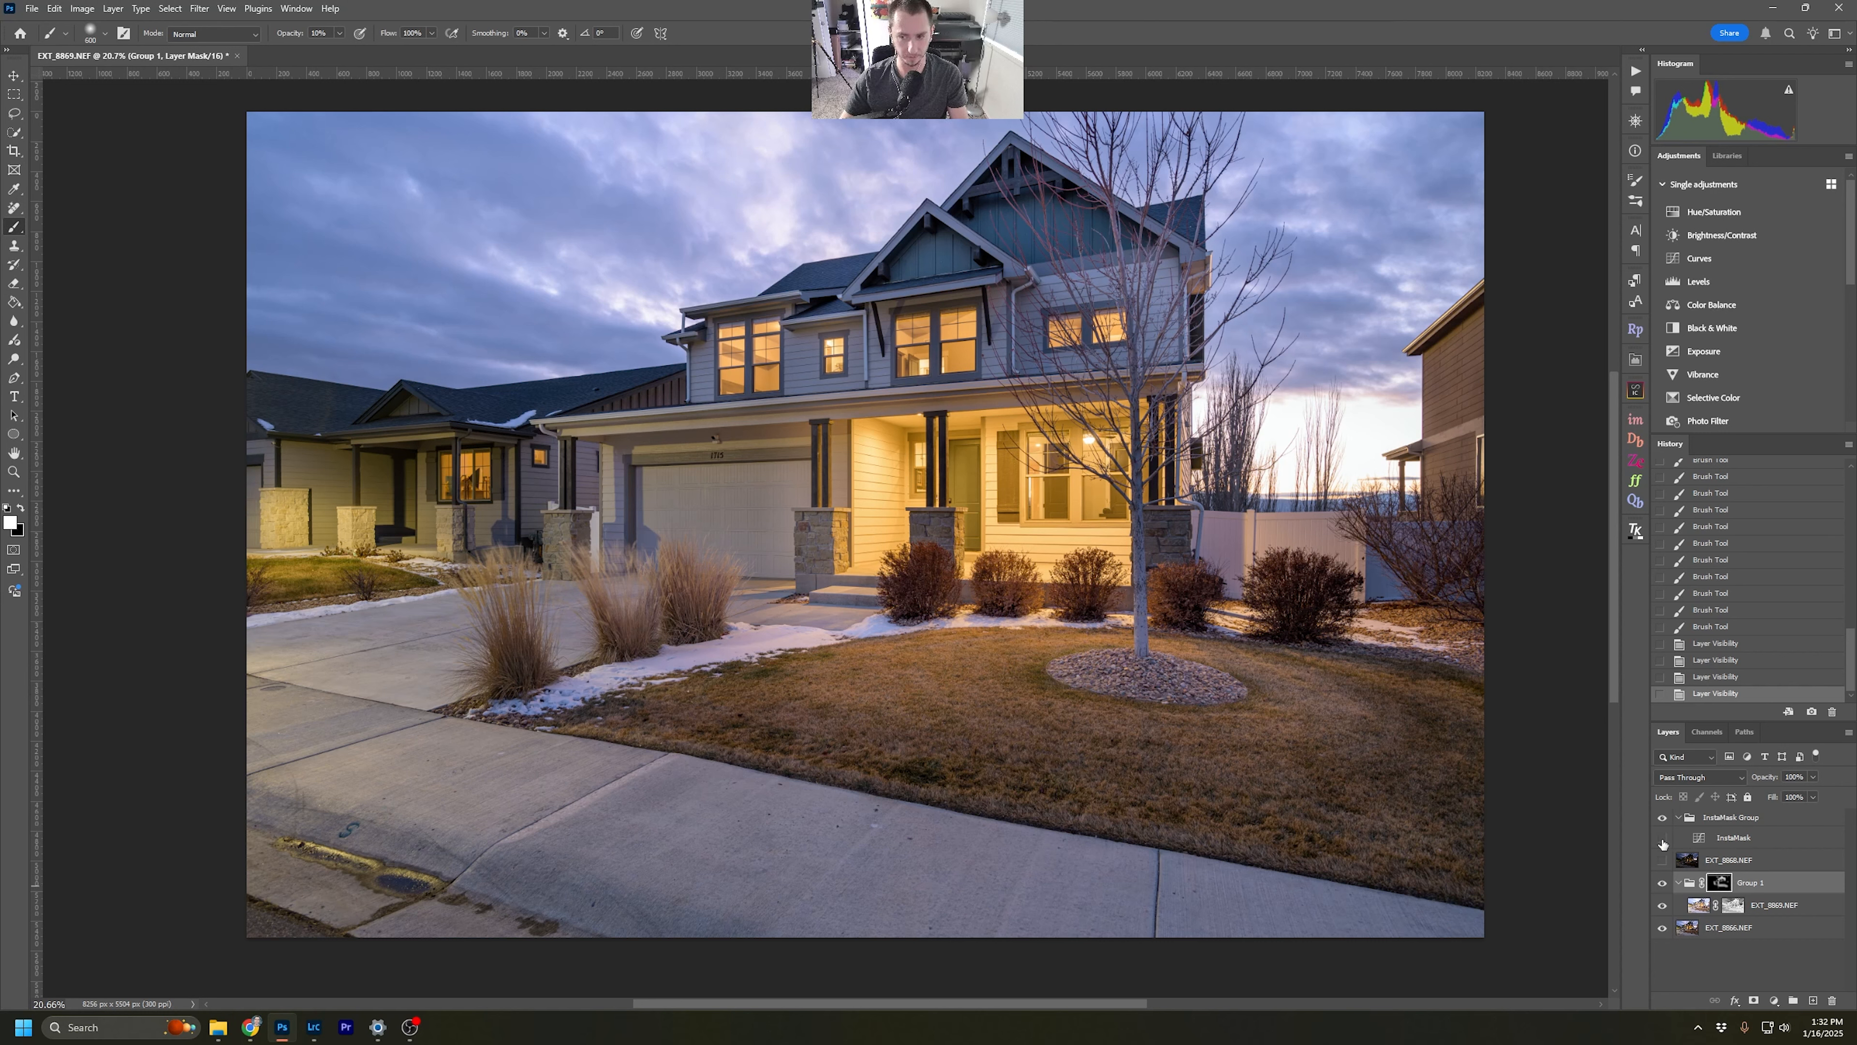
{"action": "left_click", "coordinate": [1663, 818]}
{"action": "left_click", "coordinate": [1738, 819]}
{"action": "key", "text": "Delete"}
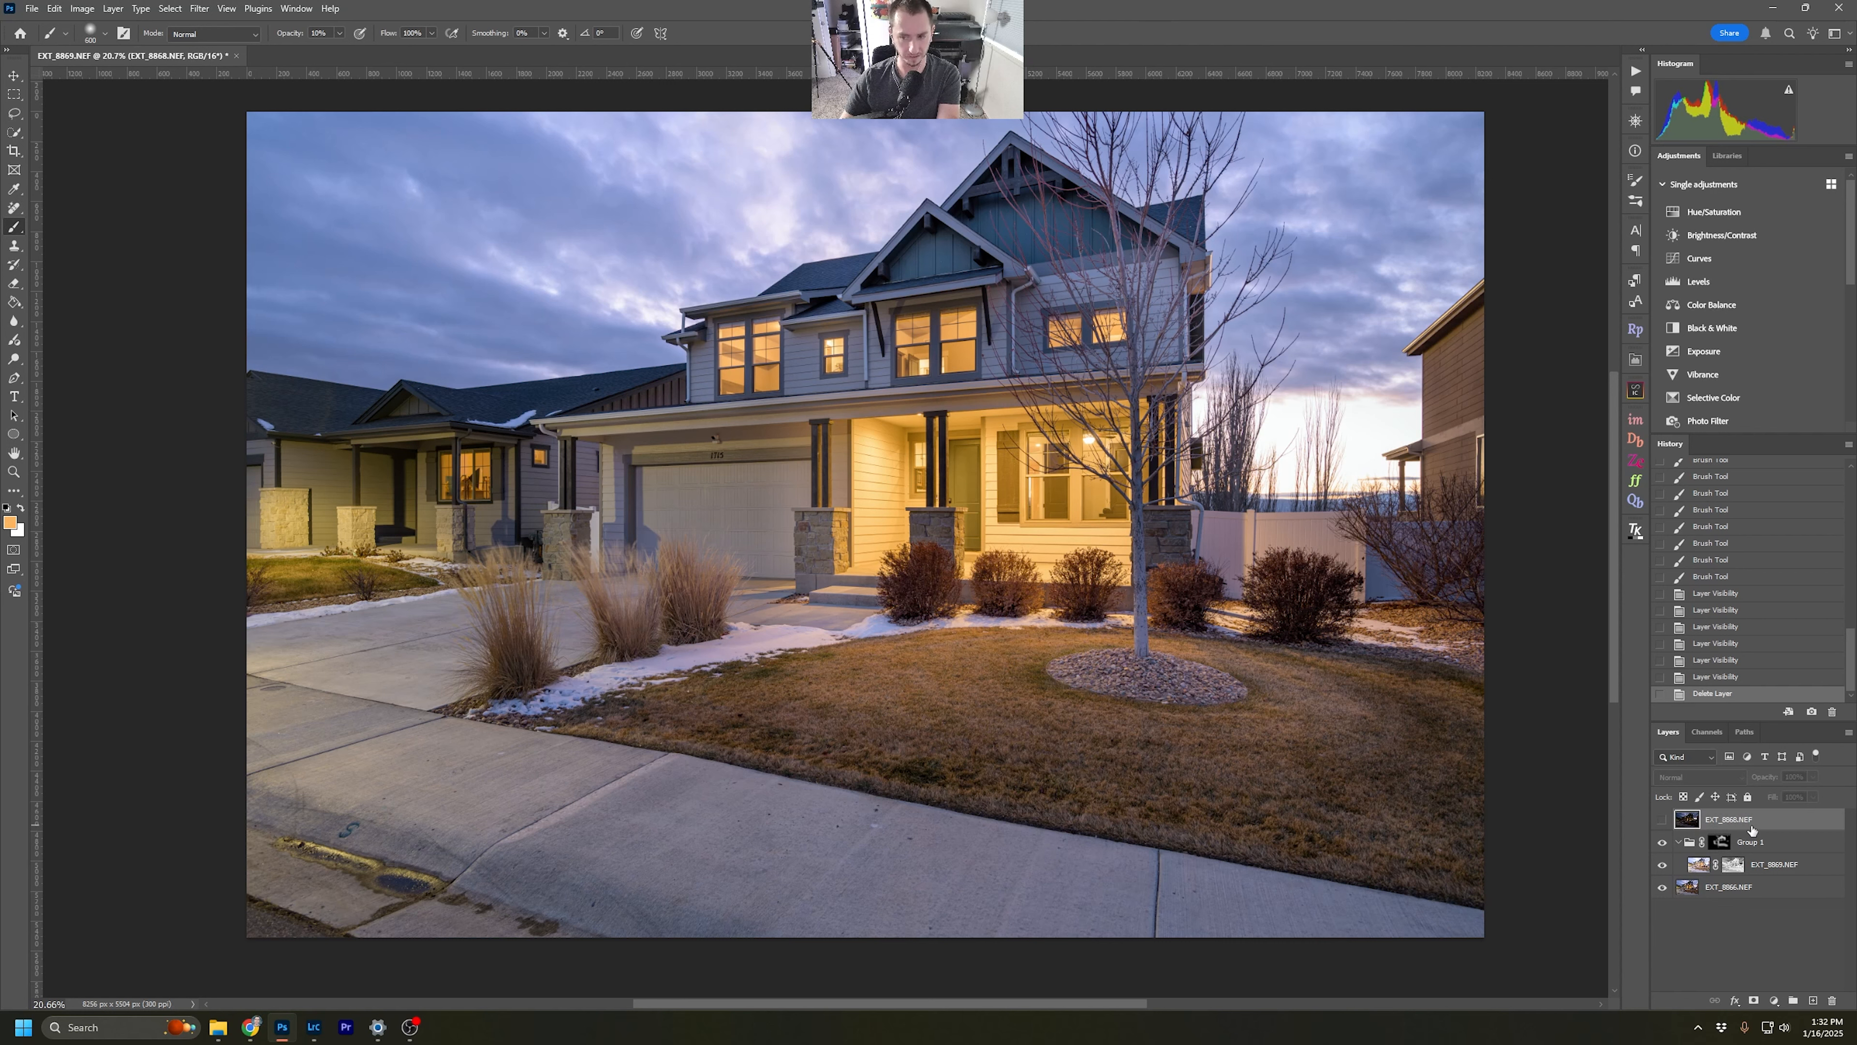
Stamp all visible layers above Group 1 and generate a Brights 2 luminosity mask from the result with InstaMask.
{"action": "left_click", "coordinate": [1789, 843]}
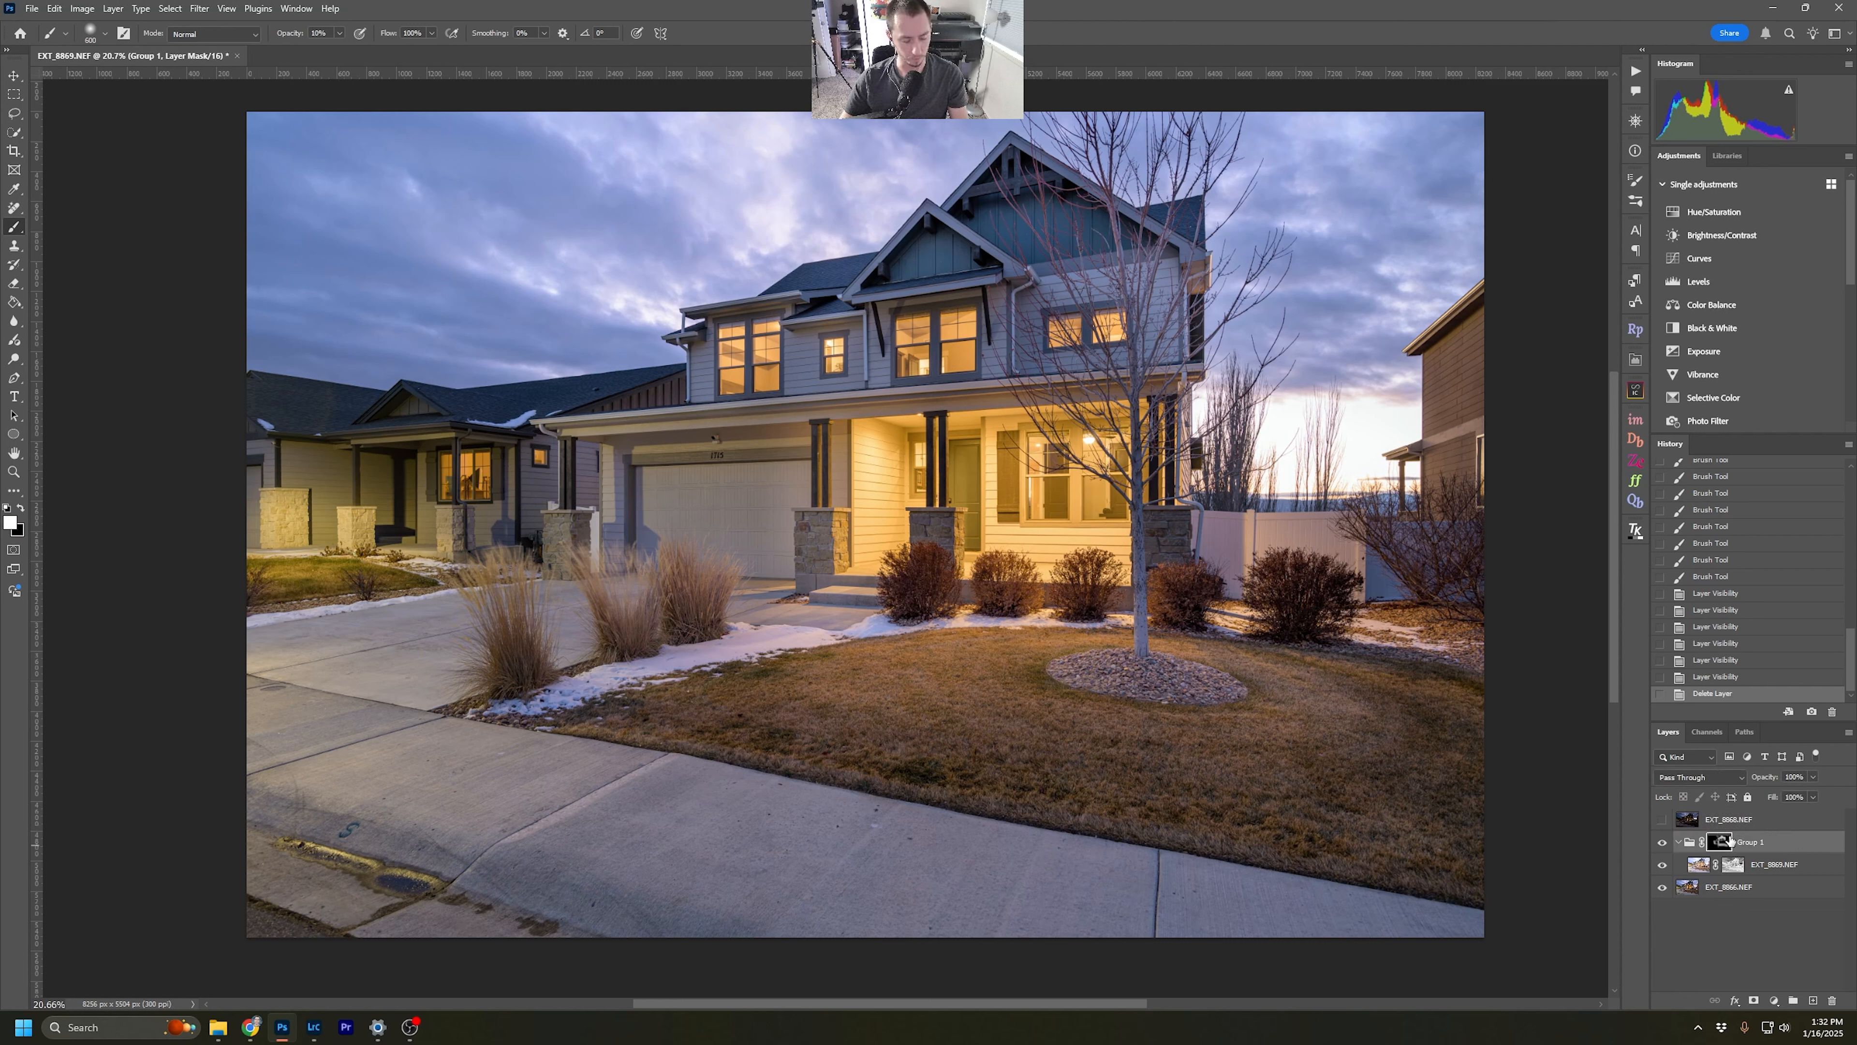
{"action": "key", "text": "ctrl+alt+shift+e"}
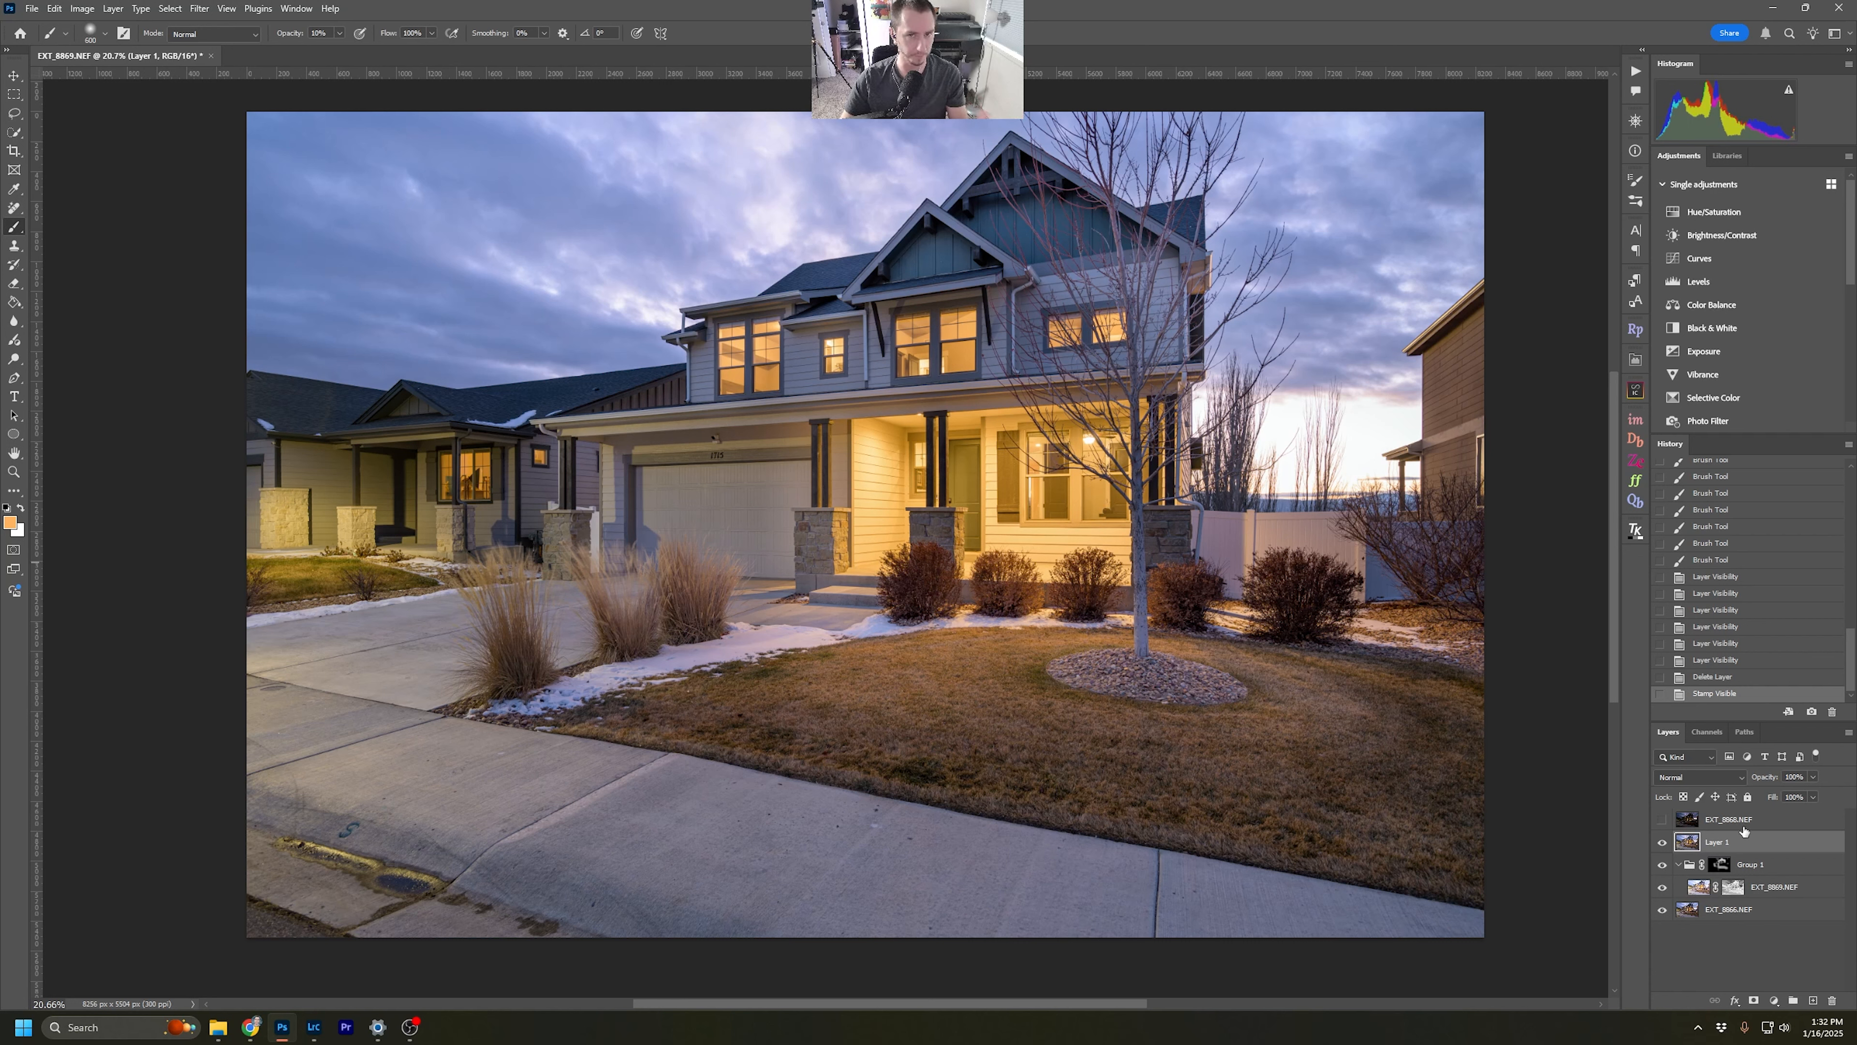
{"action": "left_click", "coordinate": [1637, 418]}
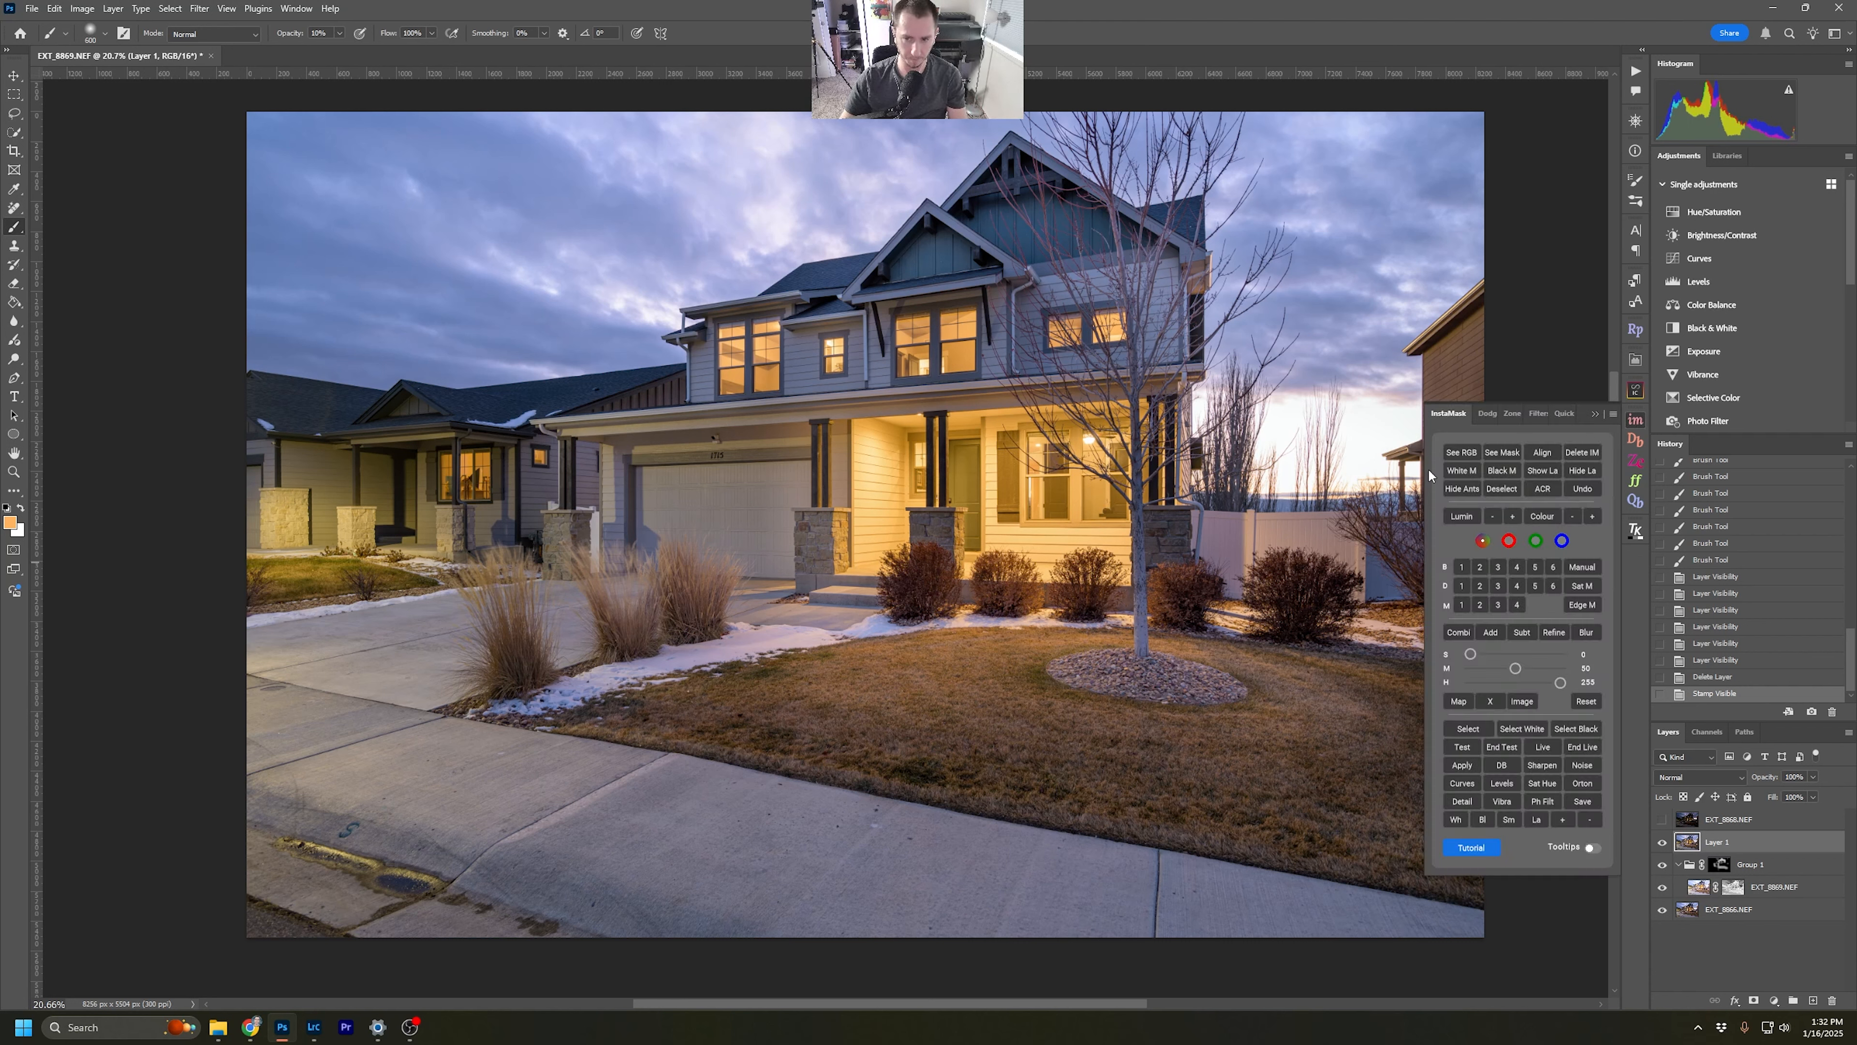
{"action": "left_click", "coordinate": [1462, 567]}
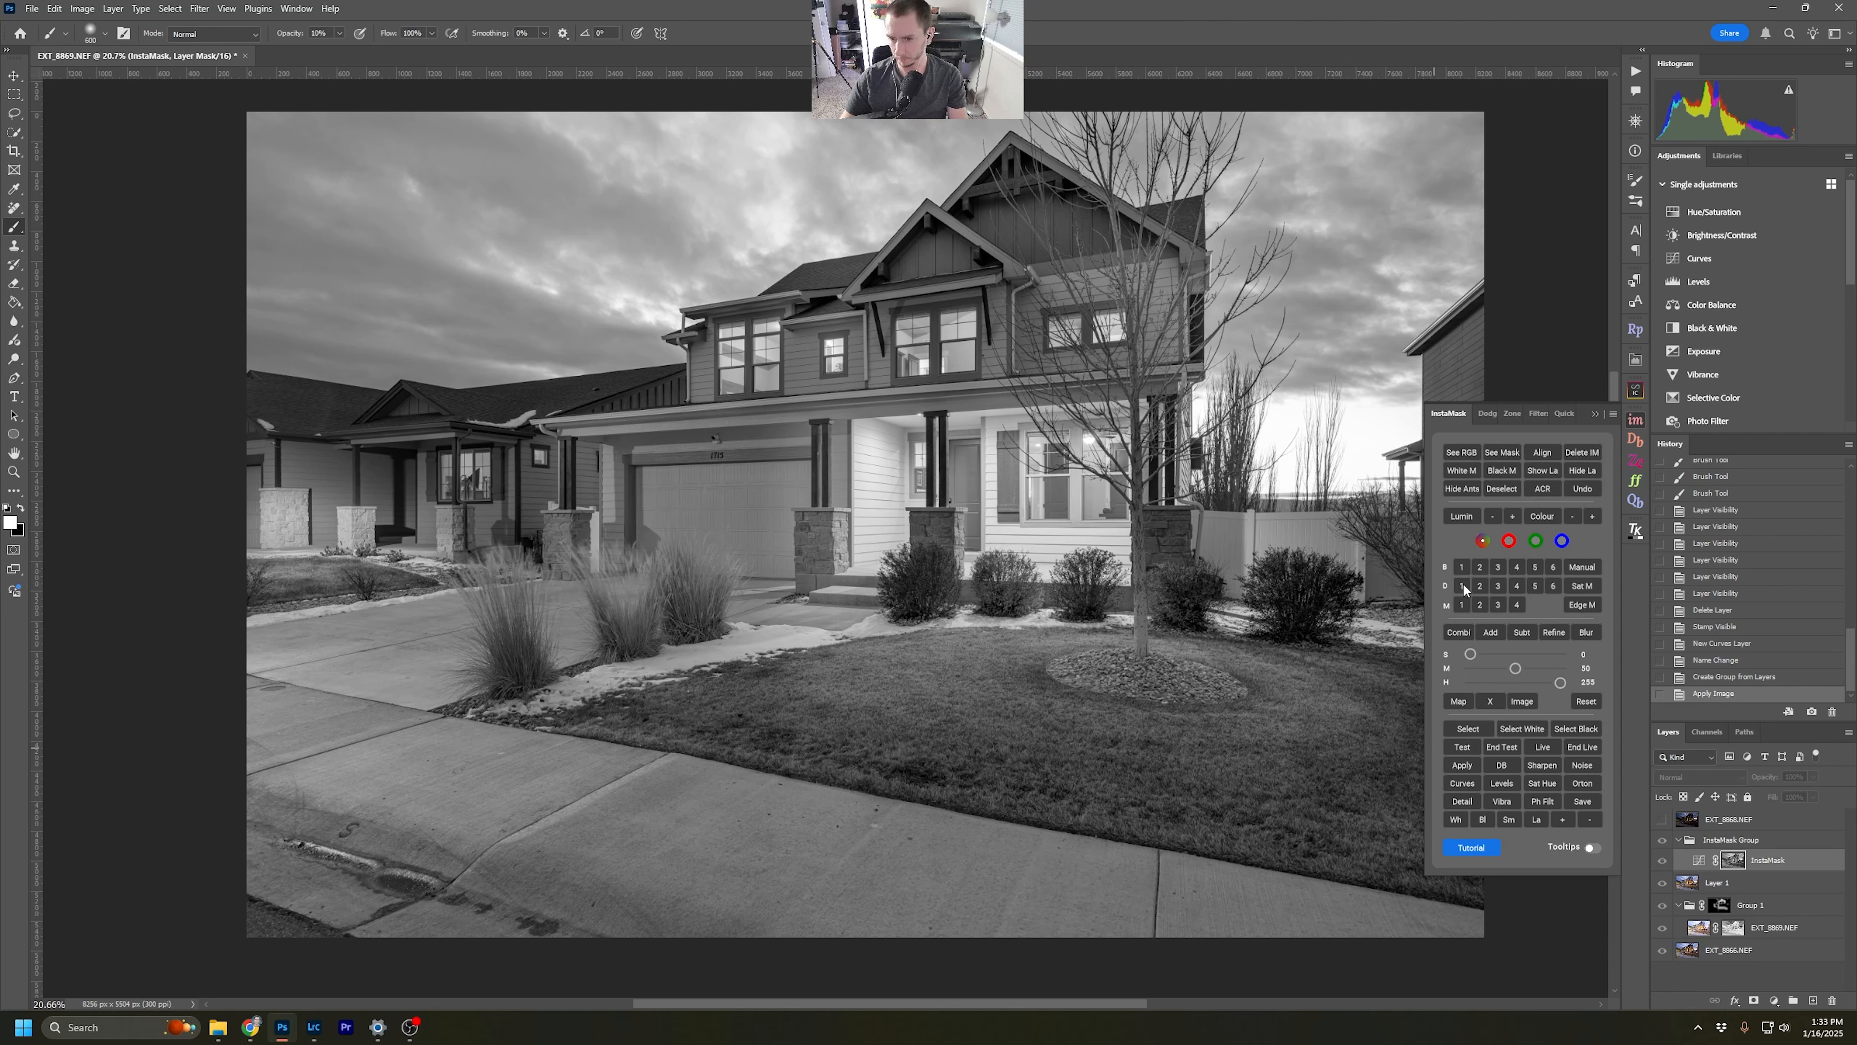
{"action": "left_click", "coordinate": [1481, 571]}
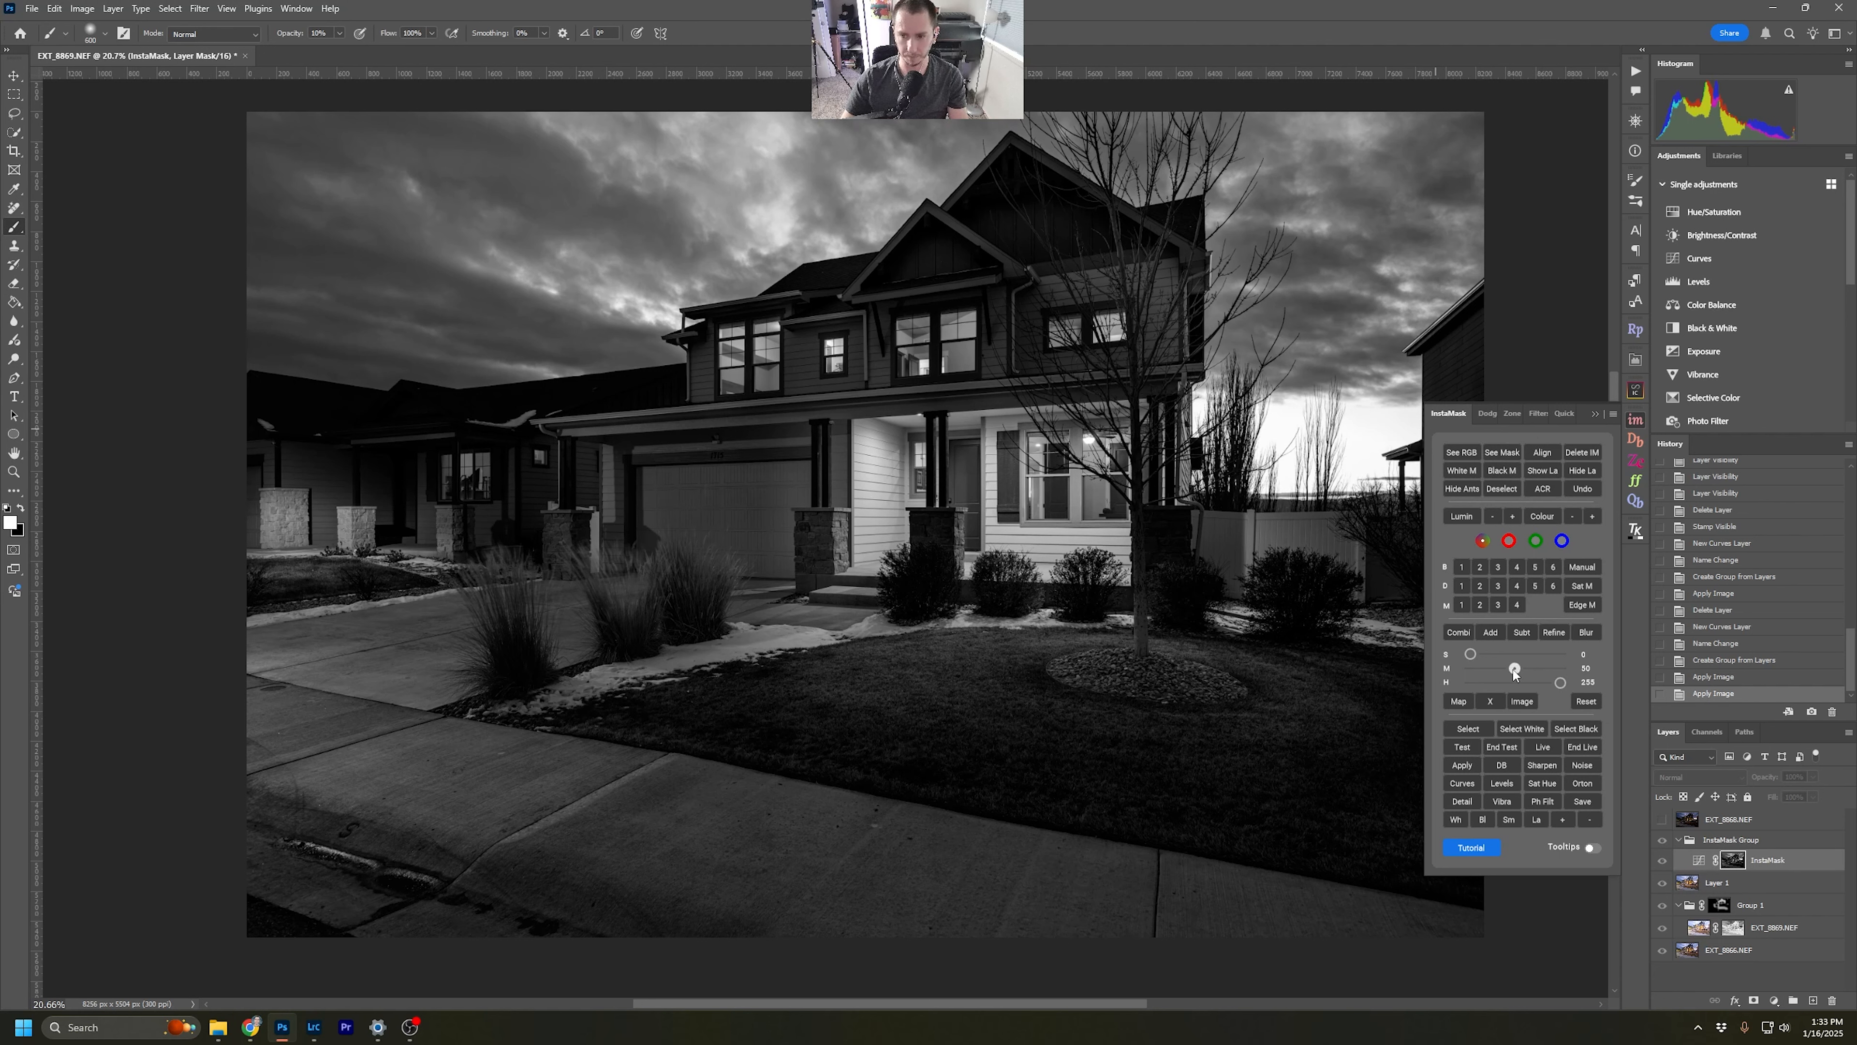
Refine the luminosity mask with midtones at 41 and highlights at 239, and close InstaMask.
{"action": "left_click_drag", "start_coordinate": [1510, 670], "coordinate": [1508, 669]}
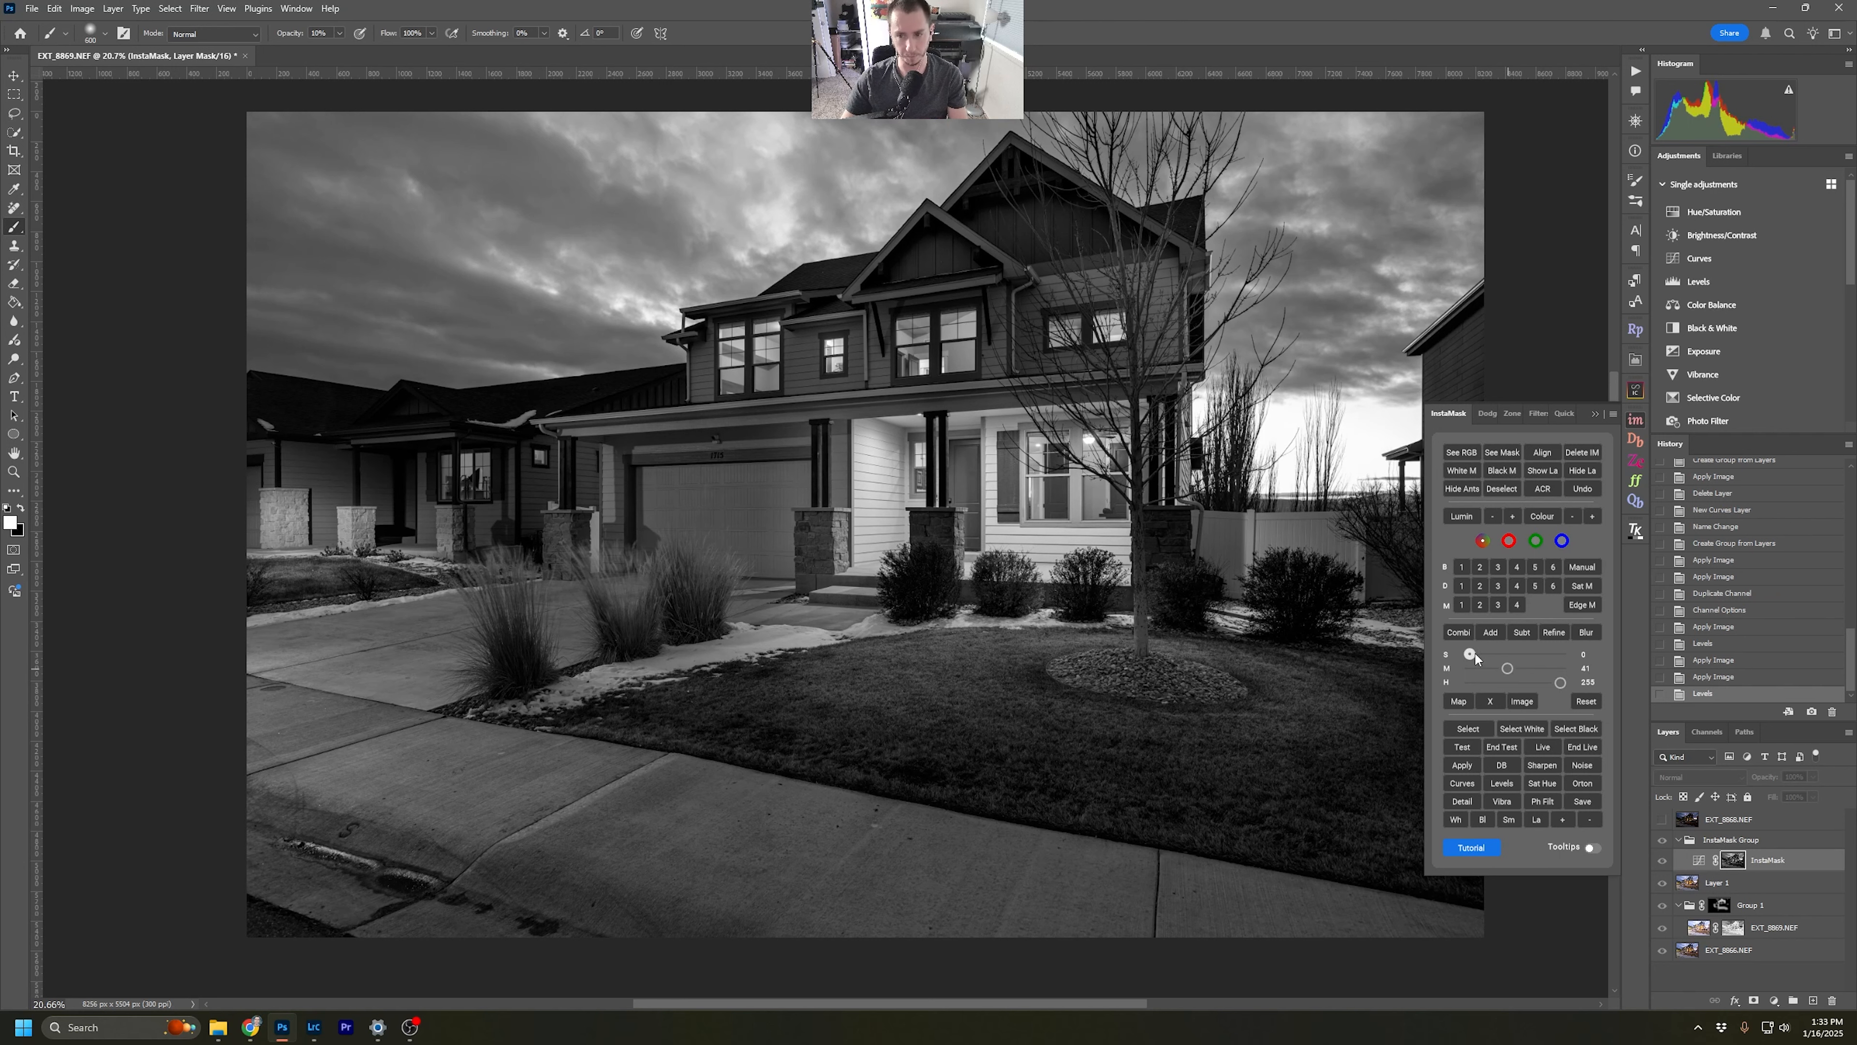
{"action": "left_click_drag", "start_coordinate": [1479, 654], "coordinate": [1556, 682]}
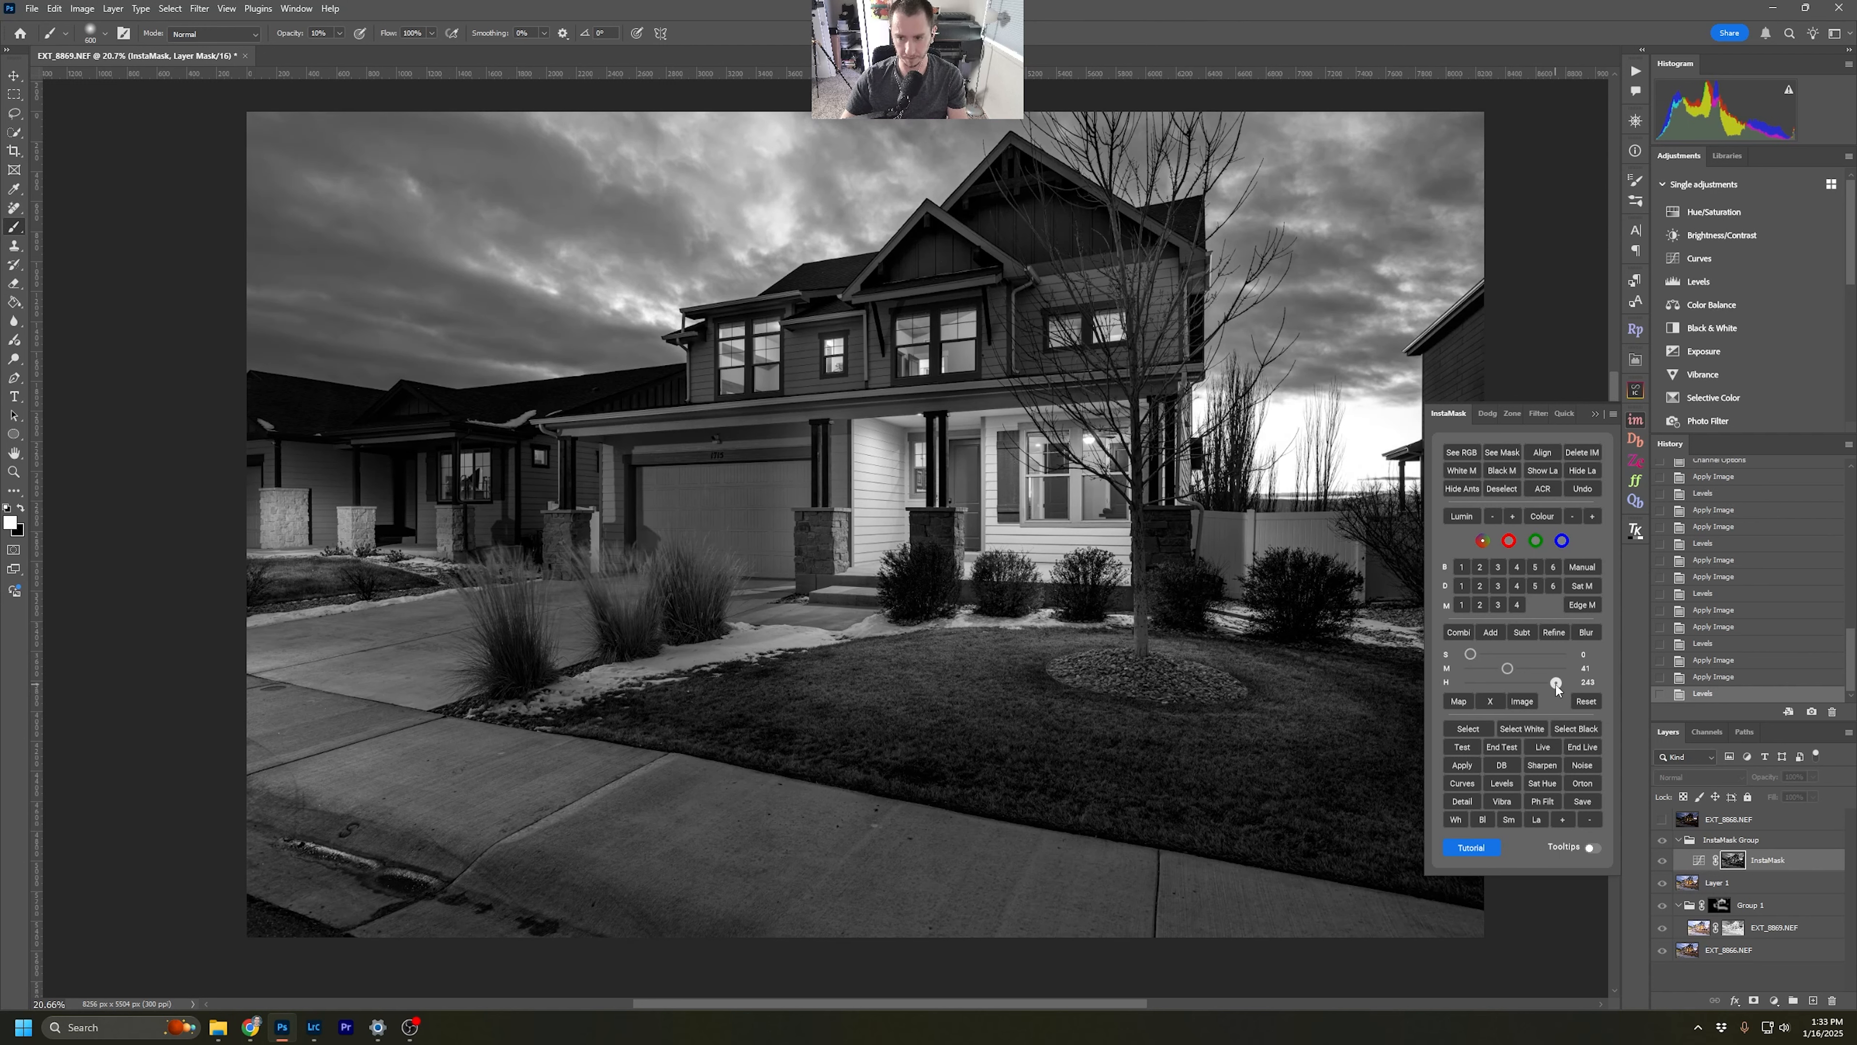
{"action": "left_click_drag", "start_coordinate": [1556, 682], "coordinate": [1584, 685]}
{"action": "left_click_drag", "start_coordinate": [1510, 667], "coordinate": [1507, 668]}
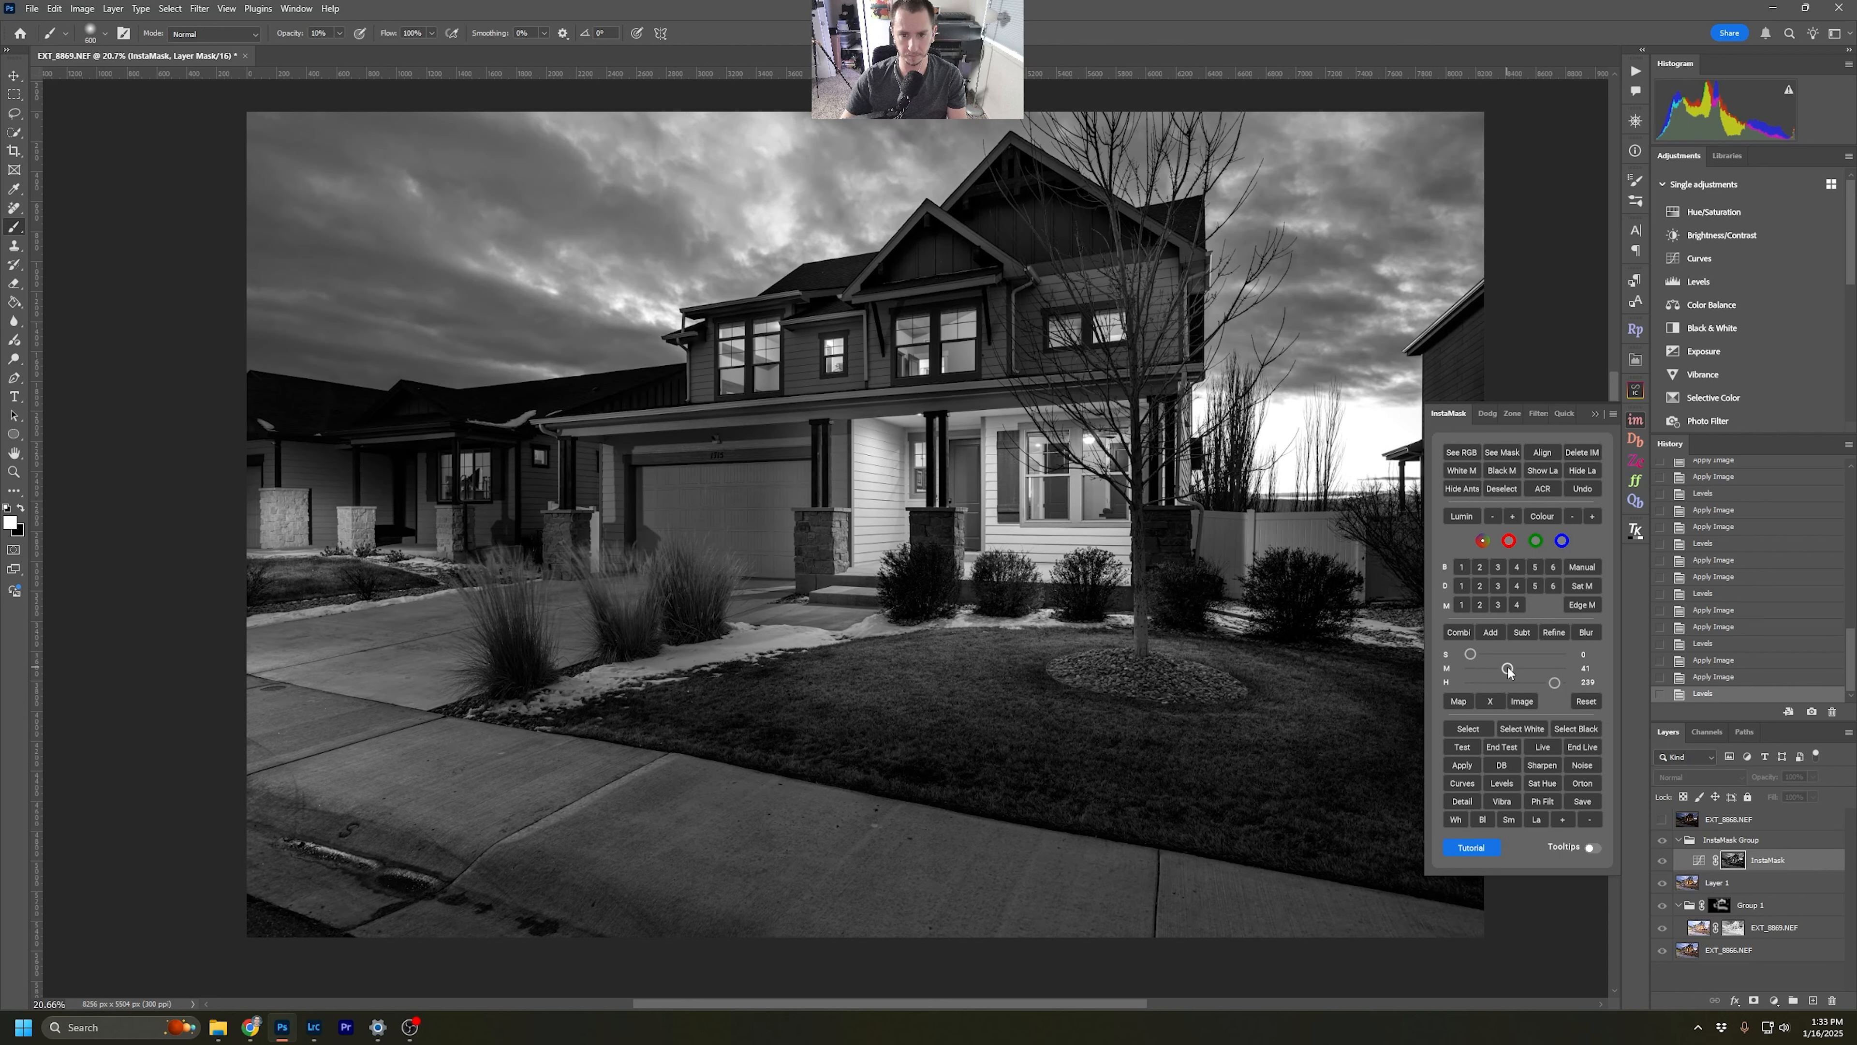
{"action": "left_click", "coordinate": [1596, 415]}
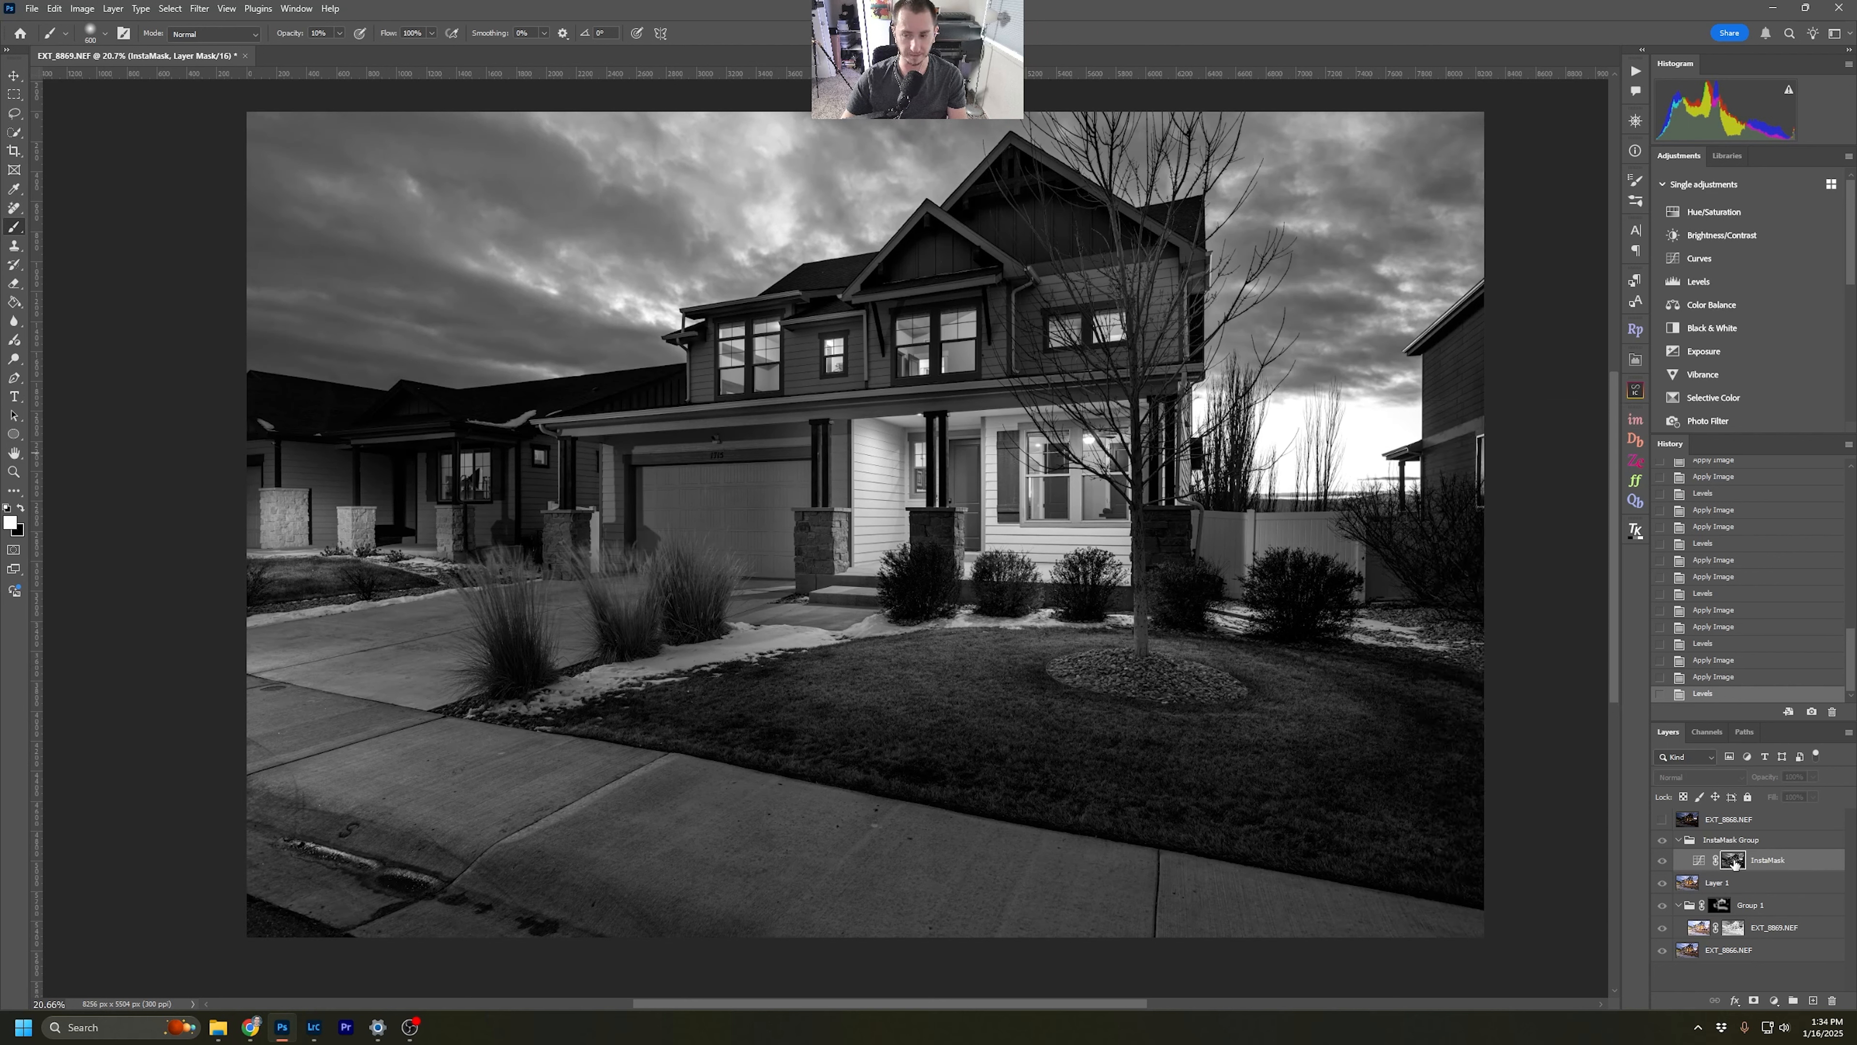
Move the luminosity mask onto the EXT_8868 layer and delete the InstaMask Group and the stamped Layer 1.
{"action": "left_click_drag", "start_coordinate": [1735, 864], "coordinate": [1767, 821]}
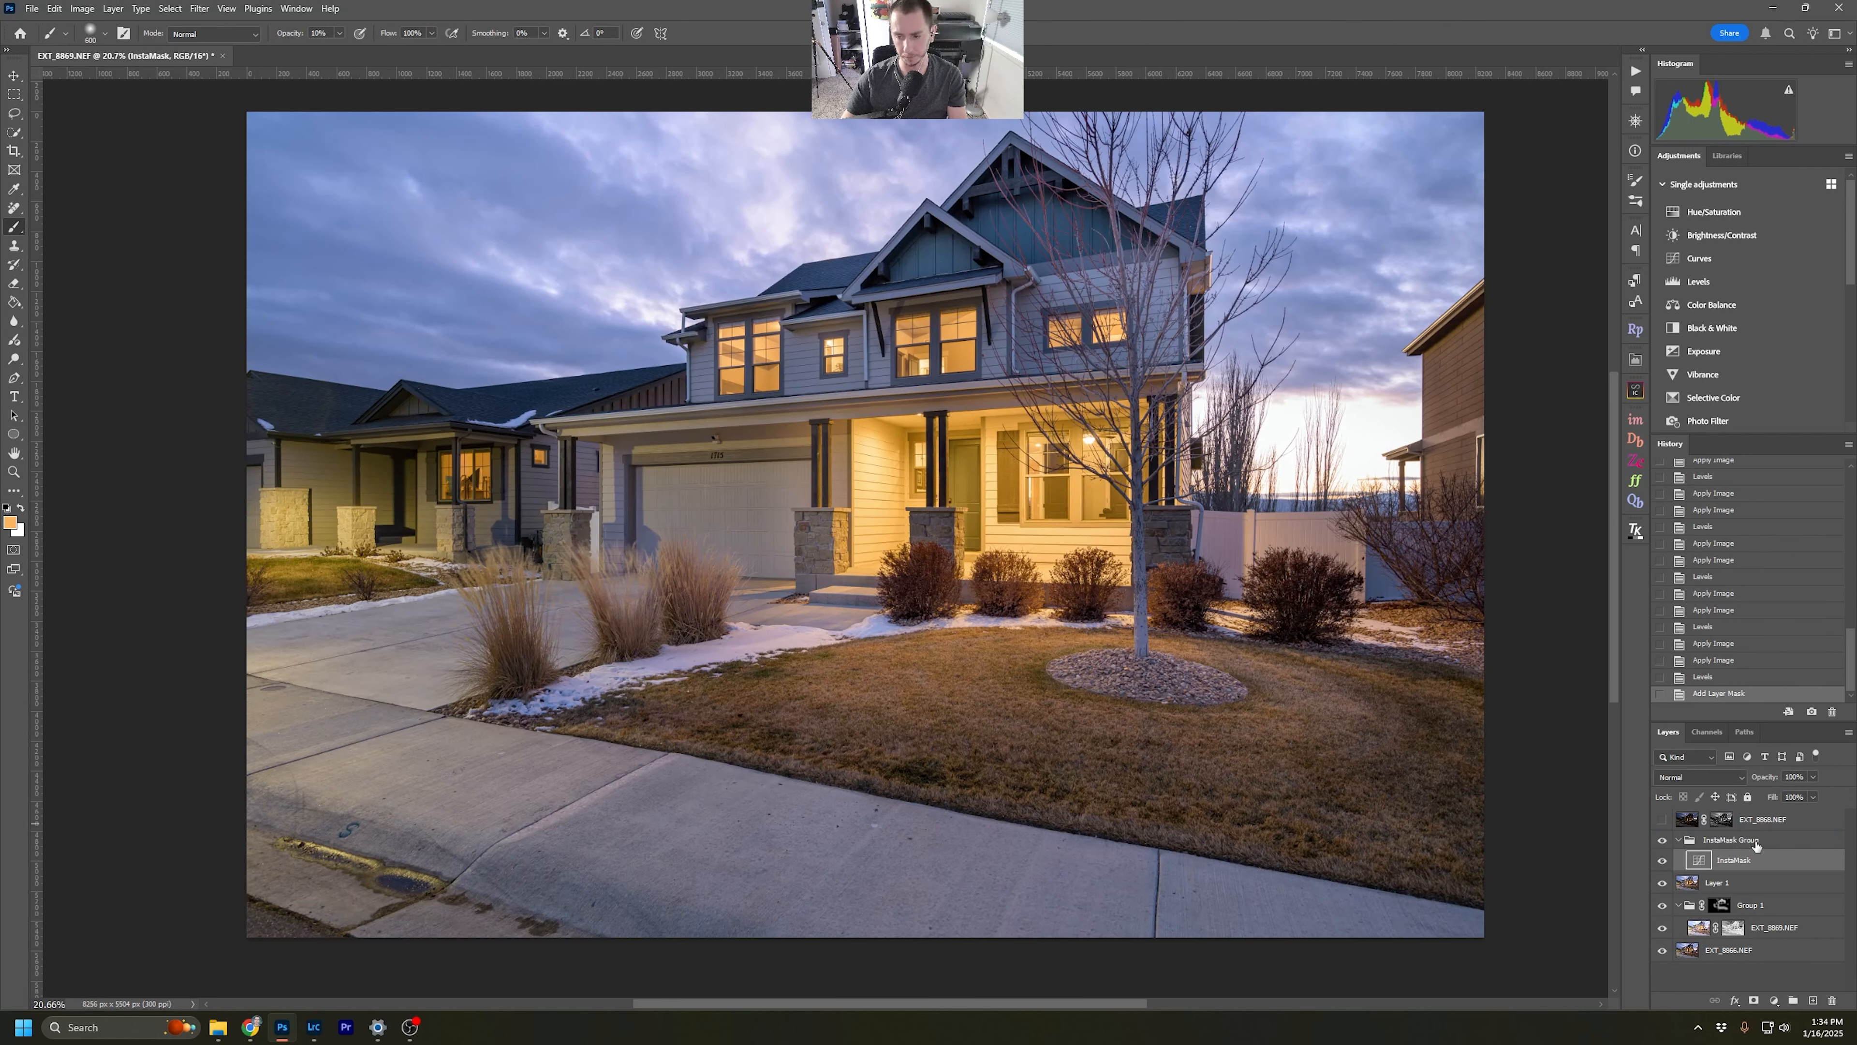
{"action": "left_click", "coordinate": [1756, 846]}
{"action": "key", "text": "Delete"}
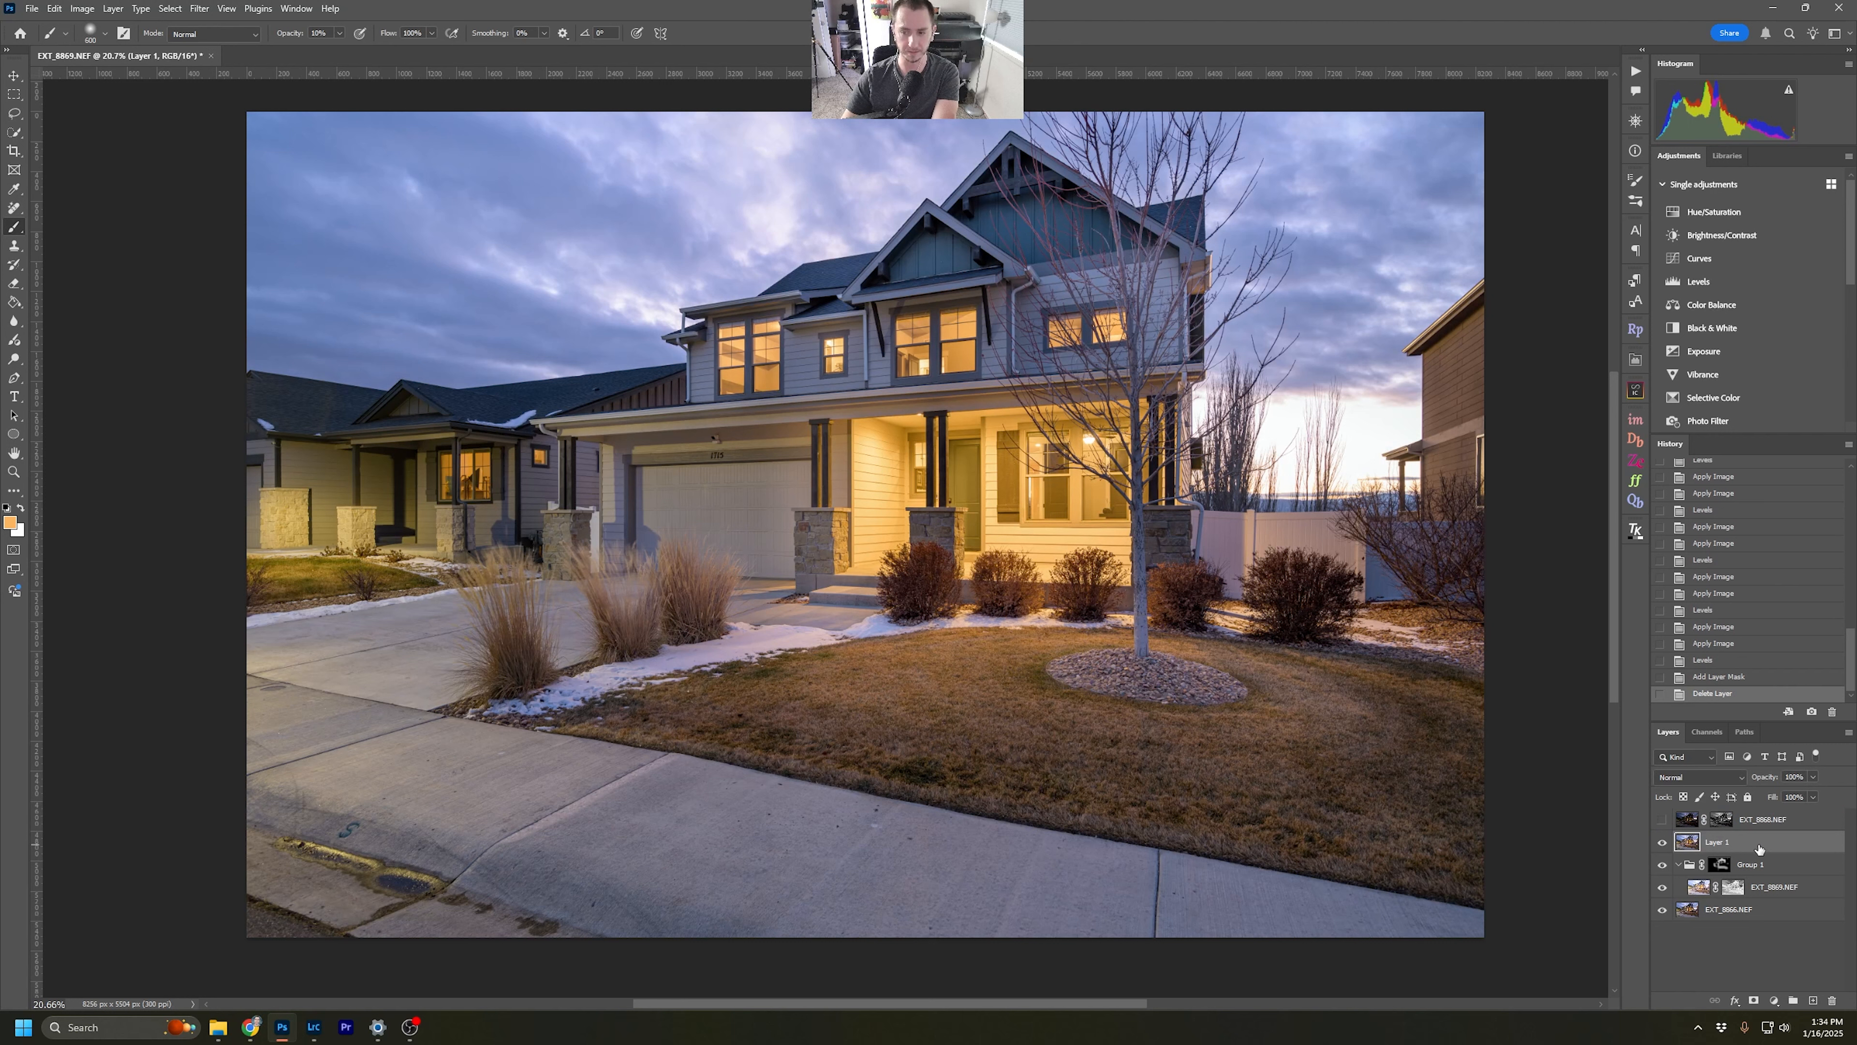
{"action": "key", "text": "Delete"}
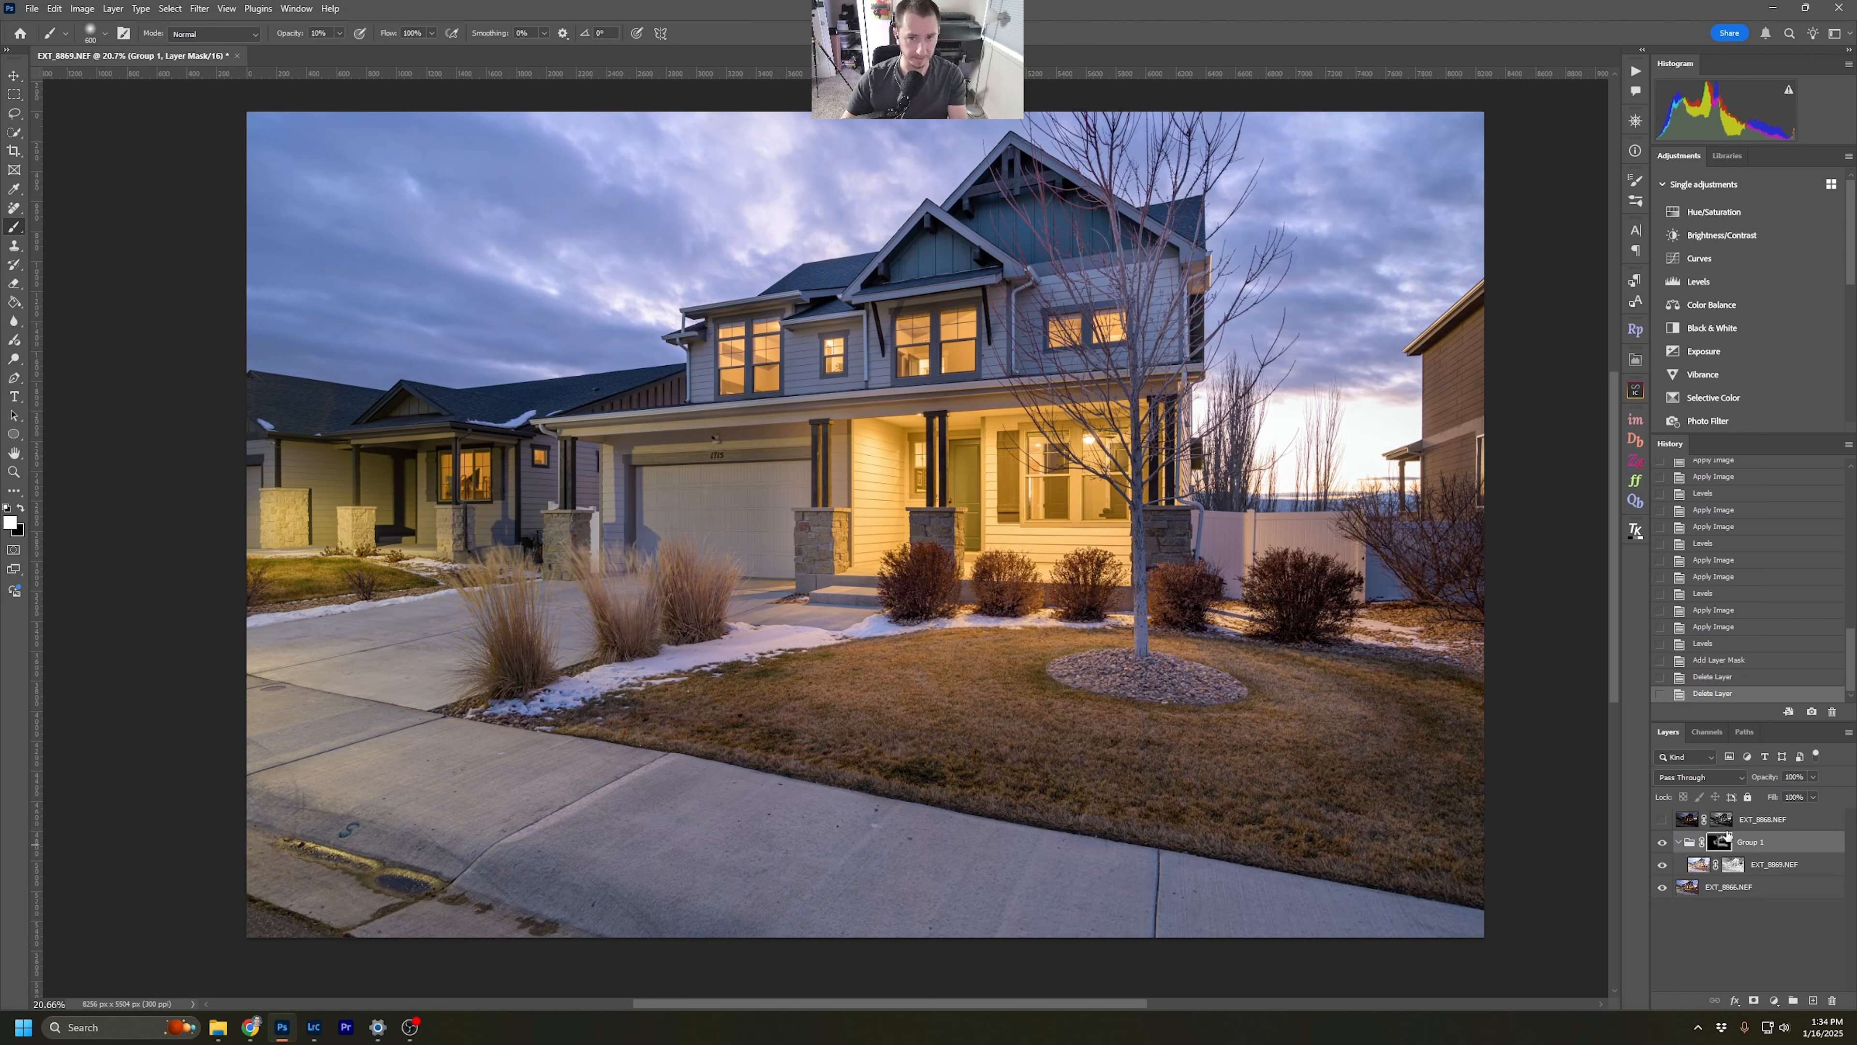
Make the masked EXT_8868 layer visible, put it into its own group and add a black mask to the group.
{"action": "left_click", "coordinate": [1662, 822]}
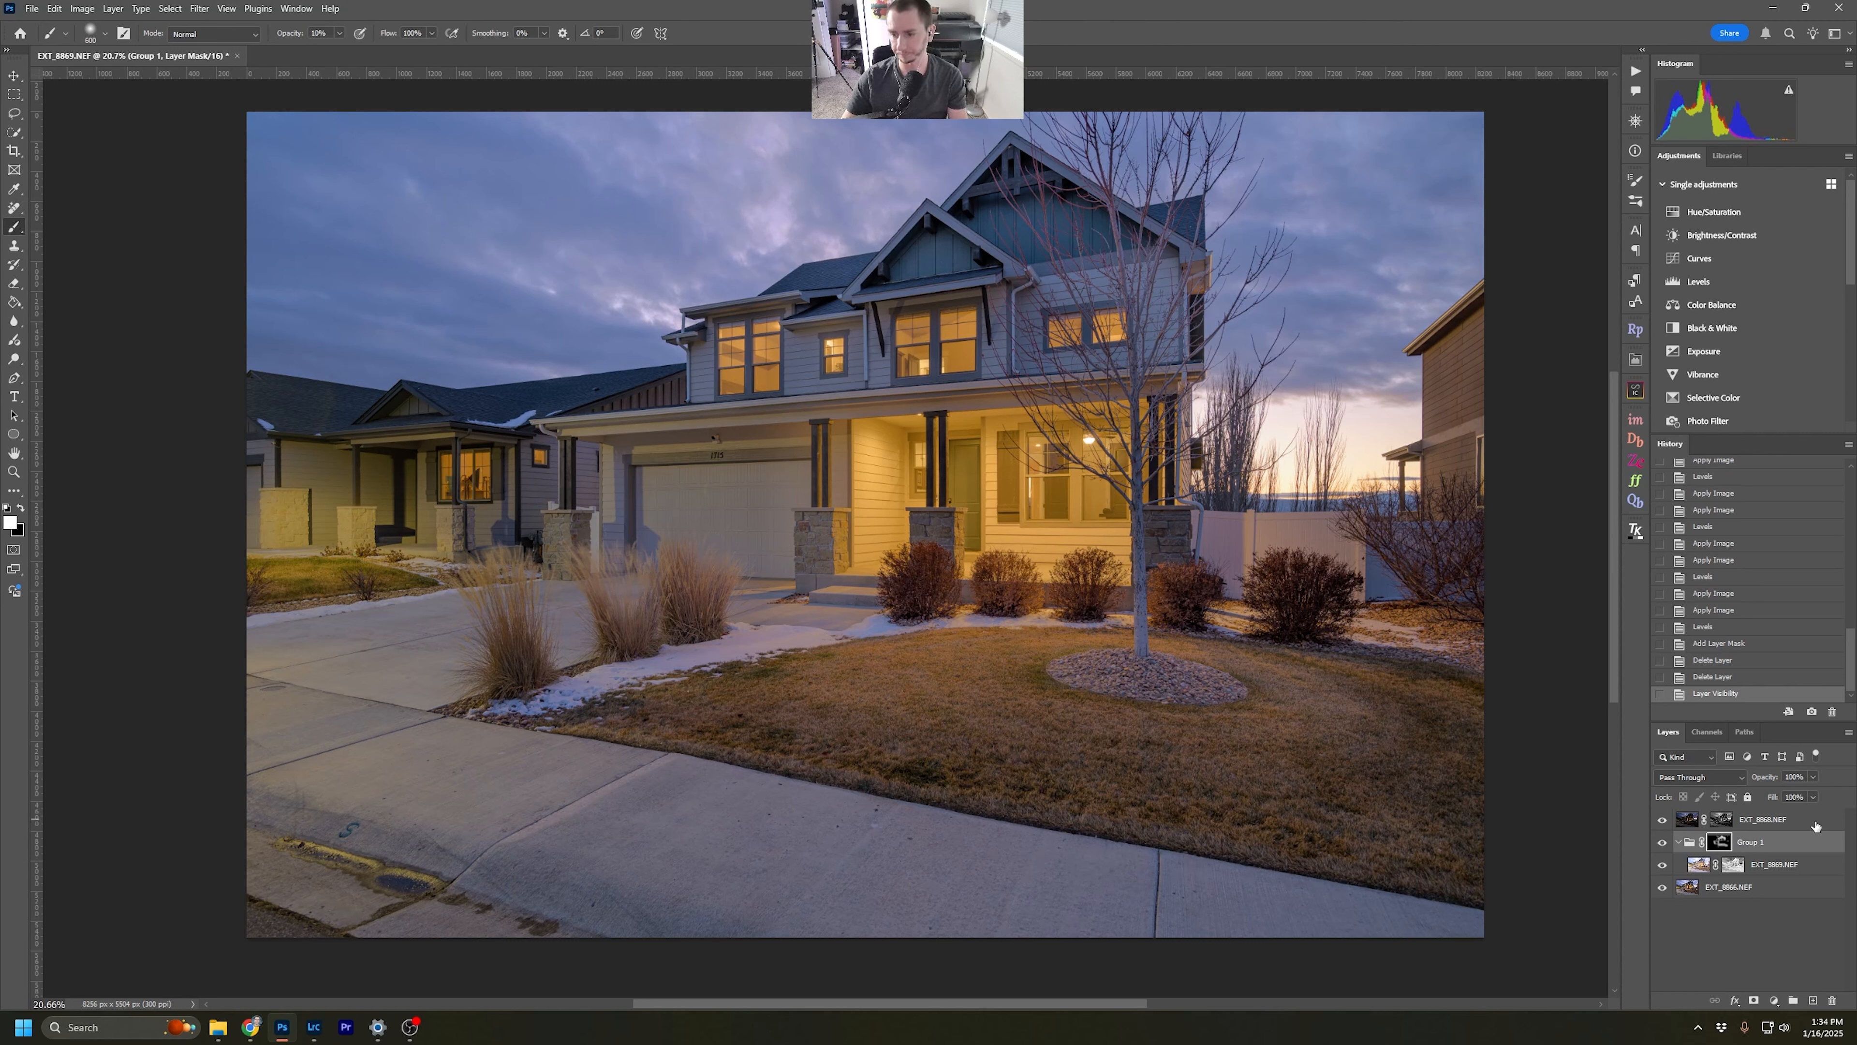
{"action": "left_click", "coordinate": [1815, 825]}
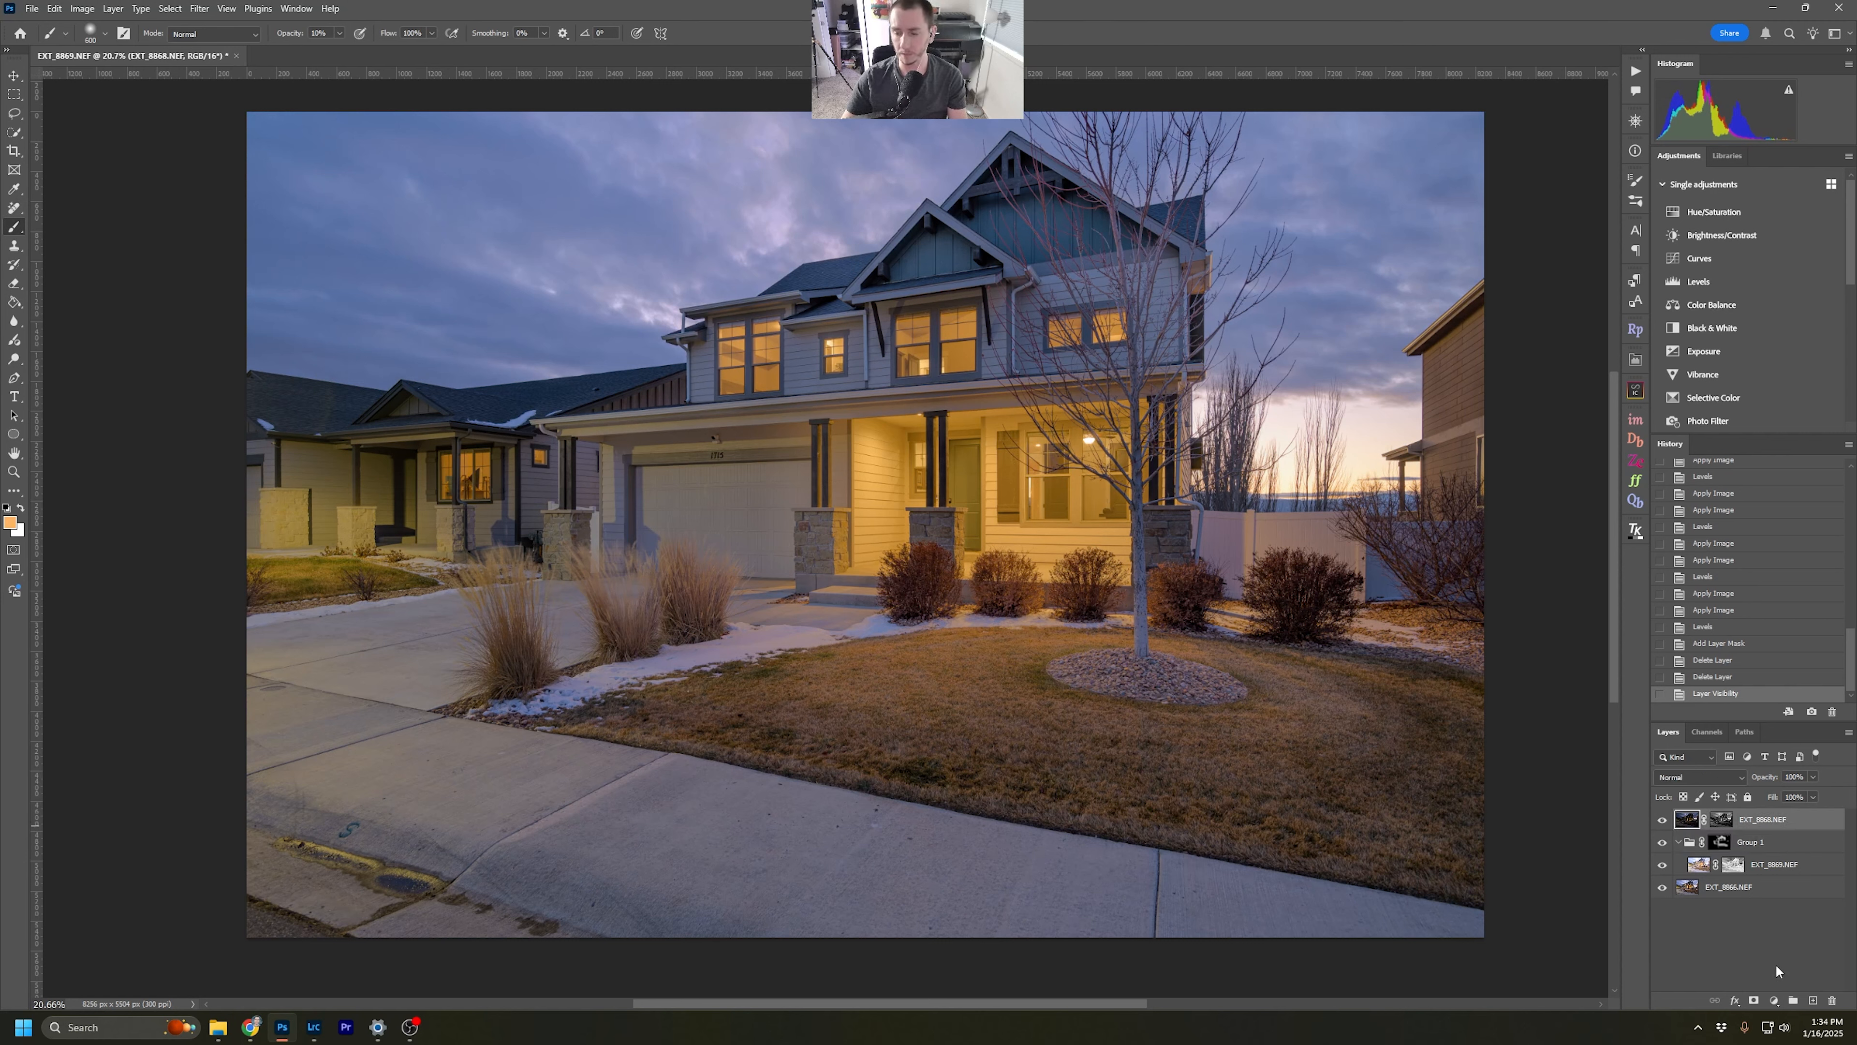
{"action": "left_click", "coordinate": [1793, 1000]}
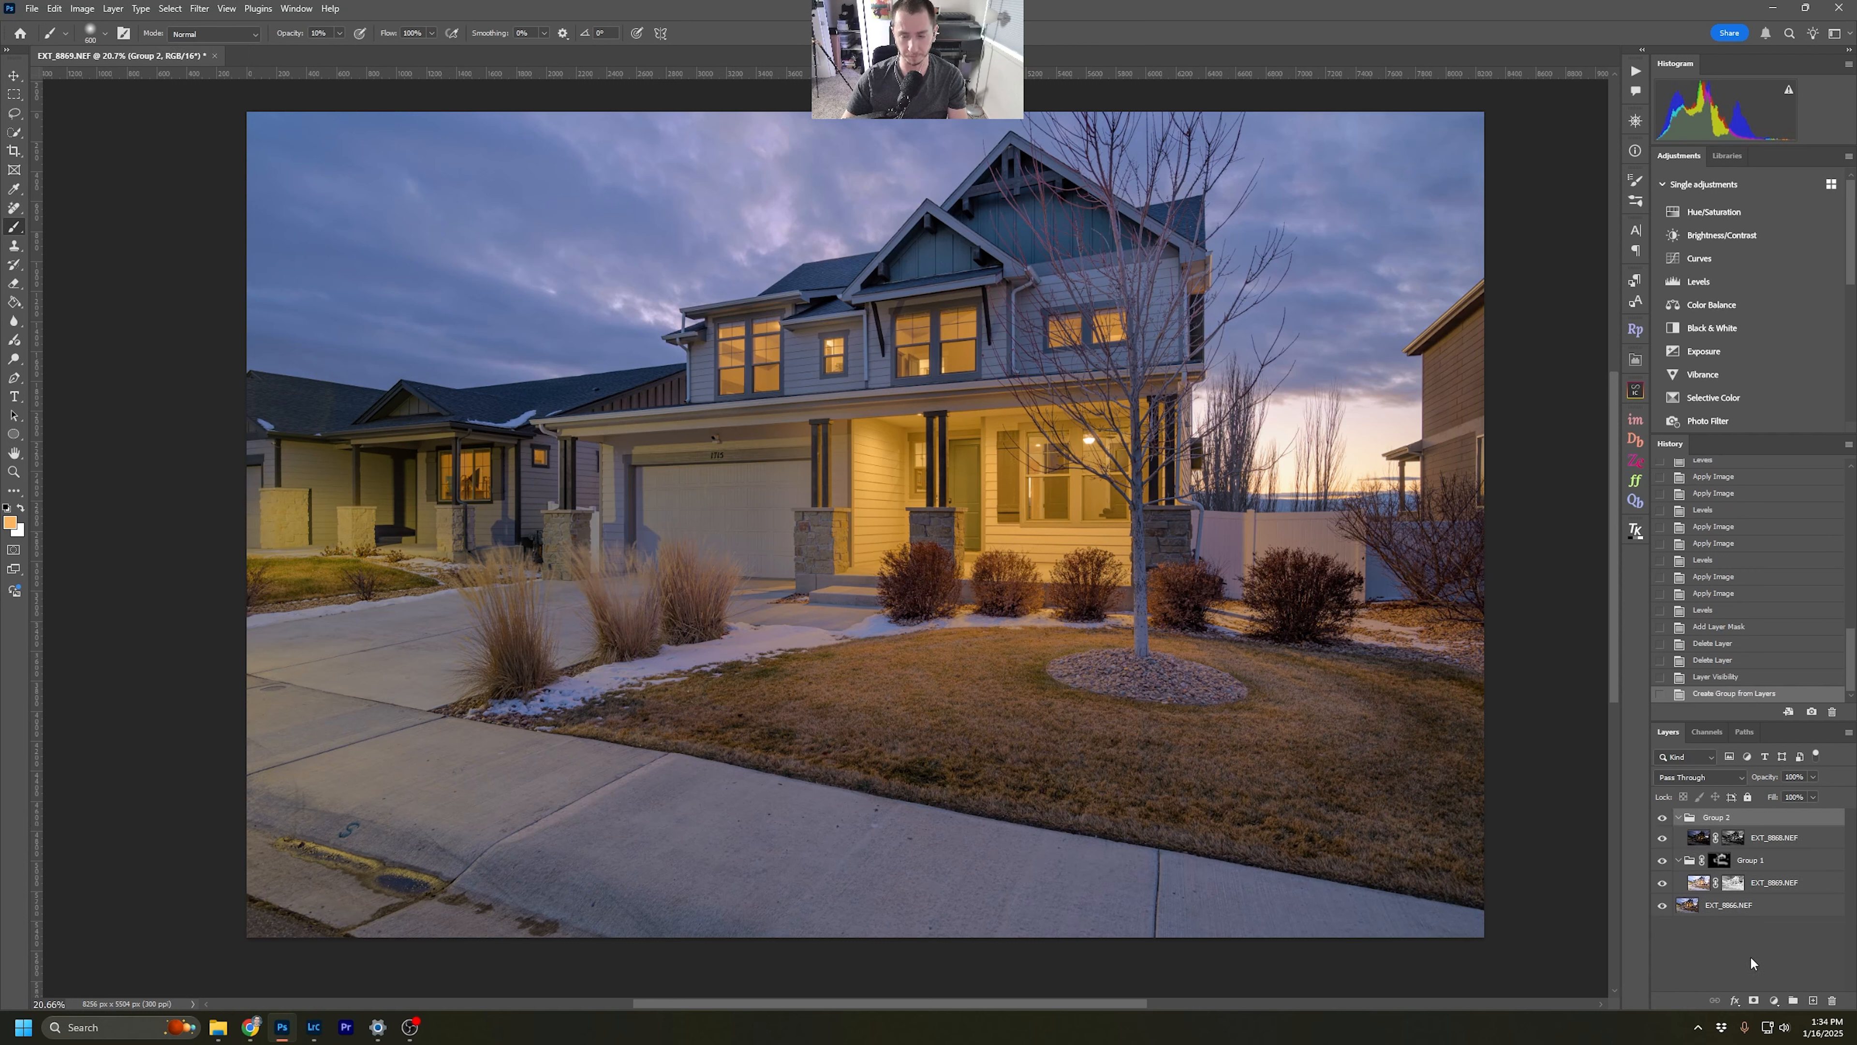
{"action": "left_click", "coordinate": [1753, 1001], "text": "alt"}
{"action": "key", "text": "d"}
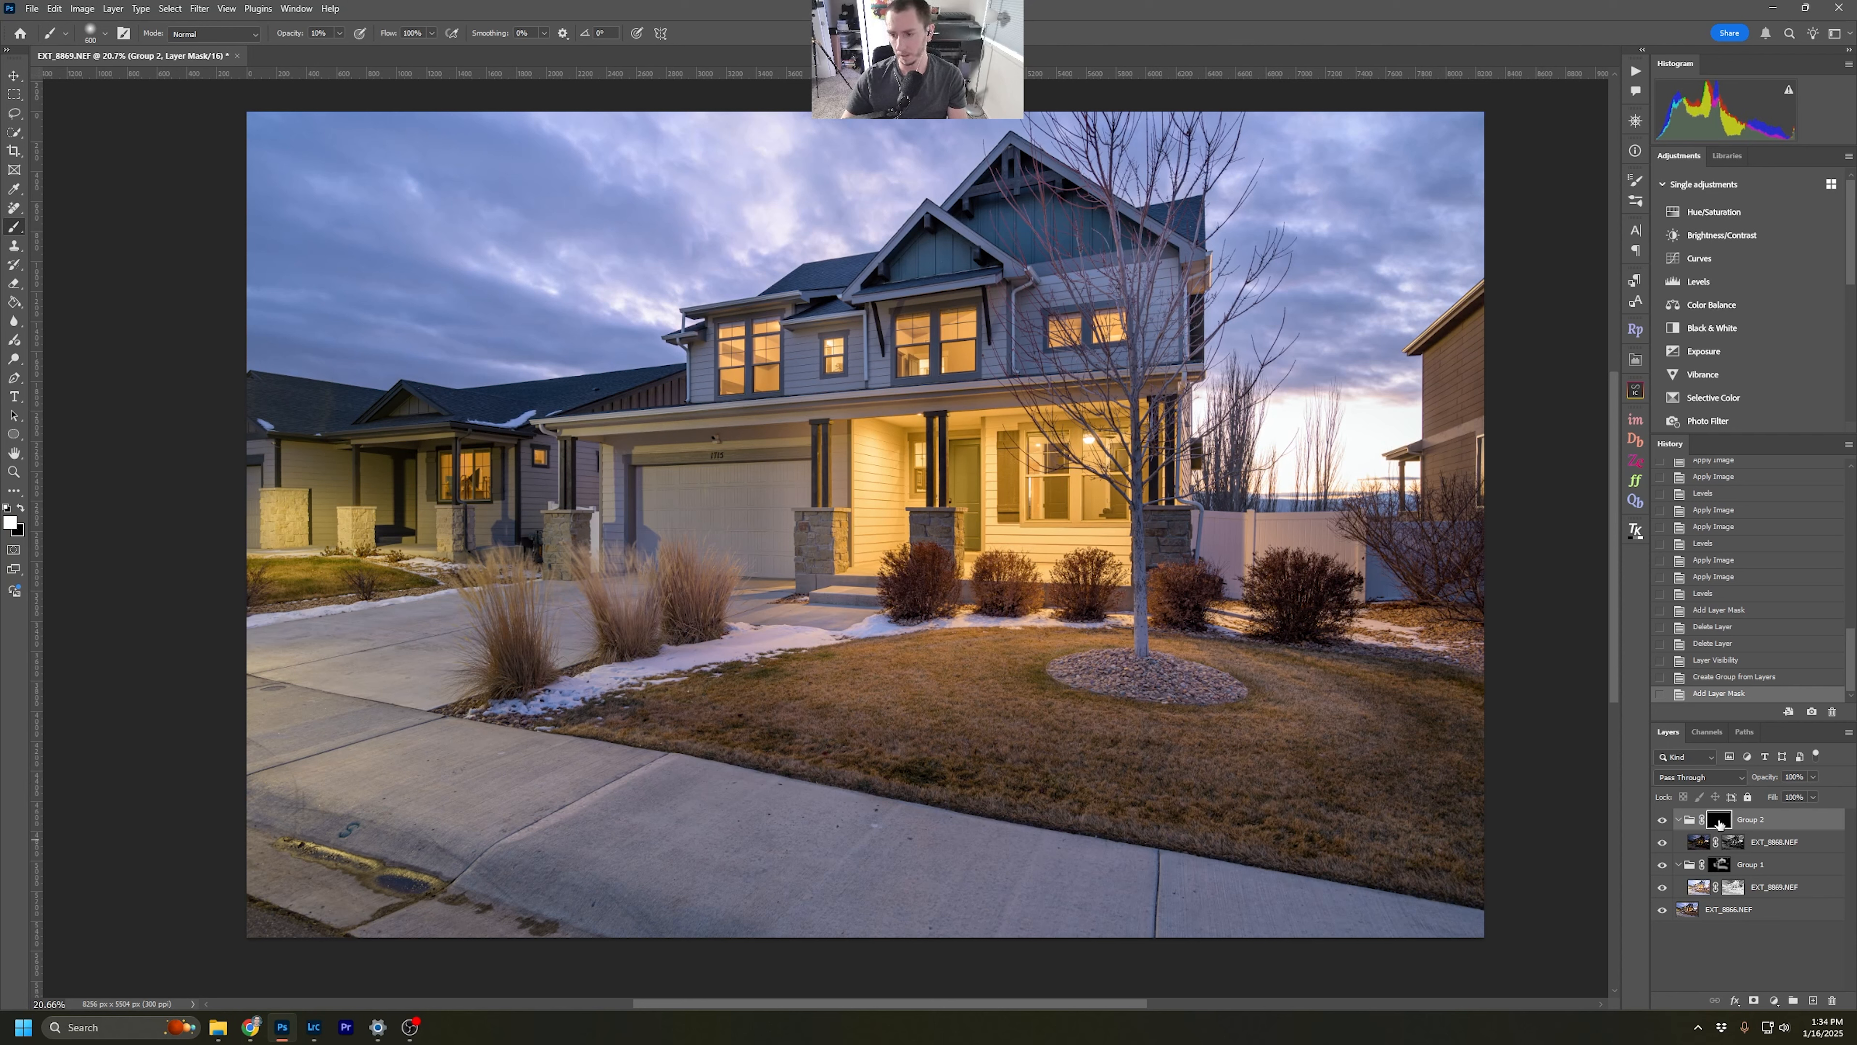
Paint white at 5% brush opacity on the Group 2 mask over the lit porch wall between garage and front door.
{"action": "key", "text": "bracketright"}
{"action": "key", "text": "bracketright"}
{"action": "key", "text": "bracketright"}
{"action": "key", "text": "bracketright"}
{"action": "key", "text": "bracketright"}
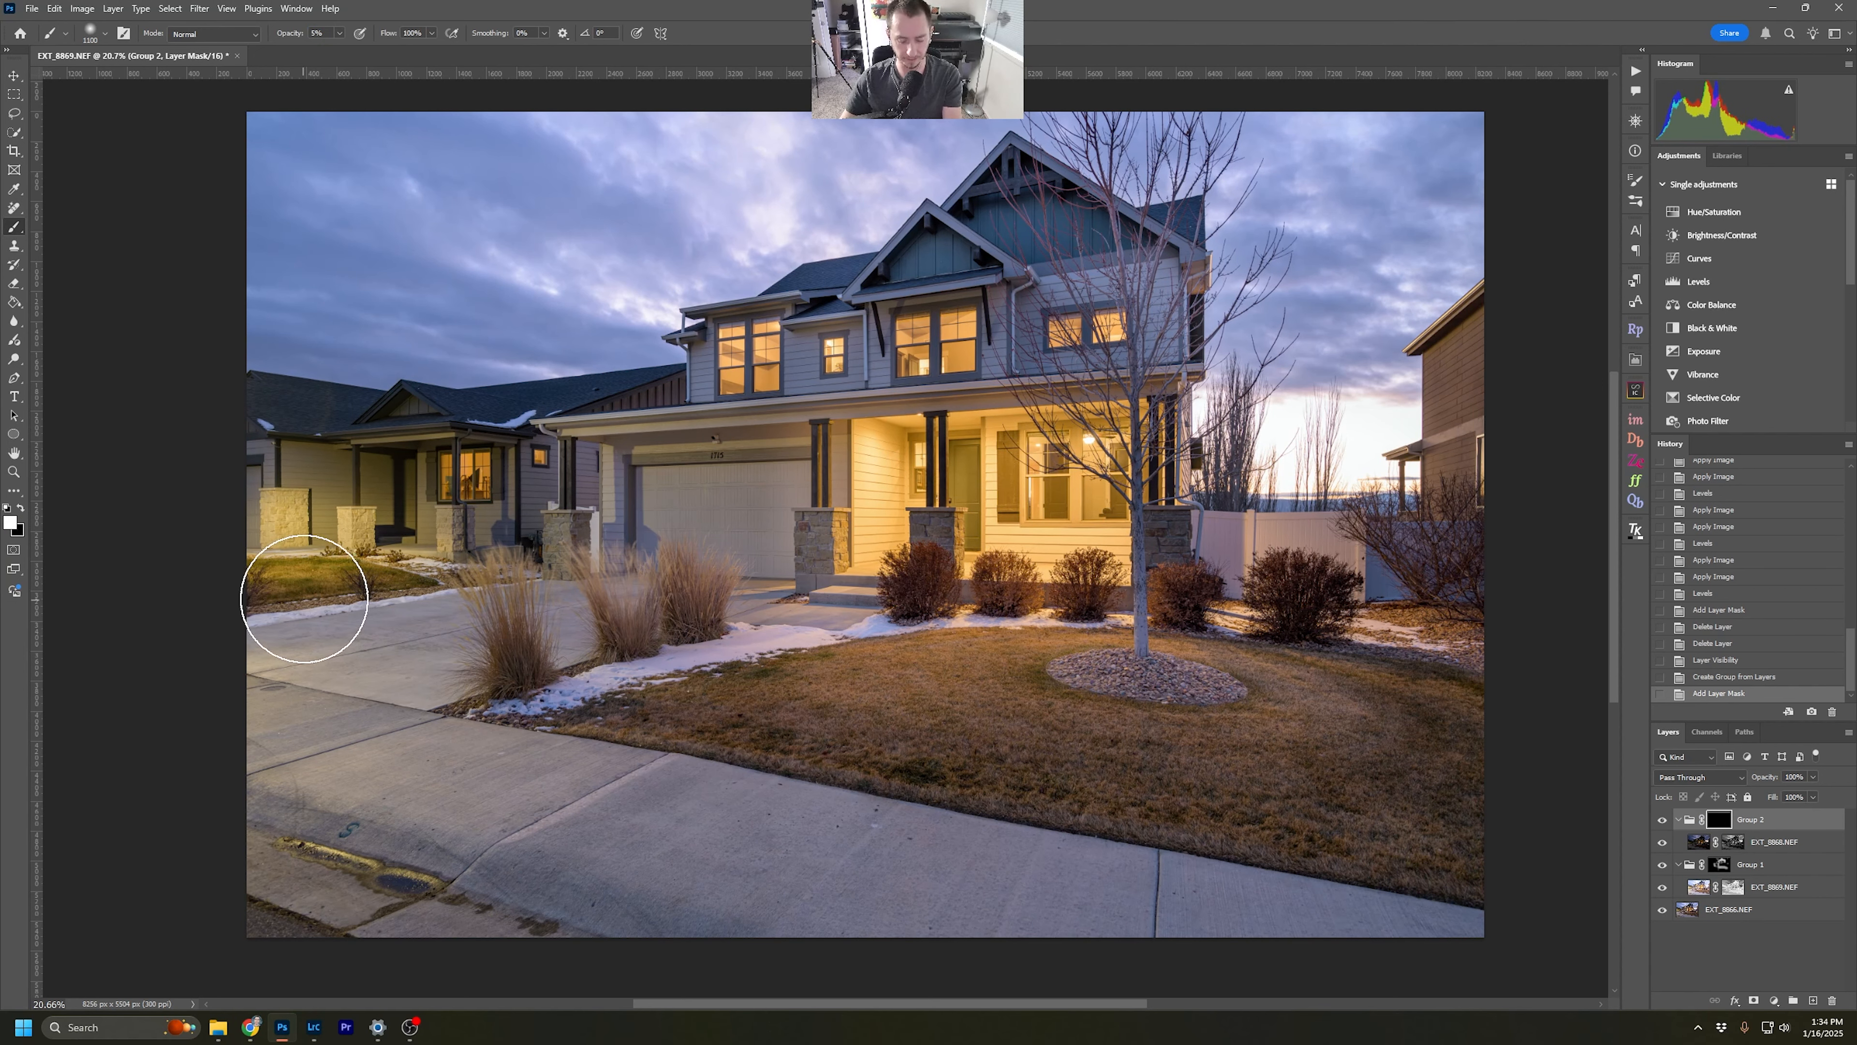
{"action": "key", "text": "bracketleft"}
{"action": "key", "text": "bracketleft"}
{"action": "key", "text": "bracketleft"}
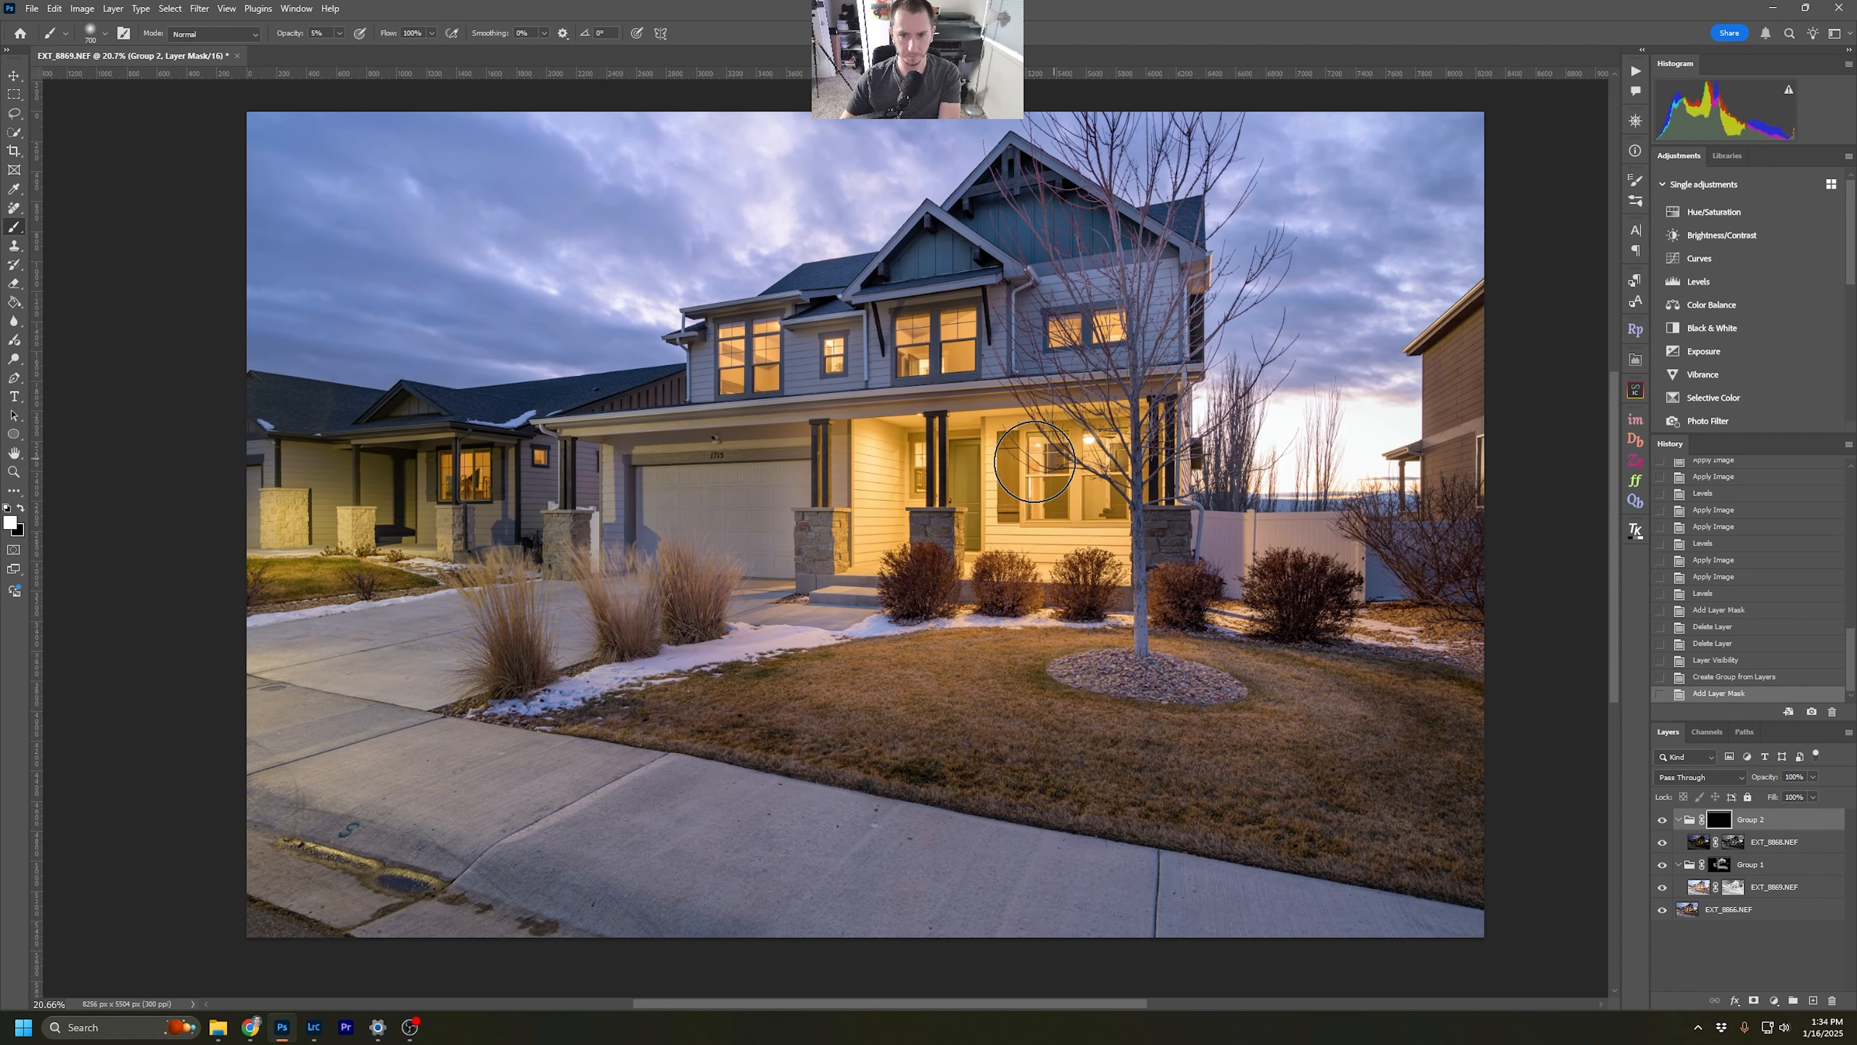
{"action": "left_click", "coordinate": [872, 479]}
{"action": "left_click", "coordinate": [872, 495]}
{"action": "left_click", "coordinate": [870, 512]}
Paint with a smaller white brush on the Group 2 mask over the small window by the front door and the large porch windows.
{"action": "key", "text": "bracketleft"}
{"action": "key", "text": "bracketleft"}
{"action": "key", "text": "bracketleft"}
{"action": "key", "text": "bracketleft"}
{"action": "key", "text": "bracketleft"}
{"action": "key", "text": "bracketleft"}
{"action": "left_click", "coordinate": [920, 456]}
{"action": "left_click", "coordinate": [919, 467]}
{"action": "left_click", "coordinate": [1093, 443]}
{"action": "left_click", "coordinate": [1092, 451]}
{"action": "double_click", "coordinate": [1096, 438]}
{"action": "left_click", "coordinate": [1113, 470]}
{"action": "key", "text": "bracketright"}
{"action": "double_click", "coordinate": [1106, 451]}
{"action": "left_click", "coordinate": [1118, 484]}
{"action": "left_click", "coordinate": [1080, 452]}
{"action": "left_click", "coordinate": [1083, 459]}
Paint white on the Group 2 mask over the upstairs center window and shrink the brush to 200 pixels for the small window.
{"action": "key", "text": "bracketright"}
{"action": "key", "text": "bracketright"}
{"action": "key", "text": "bracketright"}
{"action": "left_click", "coordinate": [919, 361]}
{"action": "key", "text": "bracketleft"}
{"action": "key", "text": "bracketleft"}
{"action": "key", "text": "bracketleft"}
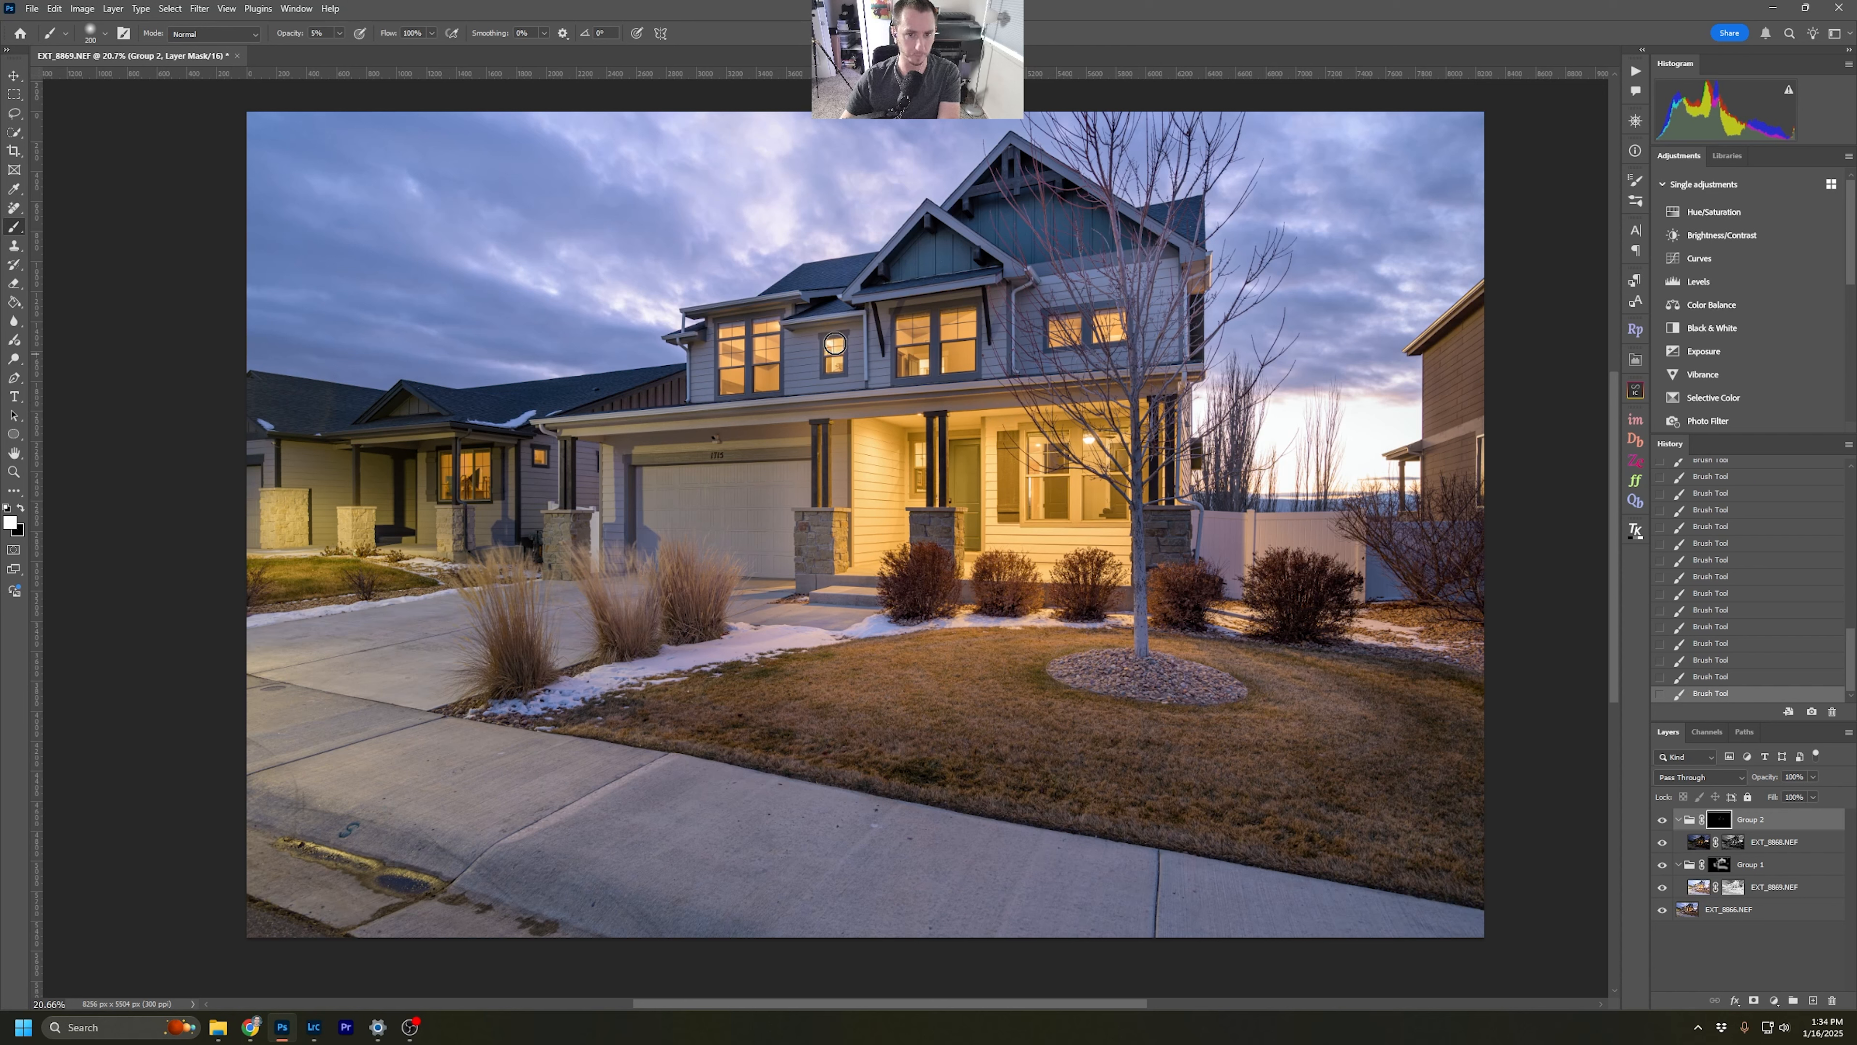
Paint white at 15% opacity with a 1000-pixel brush over the neighboring house's lit columns on the Group 2 mask, and compare with the group hidden.
{"action": "key", "text": "bracketright"}
{"action": "key", "text": "bracketright"}
{"action": "key", "text": "bracketright"}
{"action": "key", "text": "bracketright"}
{"action": "key", "text": "bracketright"}
{"action": "key", "text": "bracketright"}
{"action": "key", "text": "bracketright"}
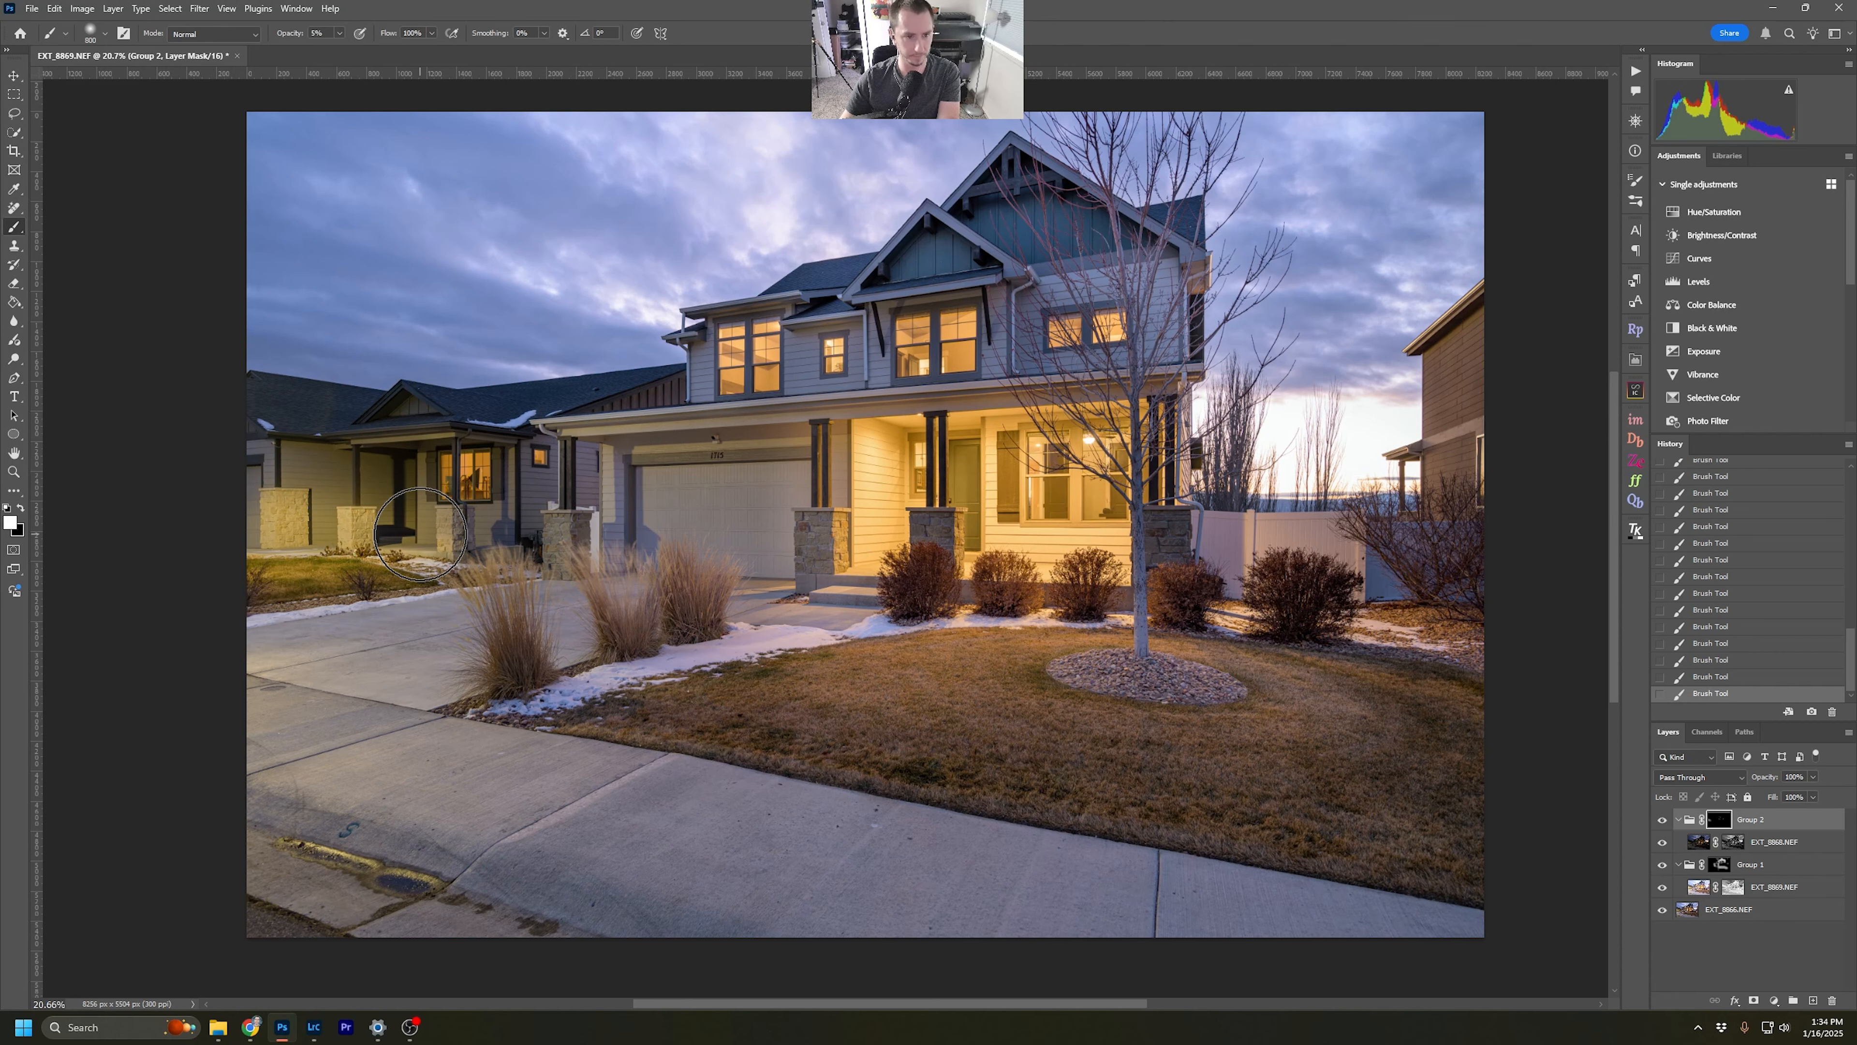
{"action": "key", "text": "1"}
{"action": "key", "text": "5"}
{"action": "key", "text": "bracketright"}
{"action": "key", "text": "bracketright"}
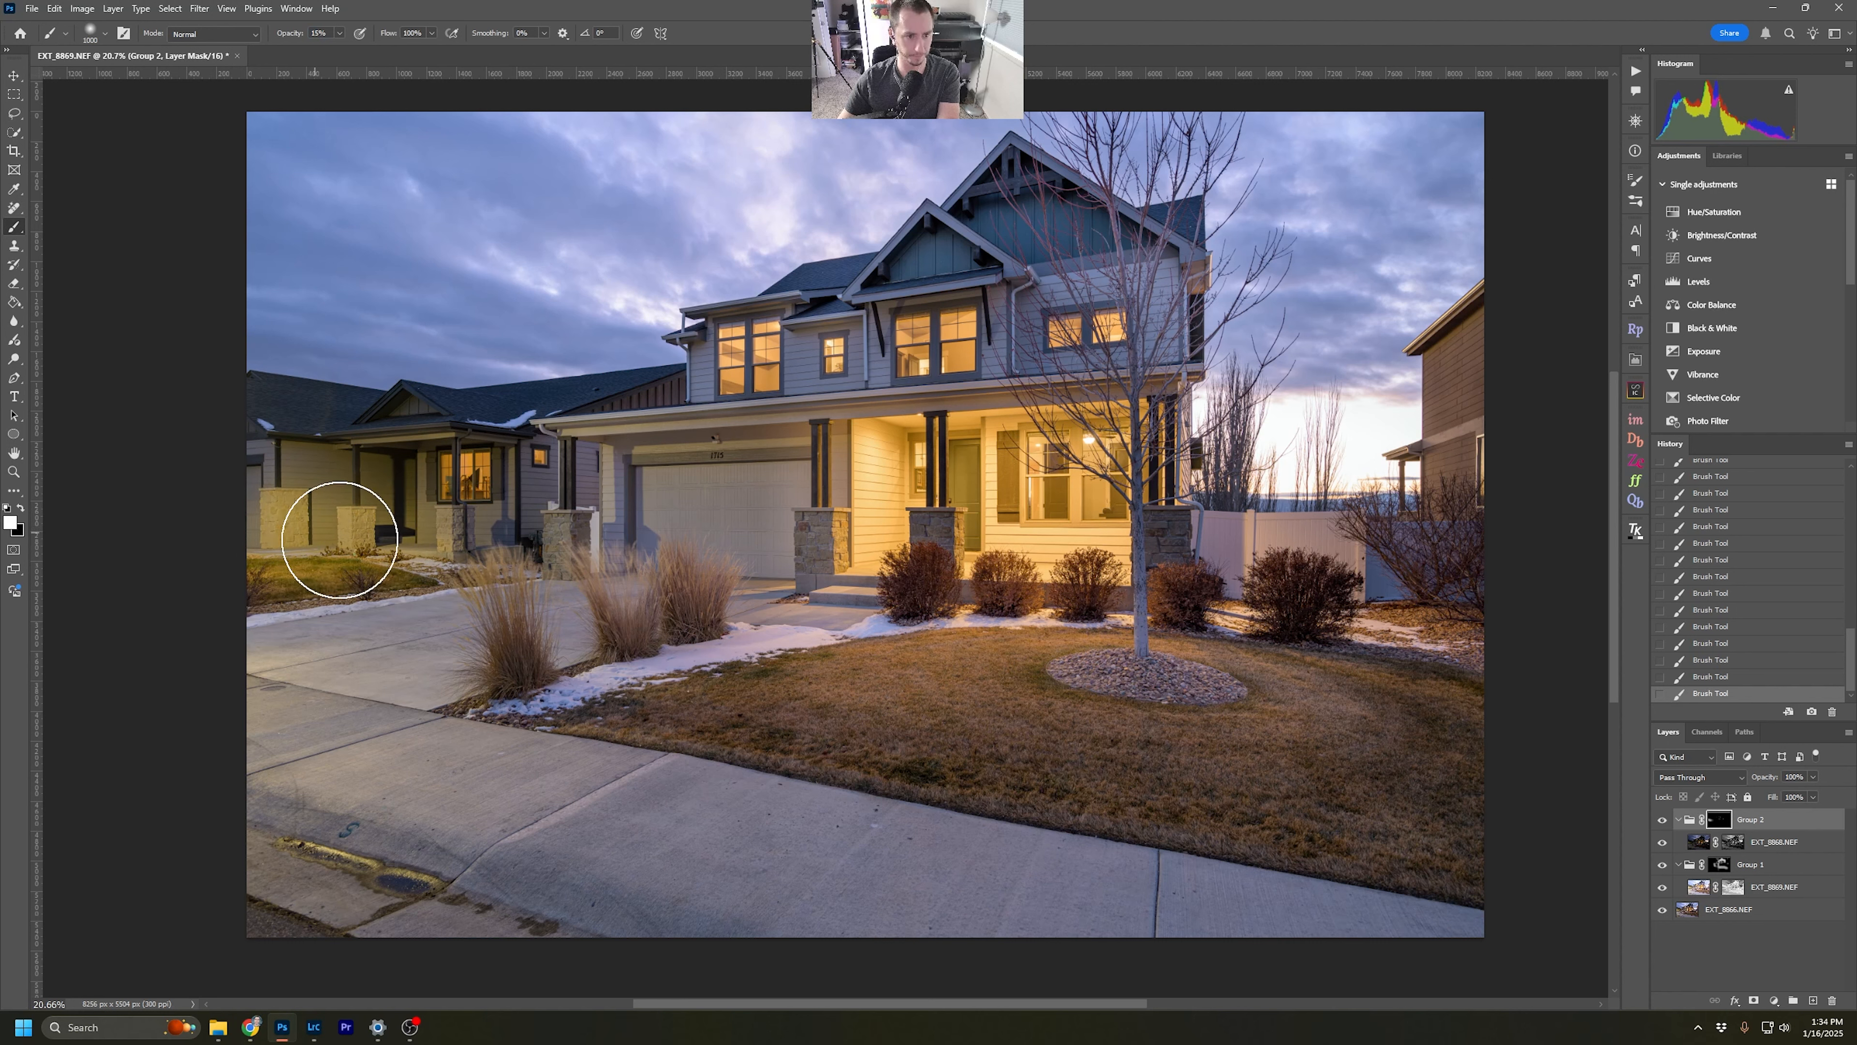
{"action": "left_click", "coordinate": [1662, 819]}
{"action": "left_click", "coordinate": [1662, 820]}
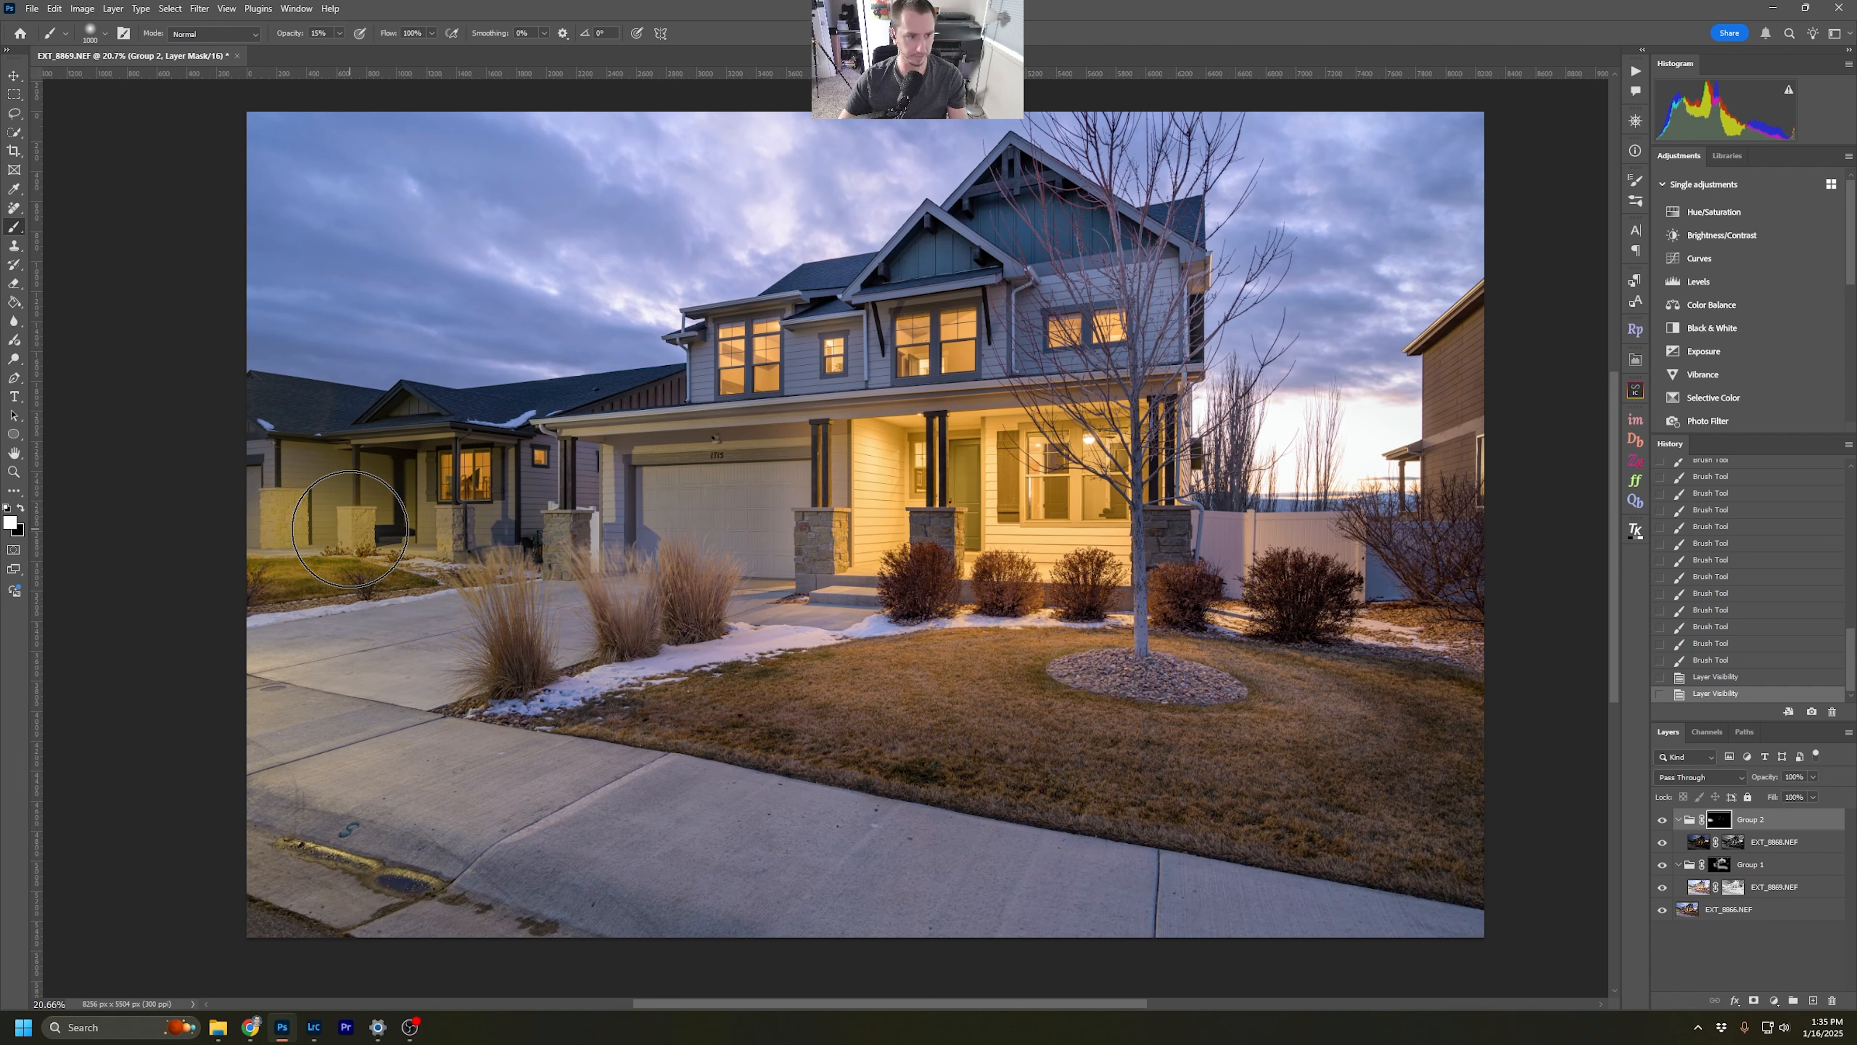
Paint black on the Group 2 mask over the neighboring house's columns and lawn to soften the darkening there.
{"action": "key", "text": "x"}
{"action": "mouse_move", "coordinate": [336, 542]}
{"action": "left_mouse_down"}
{"action": "mouse_move", "coordinate": [270, 518]}
{"action": "mouse_move", "coordinate": [402, 520]}
{"action": "mouse_move", "coordinate": [120, 506]}
{"action": "left_mouse_up"}
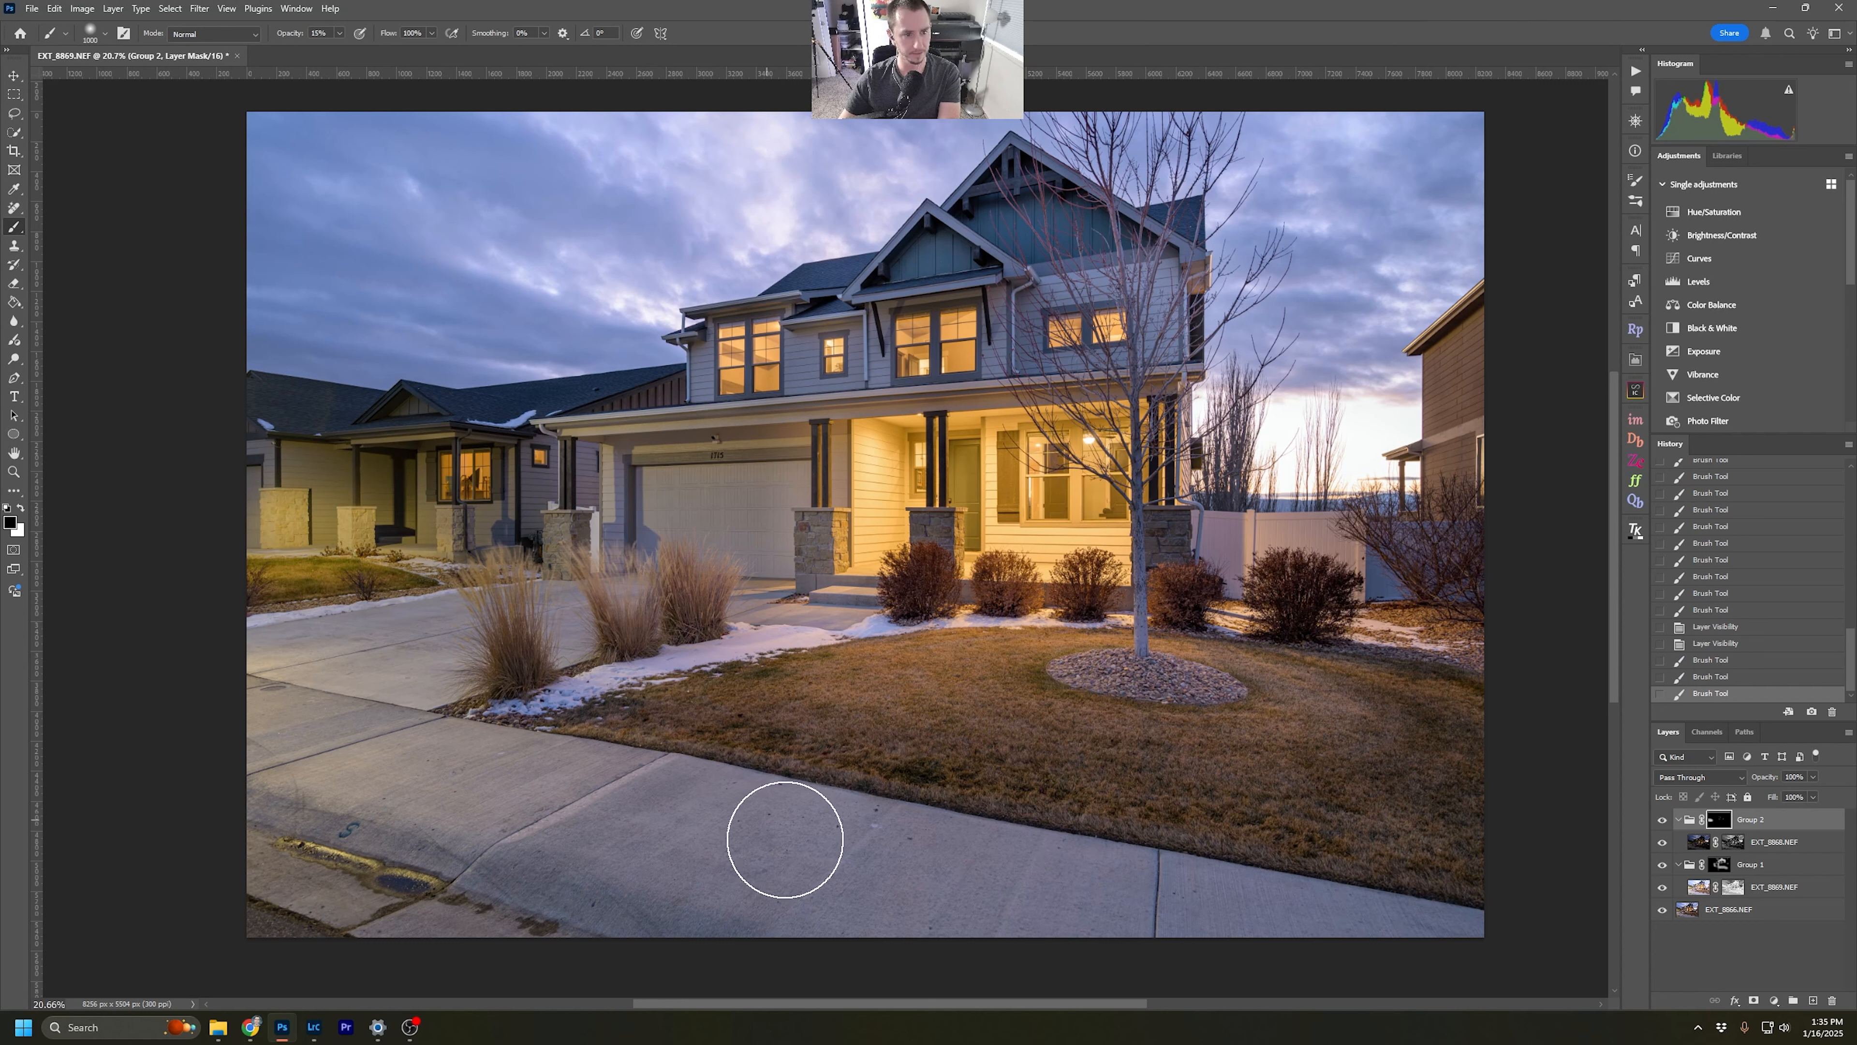
{"action": "left_click_drag", "start_coordinate": [387, 541], "coordinate": [382, 501]}
{"action": "left_click_drag", "start_coordinate": [337, 559], "coordinate": [271, 568]}
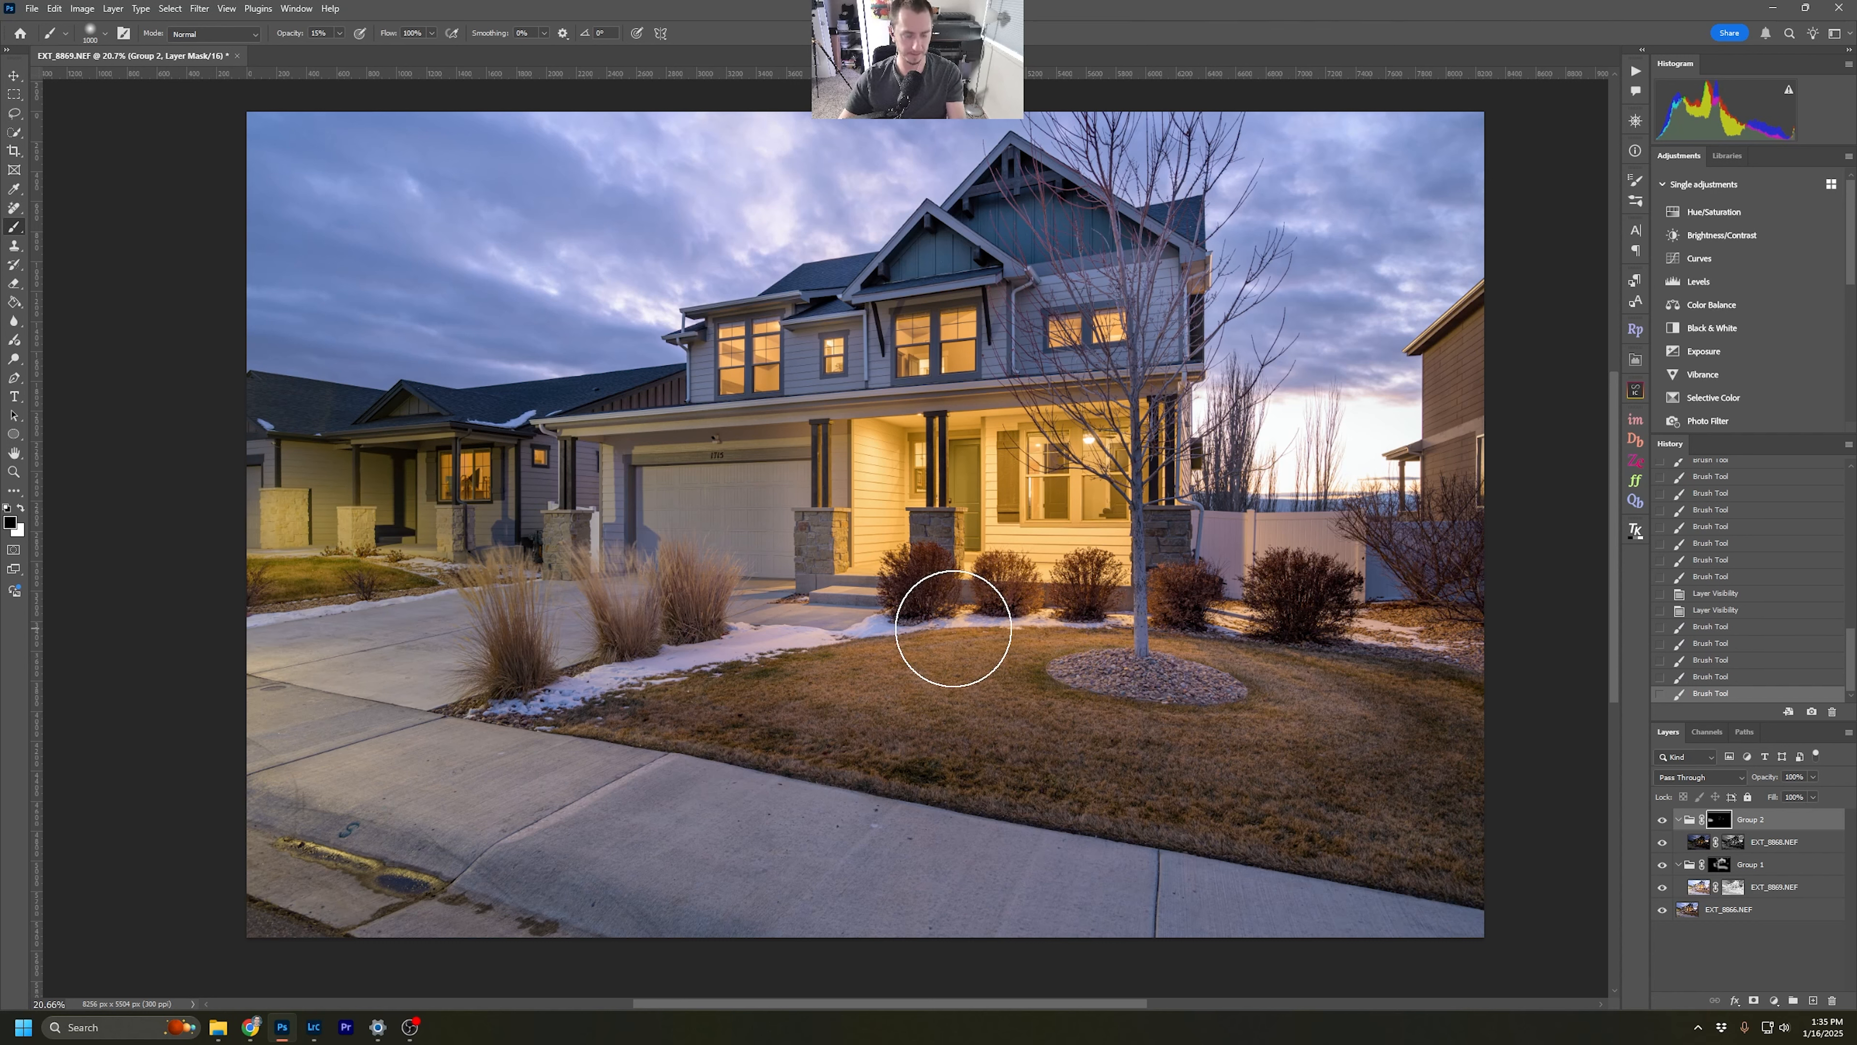
Paint white at 15% opacity on the Group 2 mask to darken the bright sunset sky between the house and the right-hand neighbor.
{"action": "key", "text": "x"}
{"action": "left_click", "coordinate": [1390, 421]}
{"action": "left_click", "coordinate": [1237, 420]}
{"action": "left_click", "coordinate": [1296, 454]}
{"action": "left_click", "coordinate": [1293, 458]}
{"action": "left_click", "coordinate": [1332, 470]}
{"action": "left_click", "coordinate": [1391, 479]}
{"action": "left_click", "coordinate": [1391, 469]}
{"action": "left_click", "coordinate": [1341, 468]}
{"action": "left_click", "coordinate": [1222, 430]}
{"action": "left_click", "coordinate": [1407, 463]}
{"action": "left_click", "coordinate": [1373, 445]}
{"action": "left_click", "coordinate": [1391, 425]}
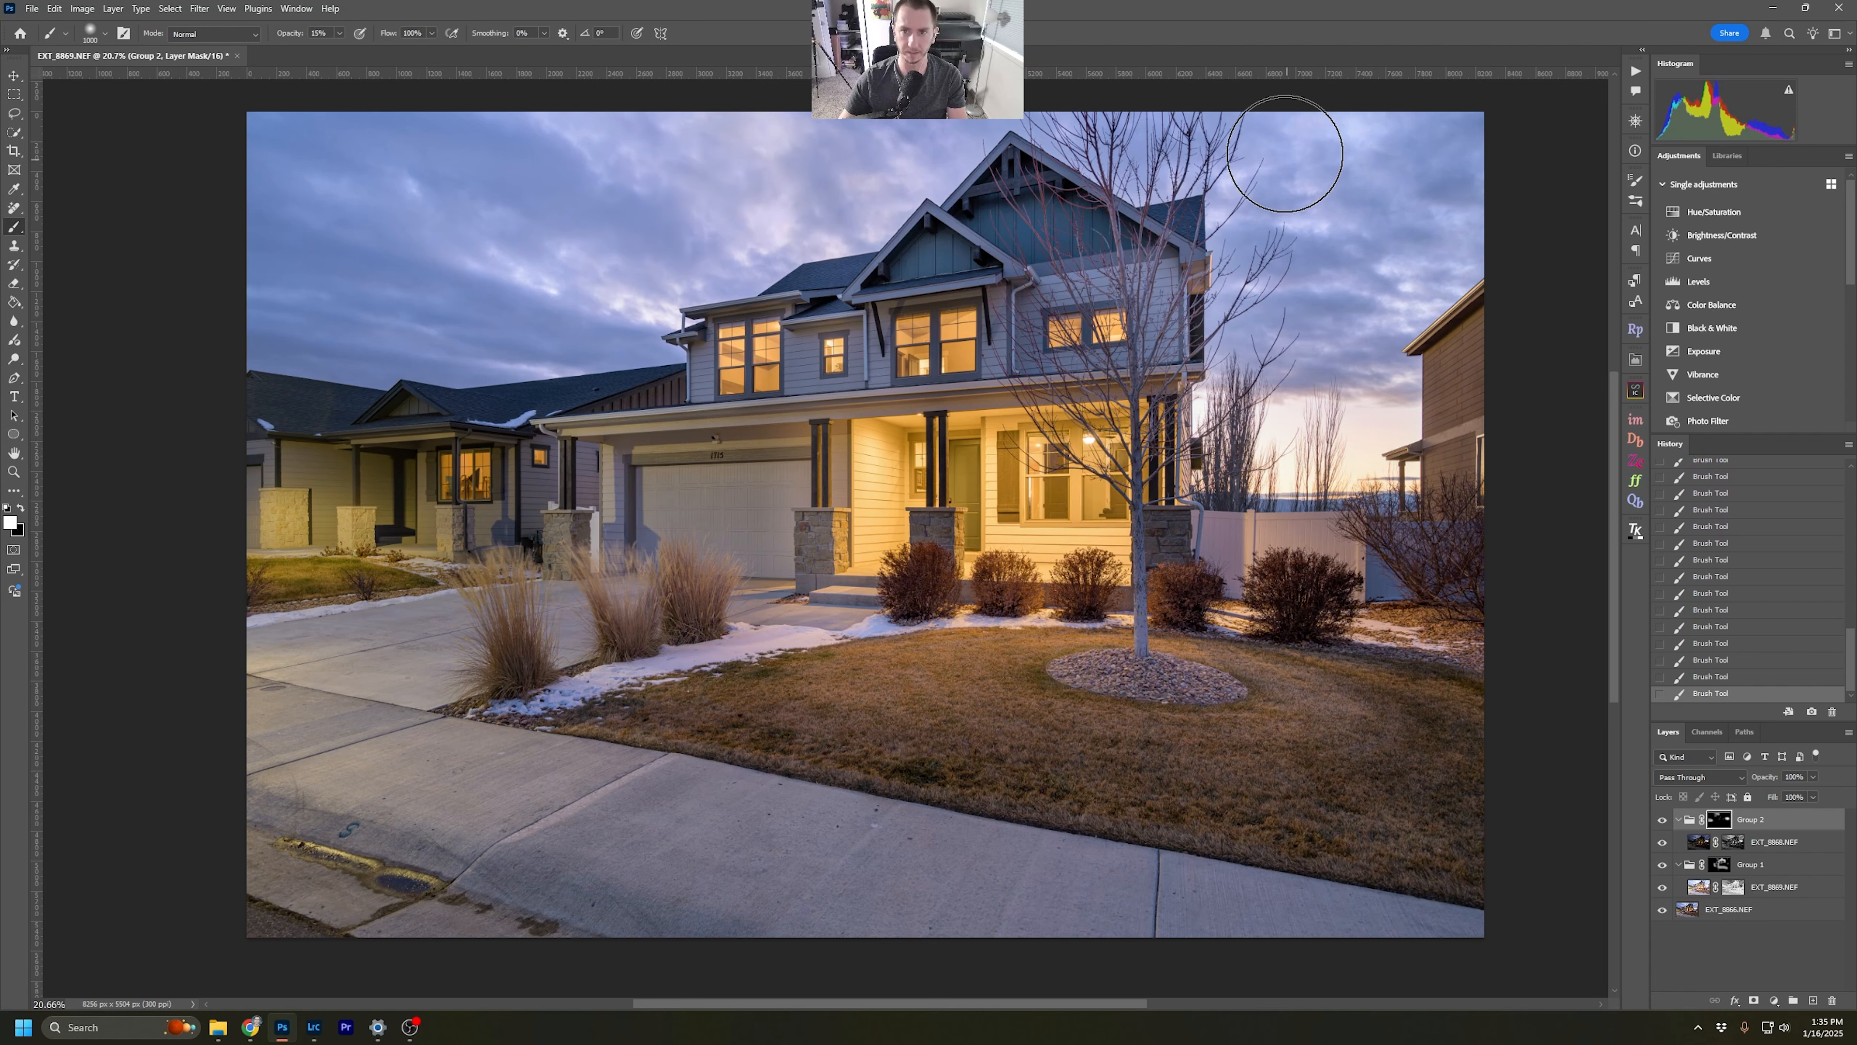
Adjust the brush size to 800 pixels for further painting on the Group 2 mask.
{"action": "key", "text": "bracketleft"}
{"action": "key", "text": "bracketleft"}
{"action": "key", "text": "bracketleft"}
{"action": "key", "text": "bracketleft"}
{"action": "key", "text": "bracketleft"}
{"action": "key", "text": "bracketleft"}
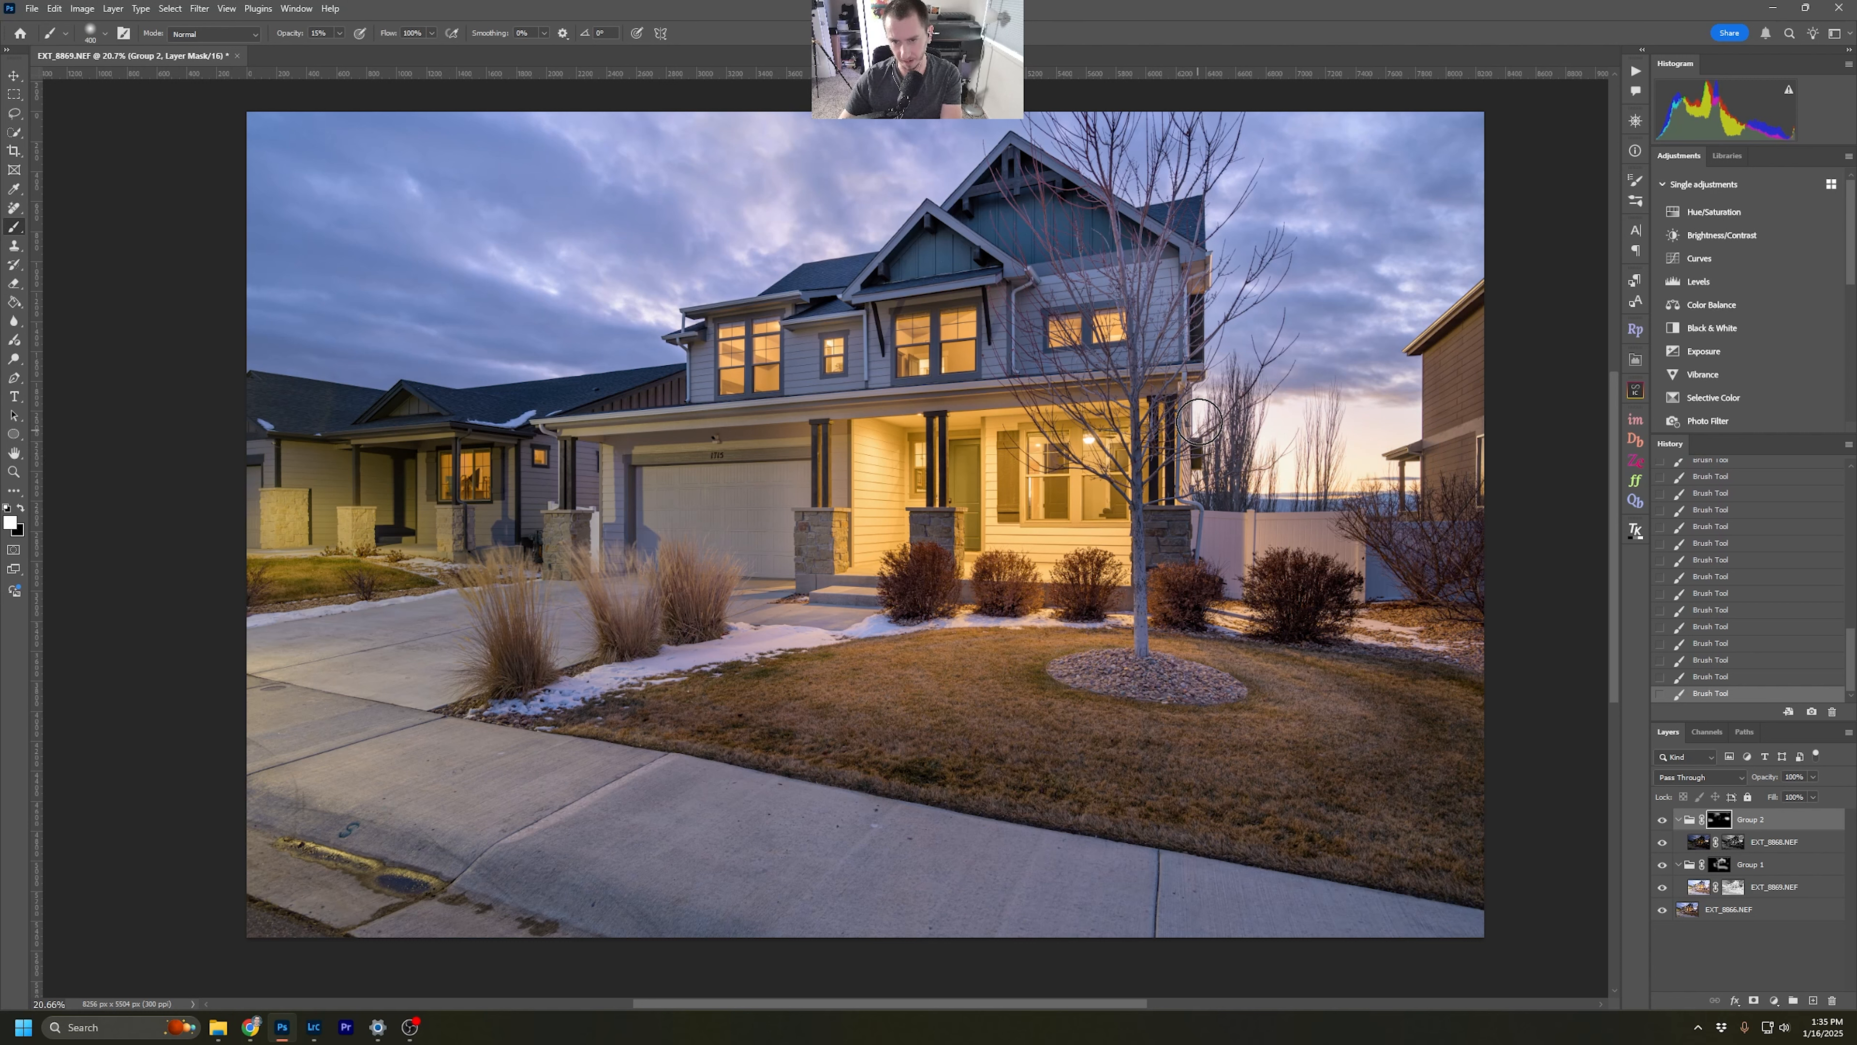
{"action": "key", "text": "bracketright"}
{"action": "key", "text": "bracketright"}
{"action": "key", "text": "bracketright"}
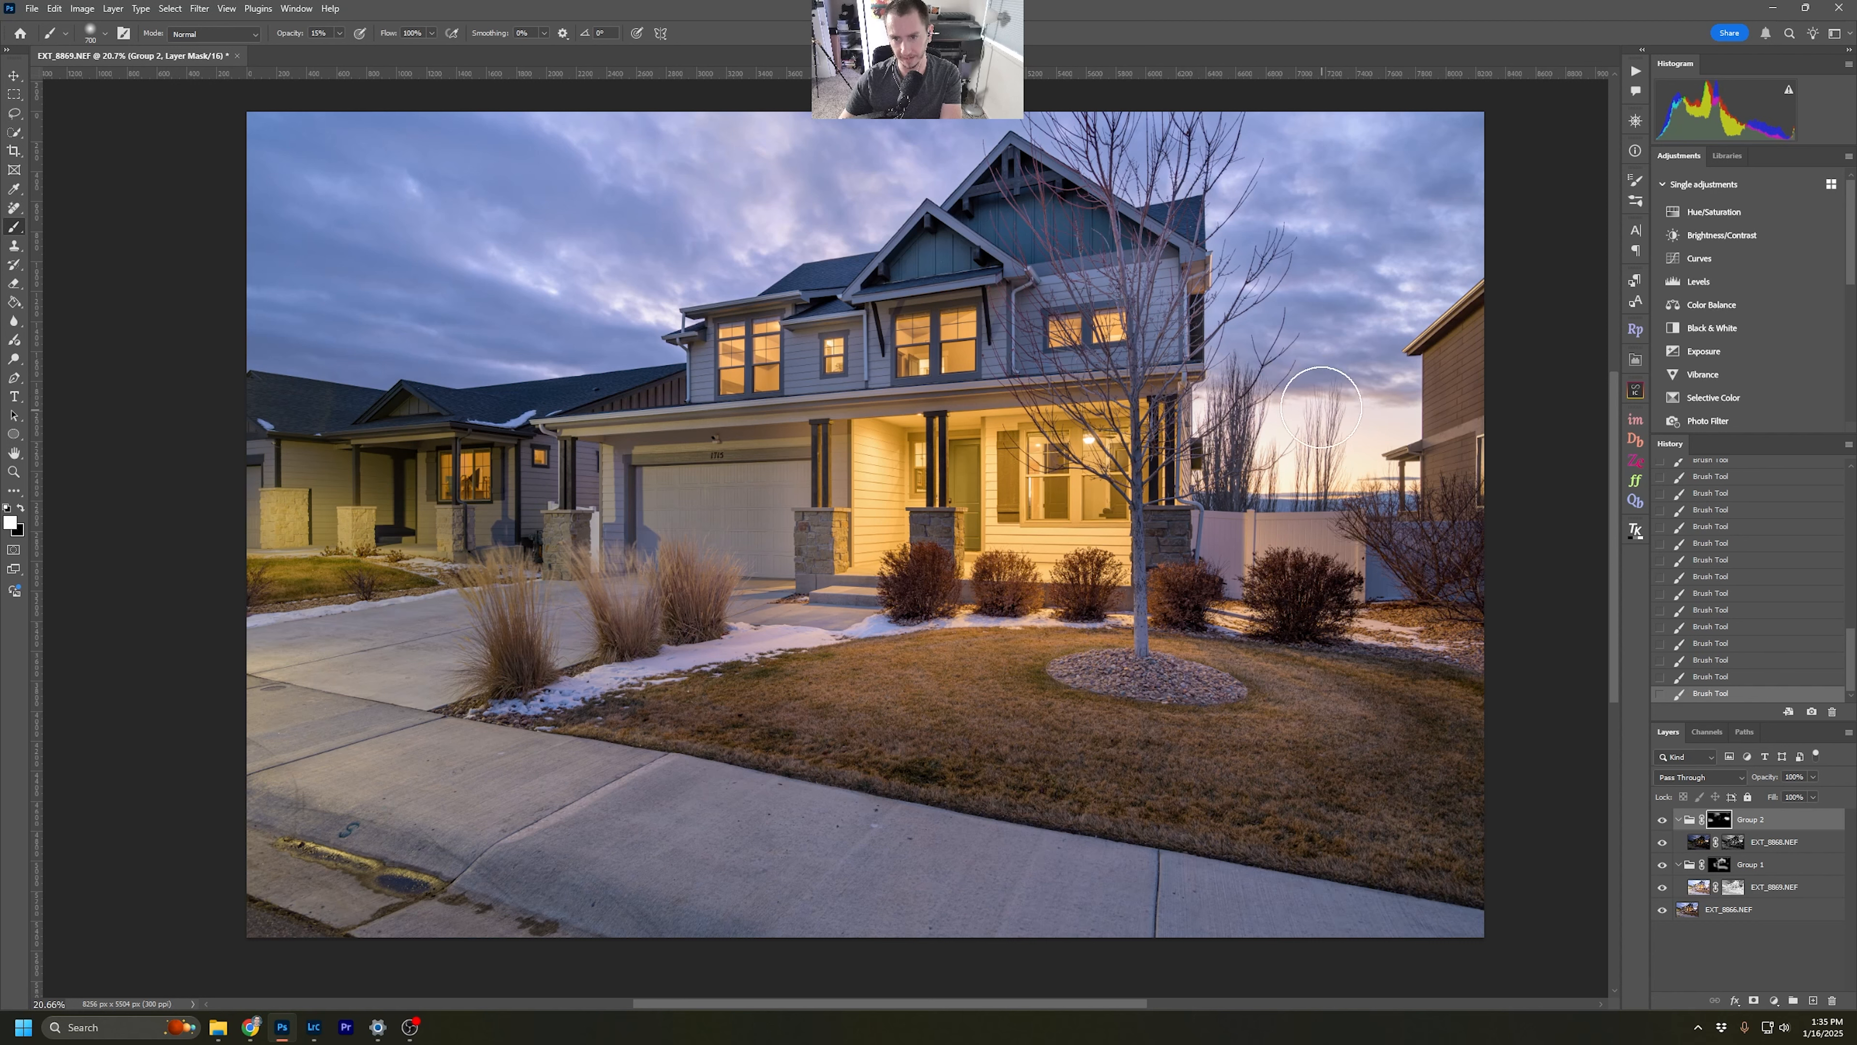
{"action": "key", "text": "bracketright"}
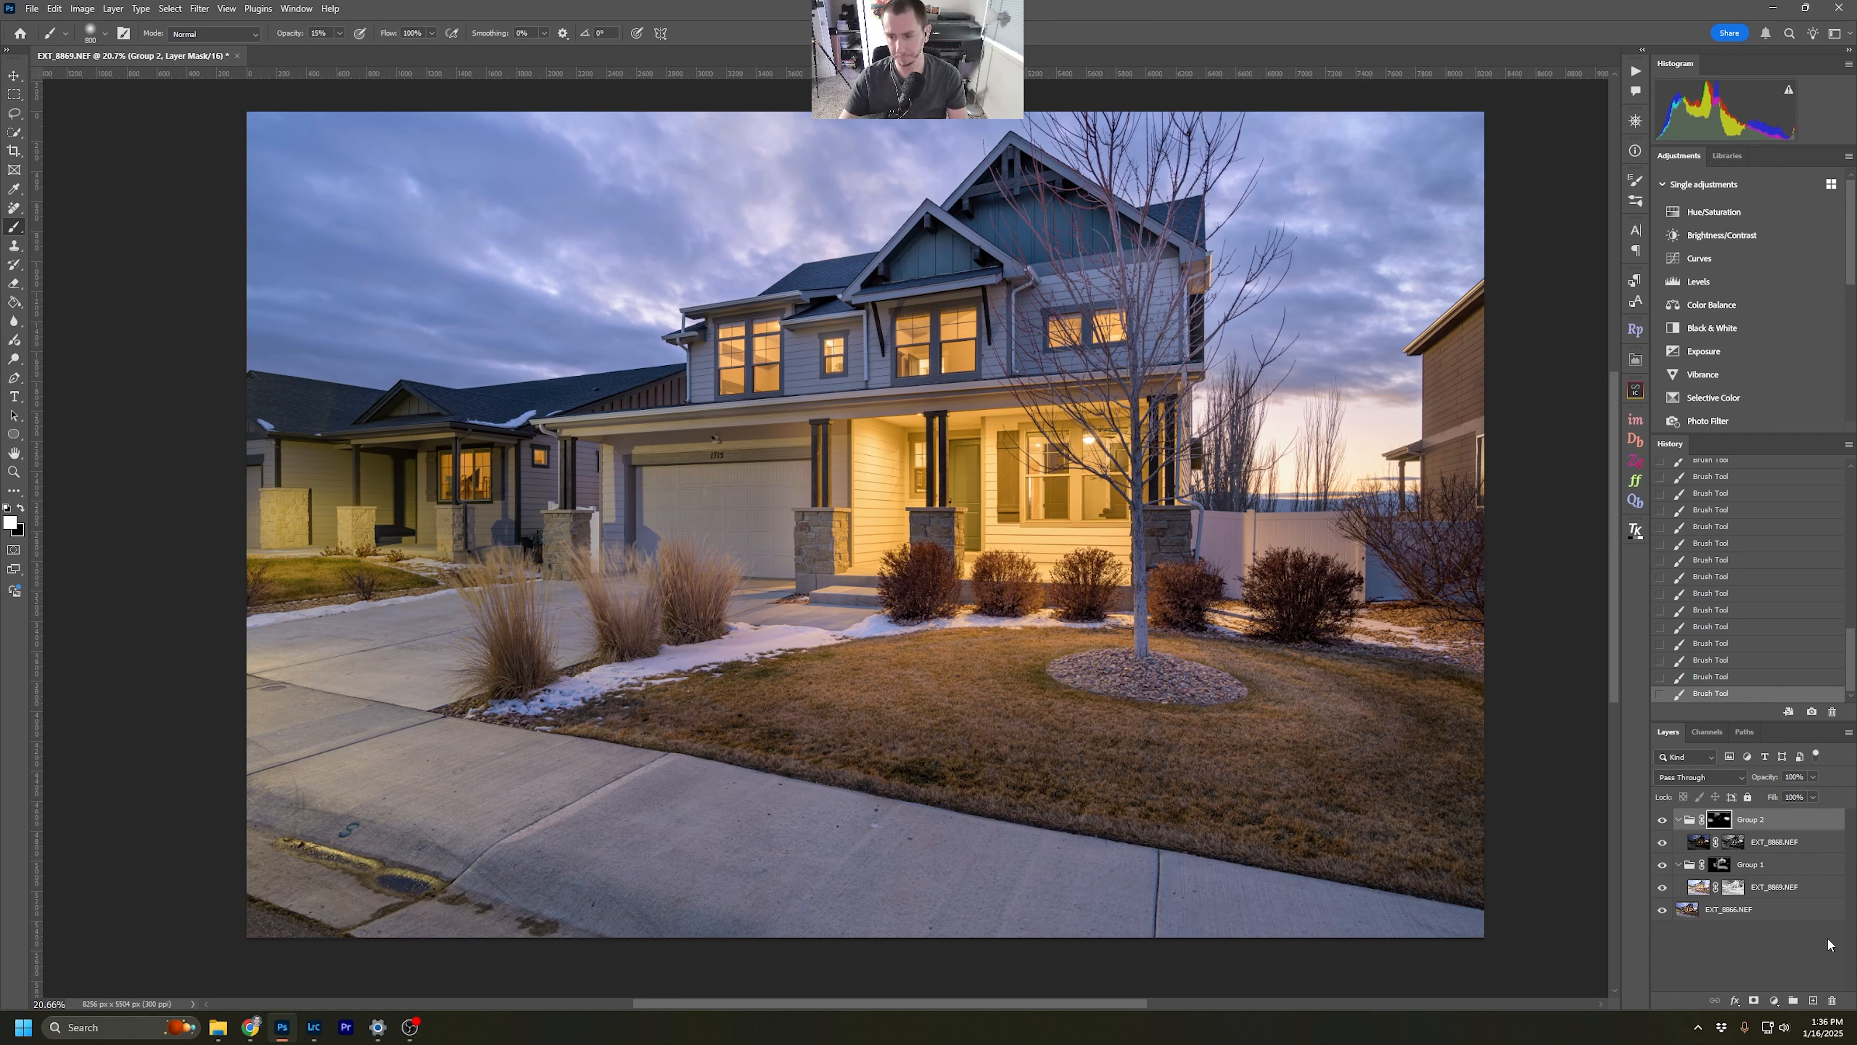
Compare the house and sunset sky with Group 2 hidden and shown.
{"action": "left_click", "coordinate": [1663, 820]}
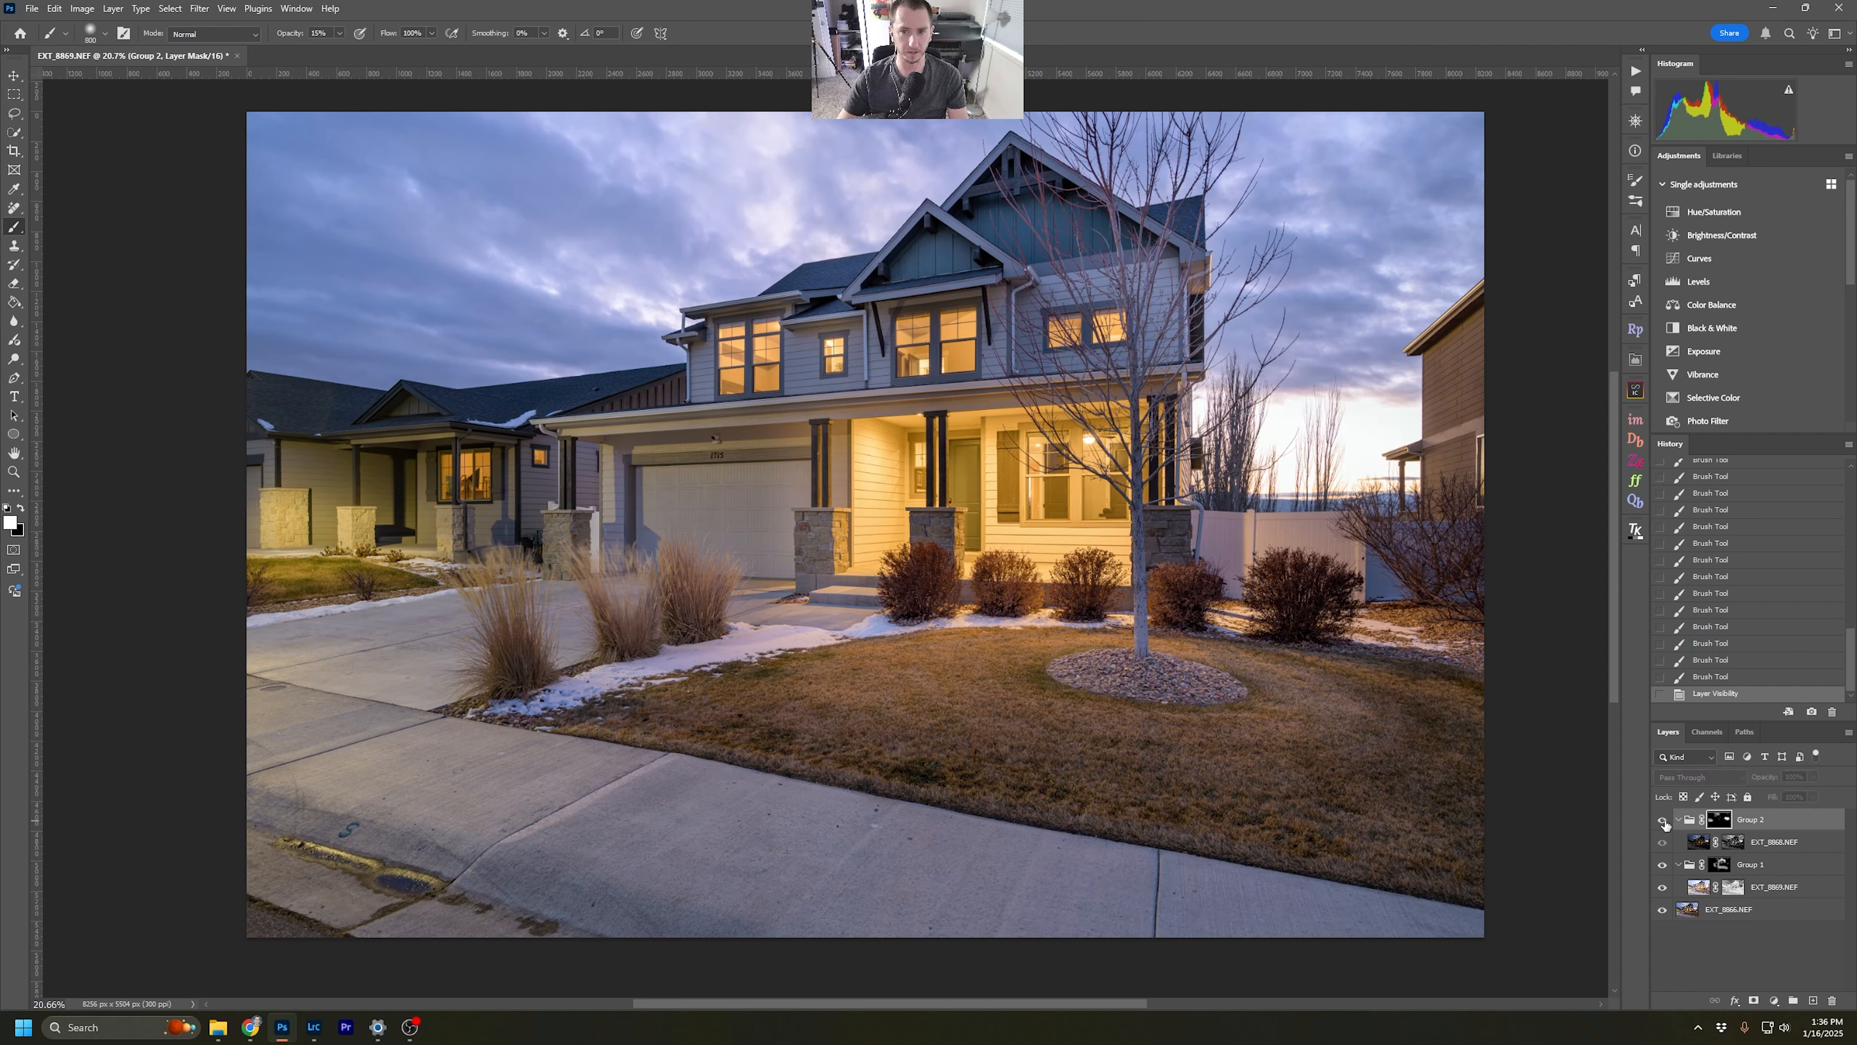
{"action": "left_click", "coordinate": [1664, 823]}
{"action": "left_click", "coordinate": [1664, 821]}
{"action": "left_click", "coordinate": [1664, 821]}
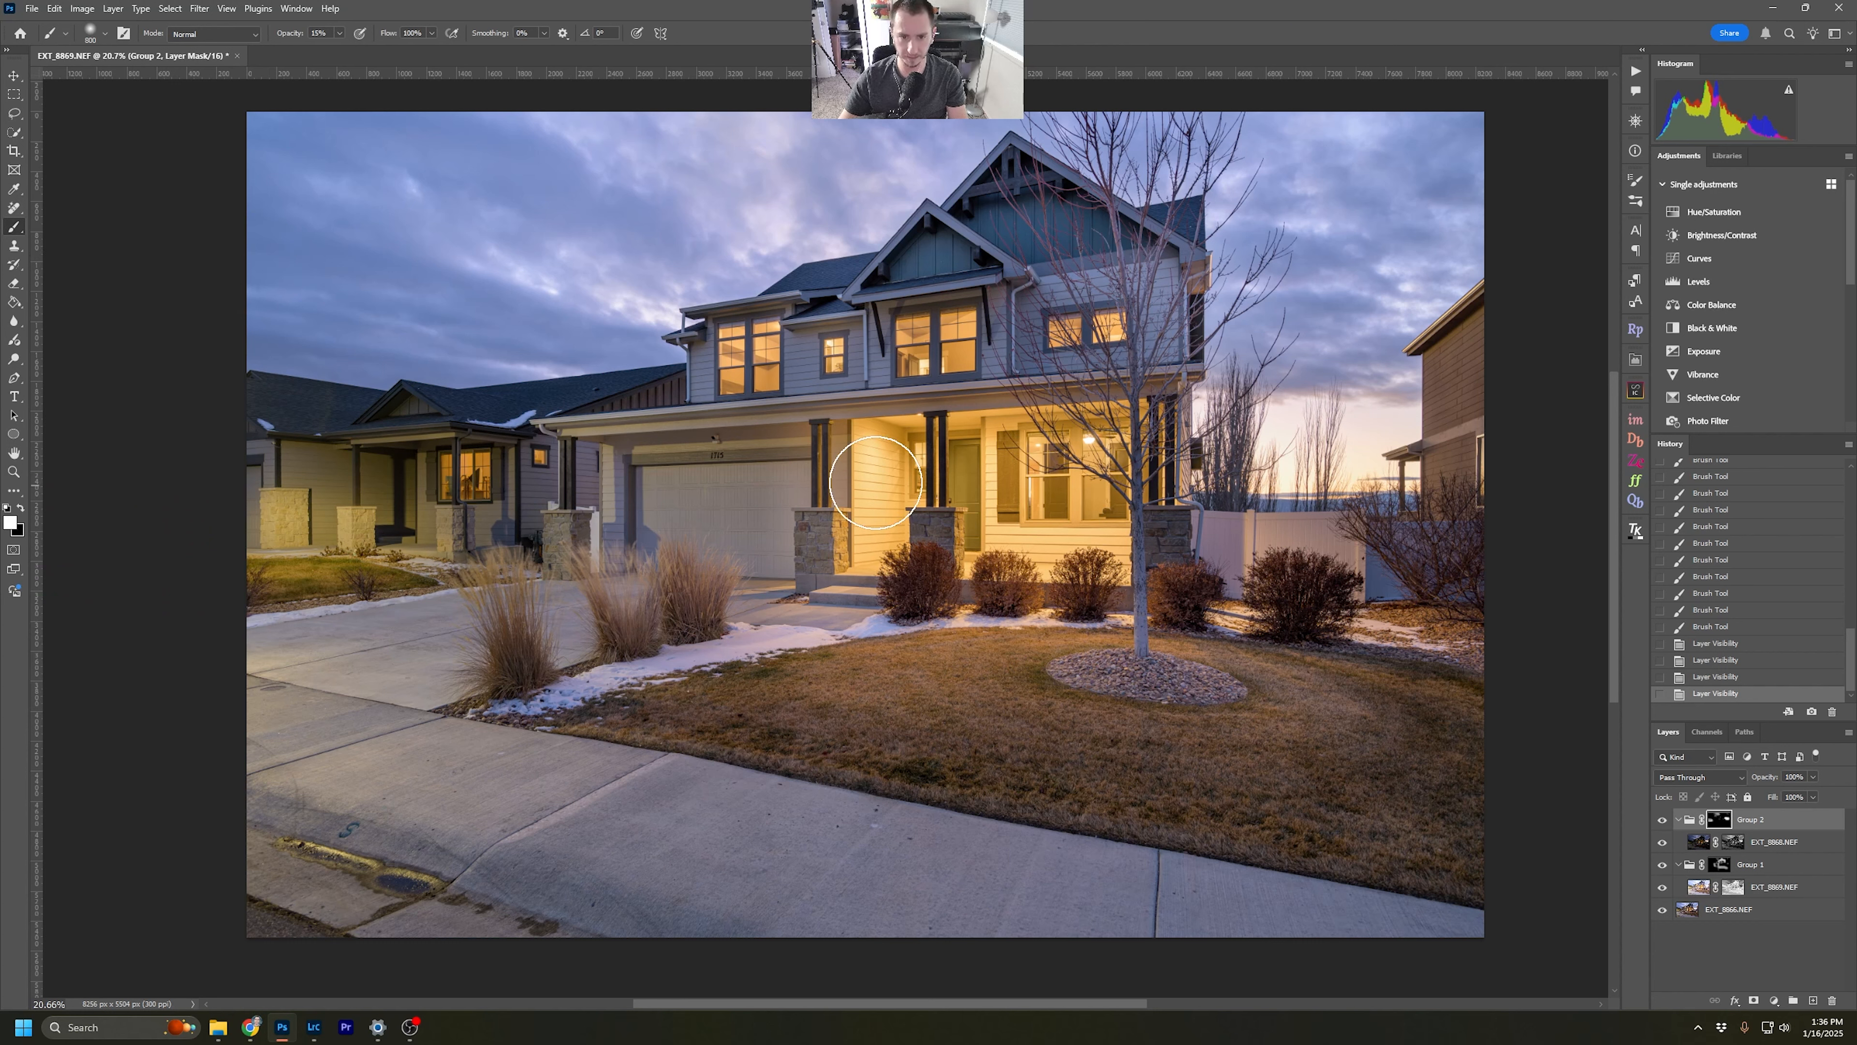
Paint white on the Group 2 mask over the lit porch and the upstairs windows, and compare with the group hidden.
{"action": "left_click_drag", "start_coordinate": [877, 461], "coordinate": [882, 486]}
{"action": "mouse_move", "coordinate": [1016, 518]}
{"action": "left_mouse_down"}
{"action": "mouse_move", "coordinate": [1068, 512]}
{"action": "mouse_move", "coordinate": [1006, 550]}
{"action": "left_mouse_up"}
{"action": "left_click_drag", "start_coordinate": [1125, 330], "coordinate": [986, 344]}
{"action": "left_click", "coordinate": [1661, 821]}
{"action": "left_click", "coordinate": [1662, 822]}
{"action": "left_click", "coordinate": [1662, 823]}
{"action": "left_click", "coordinate": [1662, 822]}
{"action": "left_click", "coordinate": [1662, 823]}
{"action": "left_click", "coordinate": [1662, 822]}
{"action": "left_click", "coordinate": [1662, 822]}
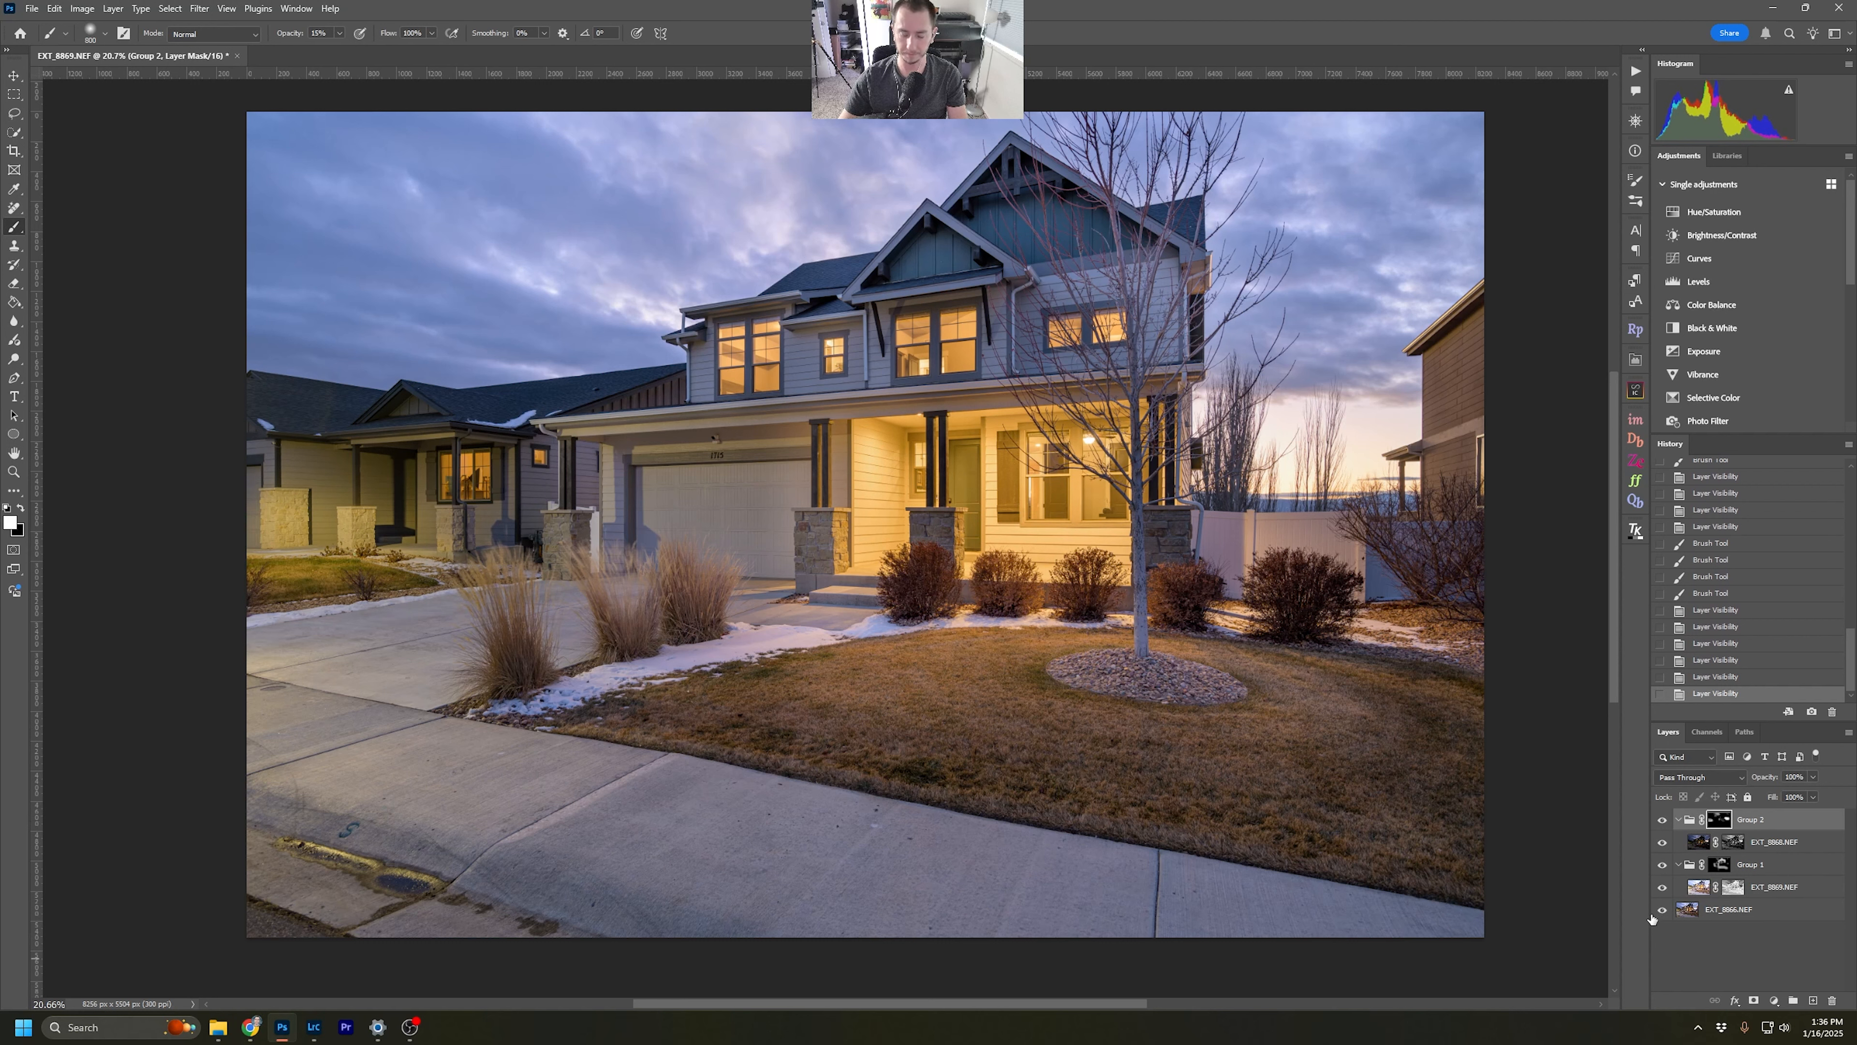
Flatten the image and generate a Midtones 1 luminosity mask with InstaMask.
{"action": "left_click", "coordinate": [1762, 969]}
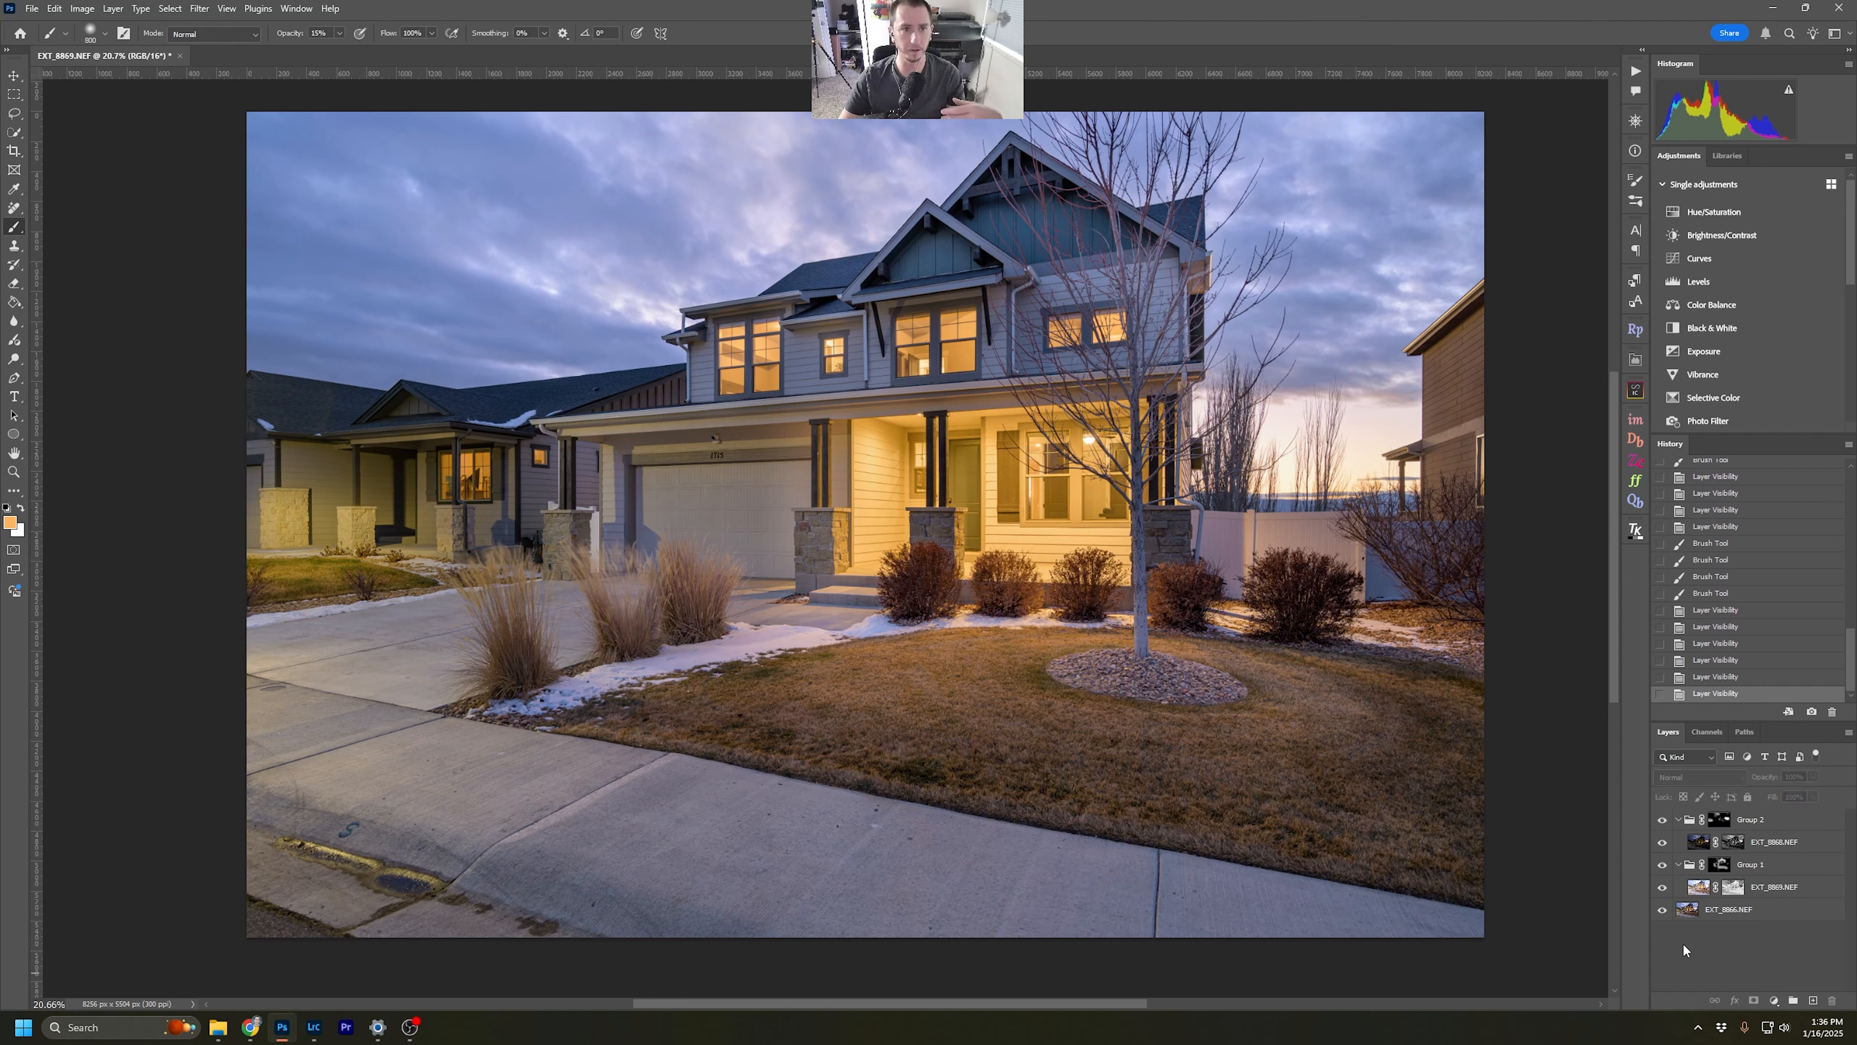
{"action": "key", "text": "ctrl+shift+e"}
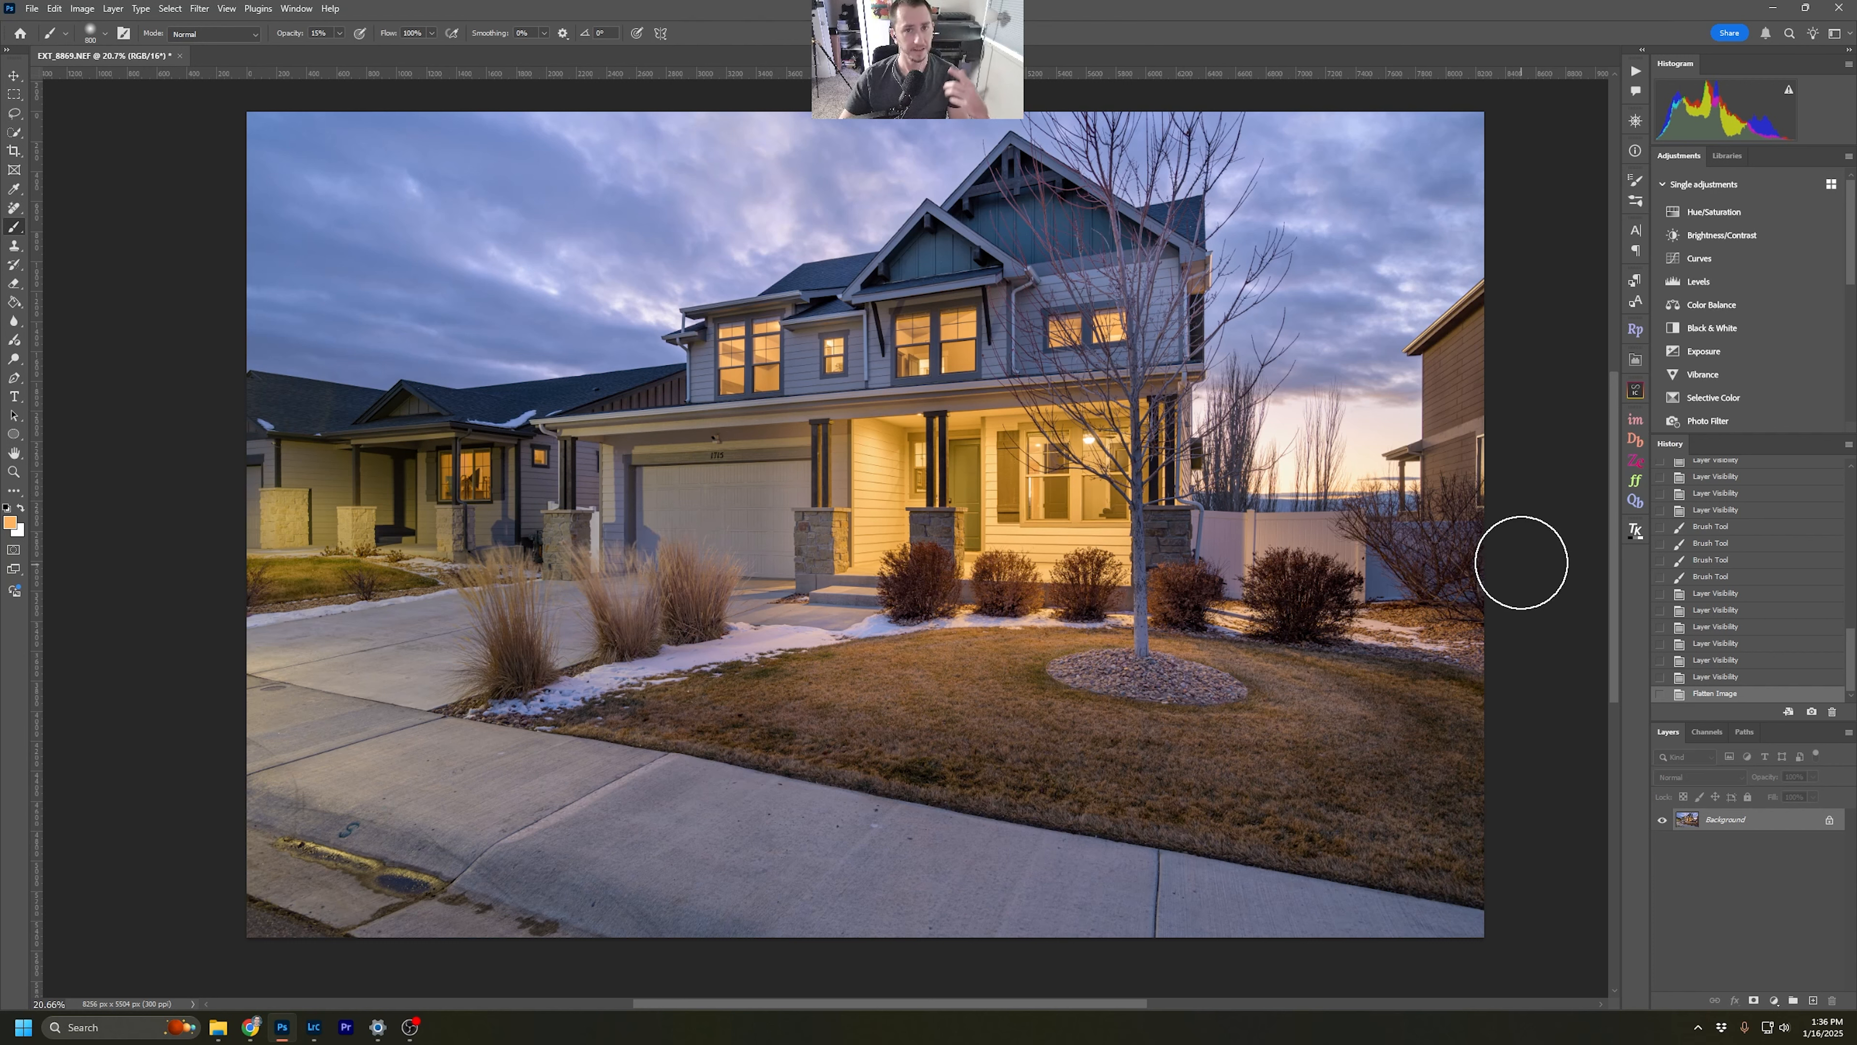
{"action": "left_click", "coordinate": [1636, 421]}
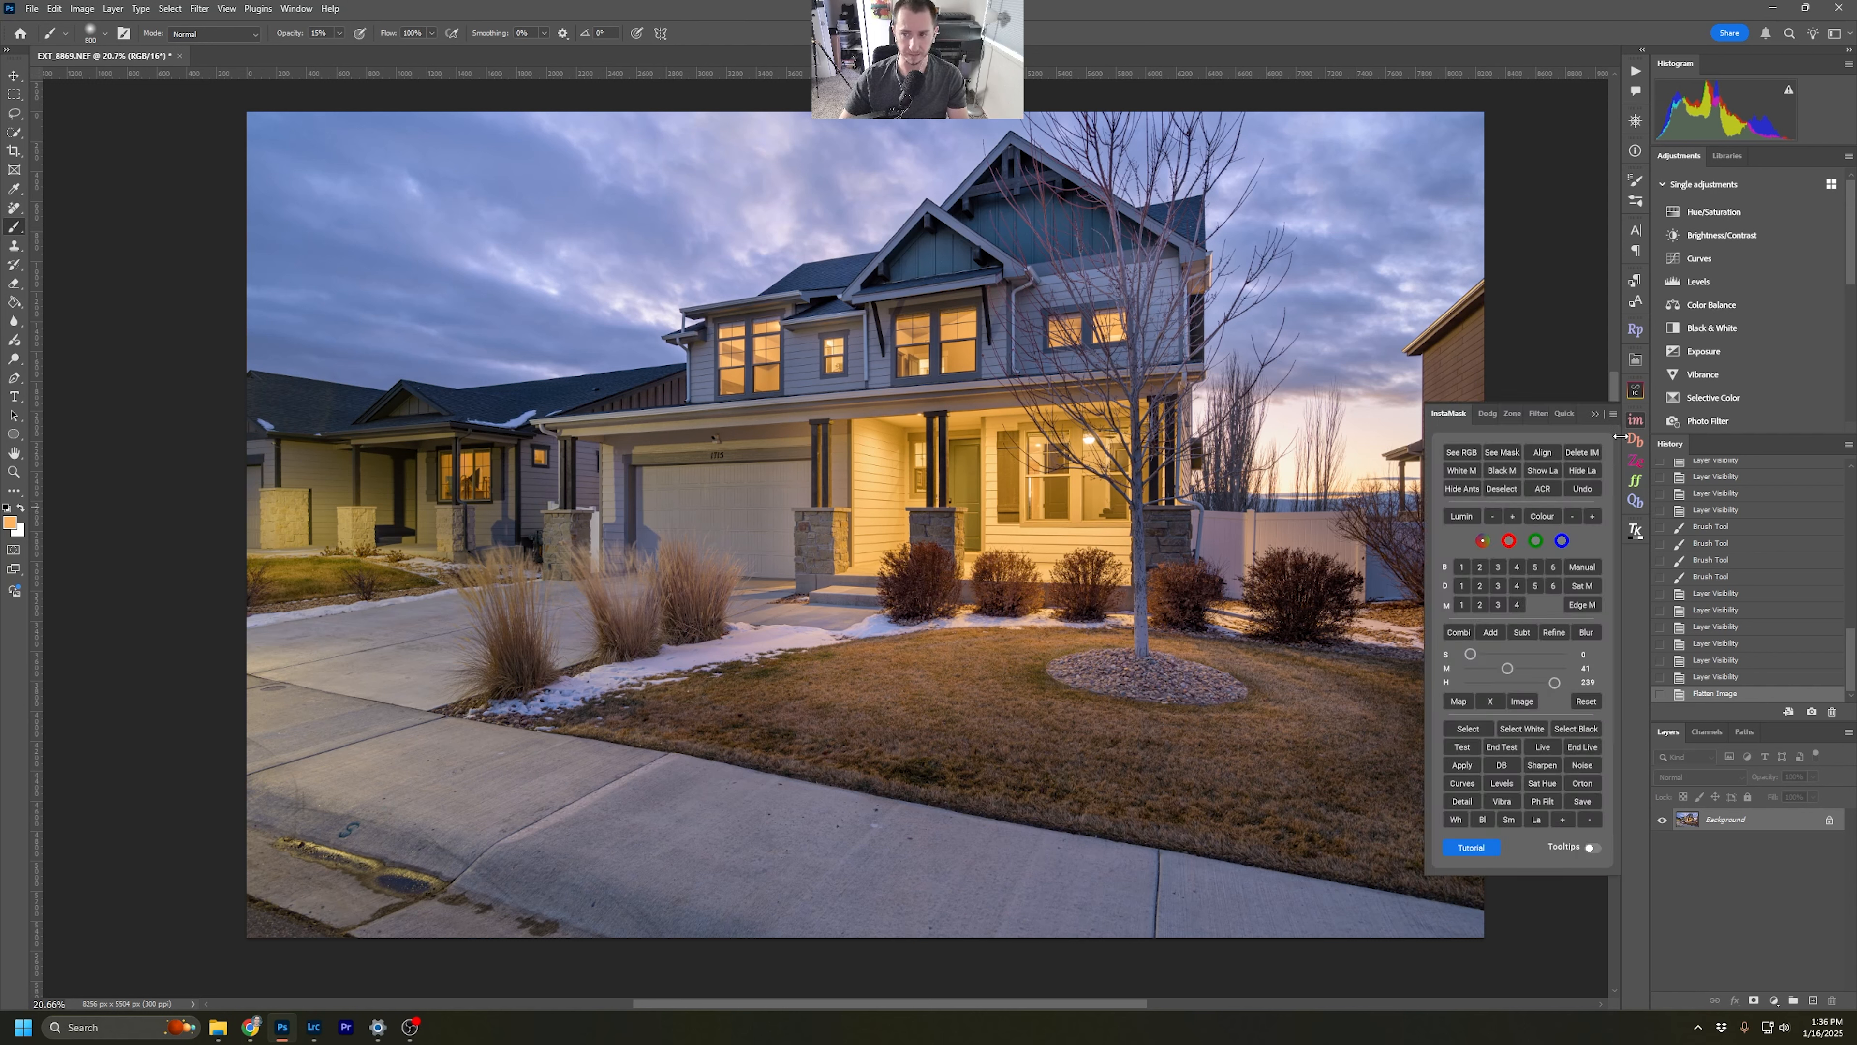
{"action": "left_click", "coordinate": [1463, 605]}
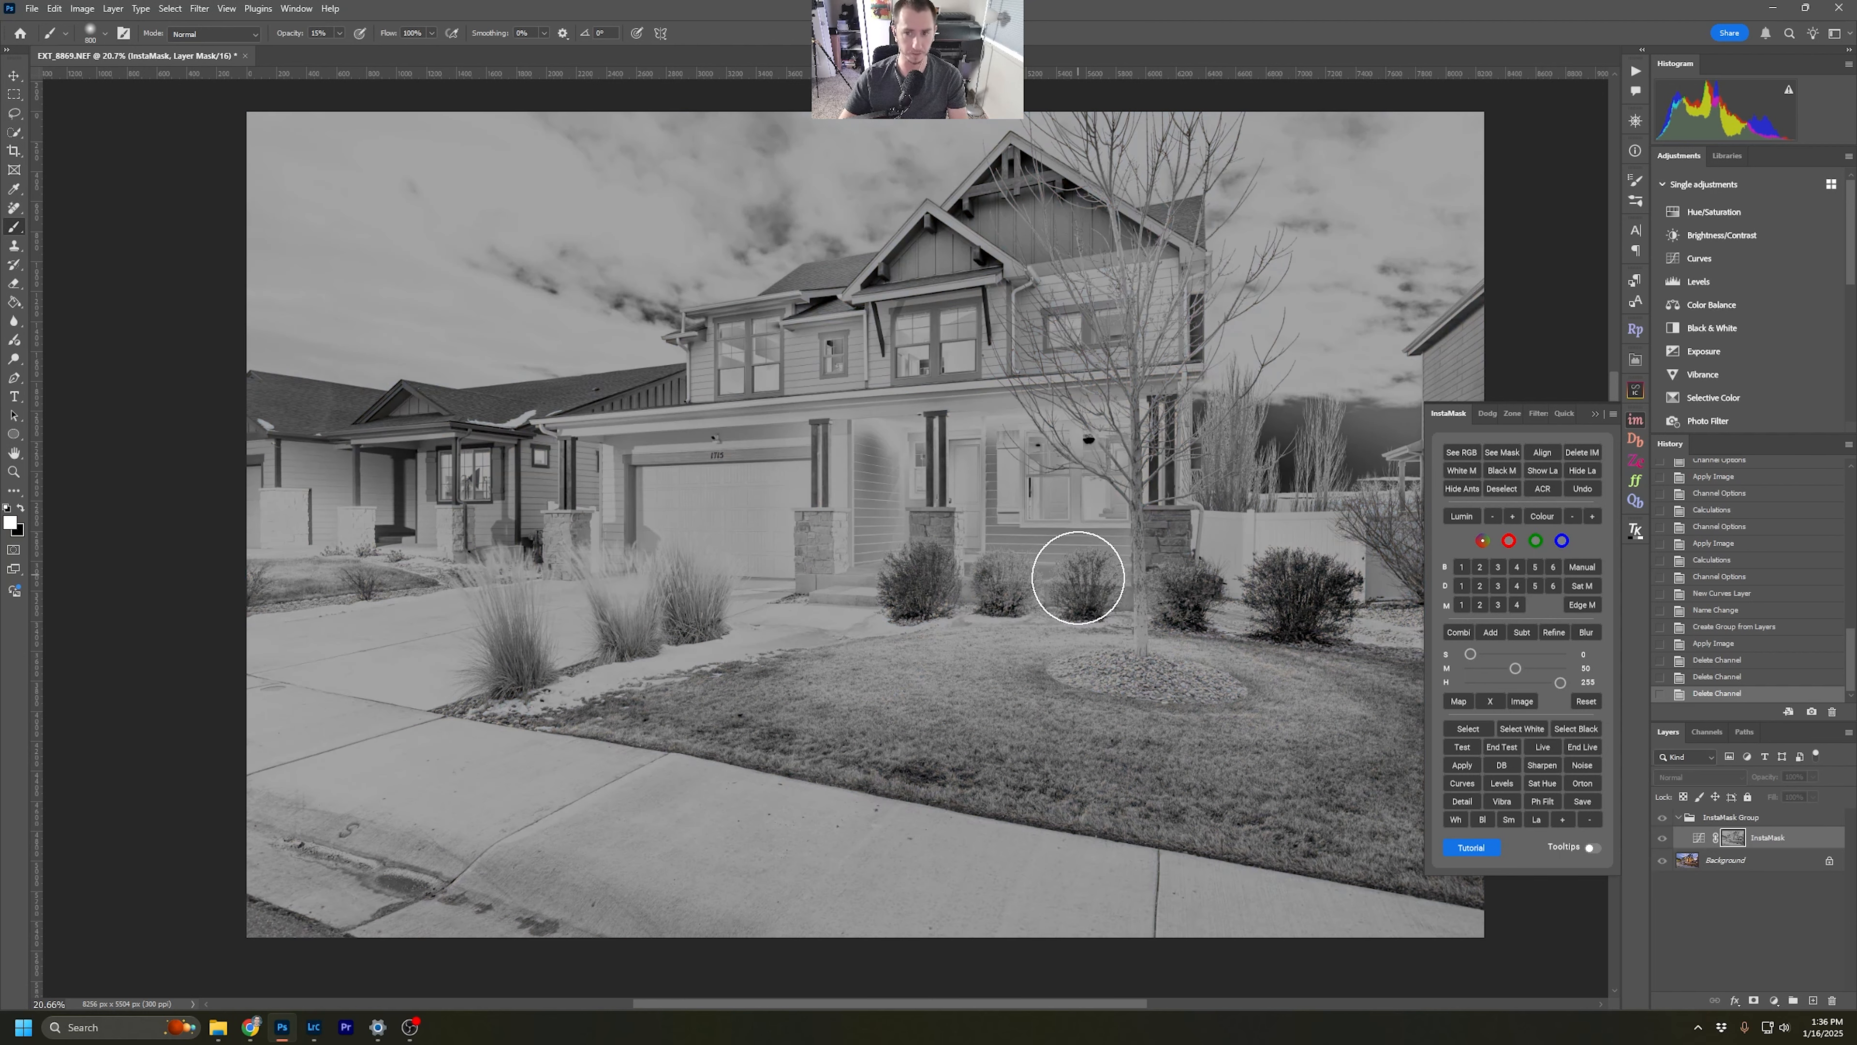
{"action": "left_click", "coordinate": [1596, 413]}
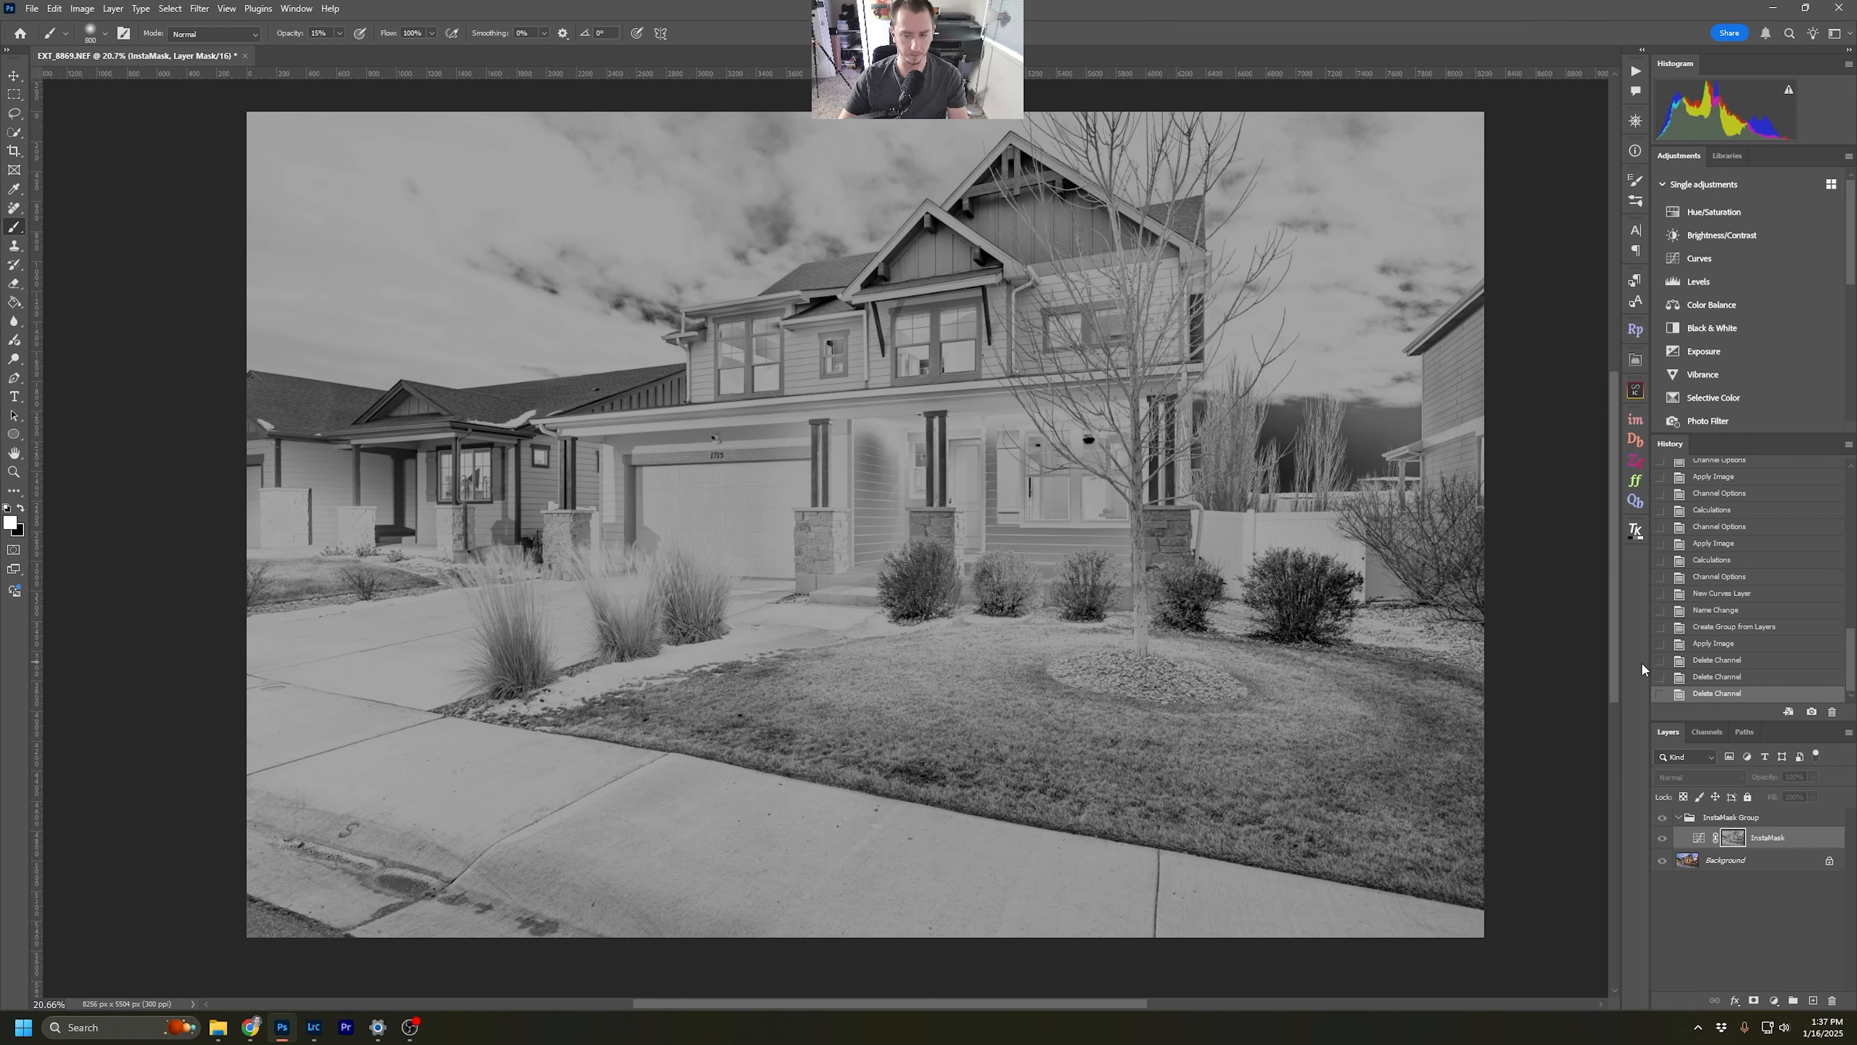
Apply the InstaMask midtones mask to a new Curves adjustment layer.
{"action": "left_click", "coordinate": [1697, 837]}
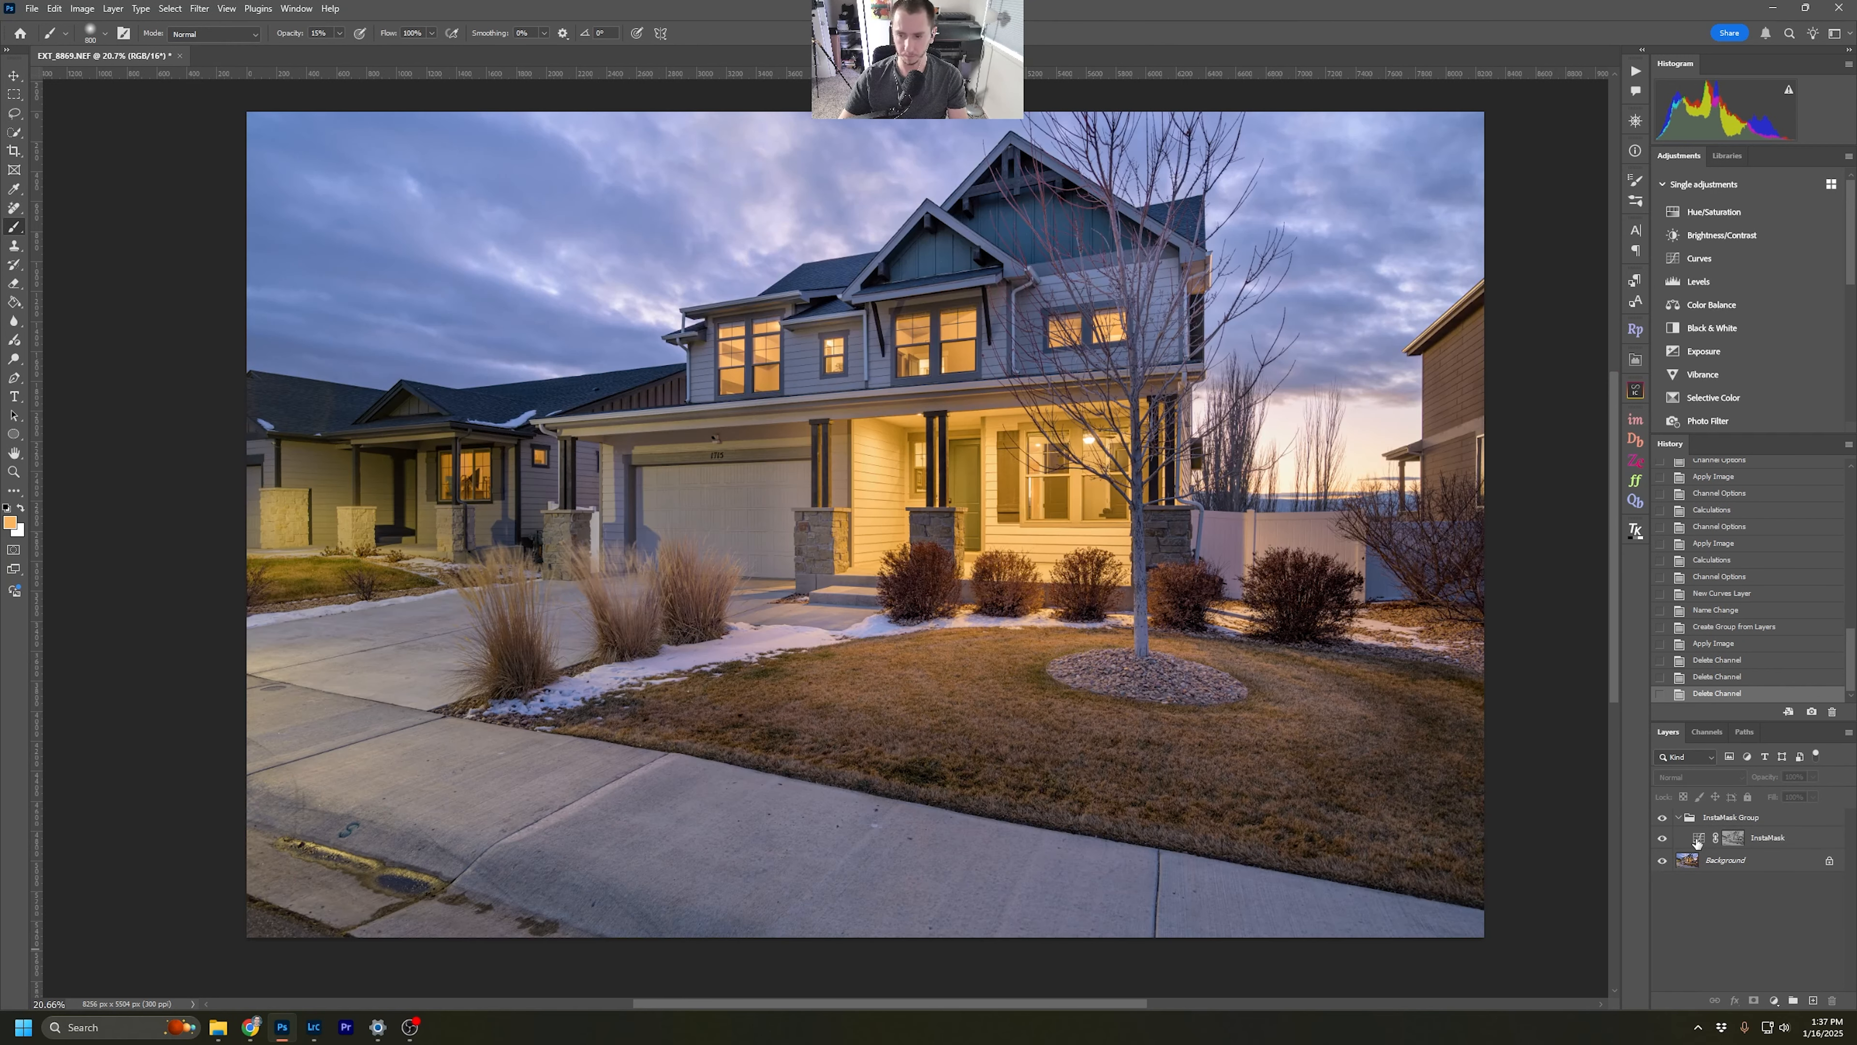
{"action": "left_click", "coordinate": [1733, 837]}
{"action": "left_click", "coordinate": [1636, 422]}
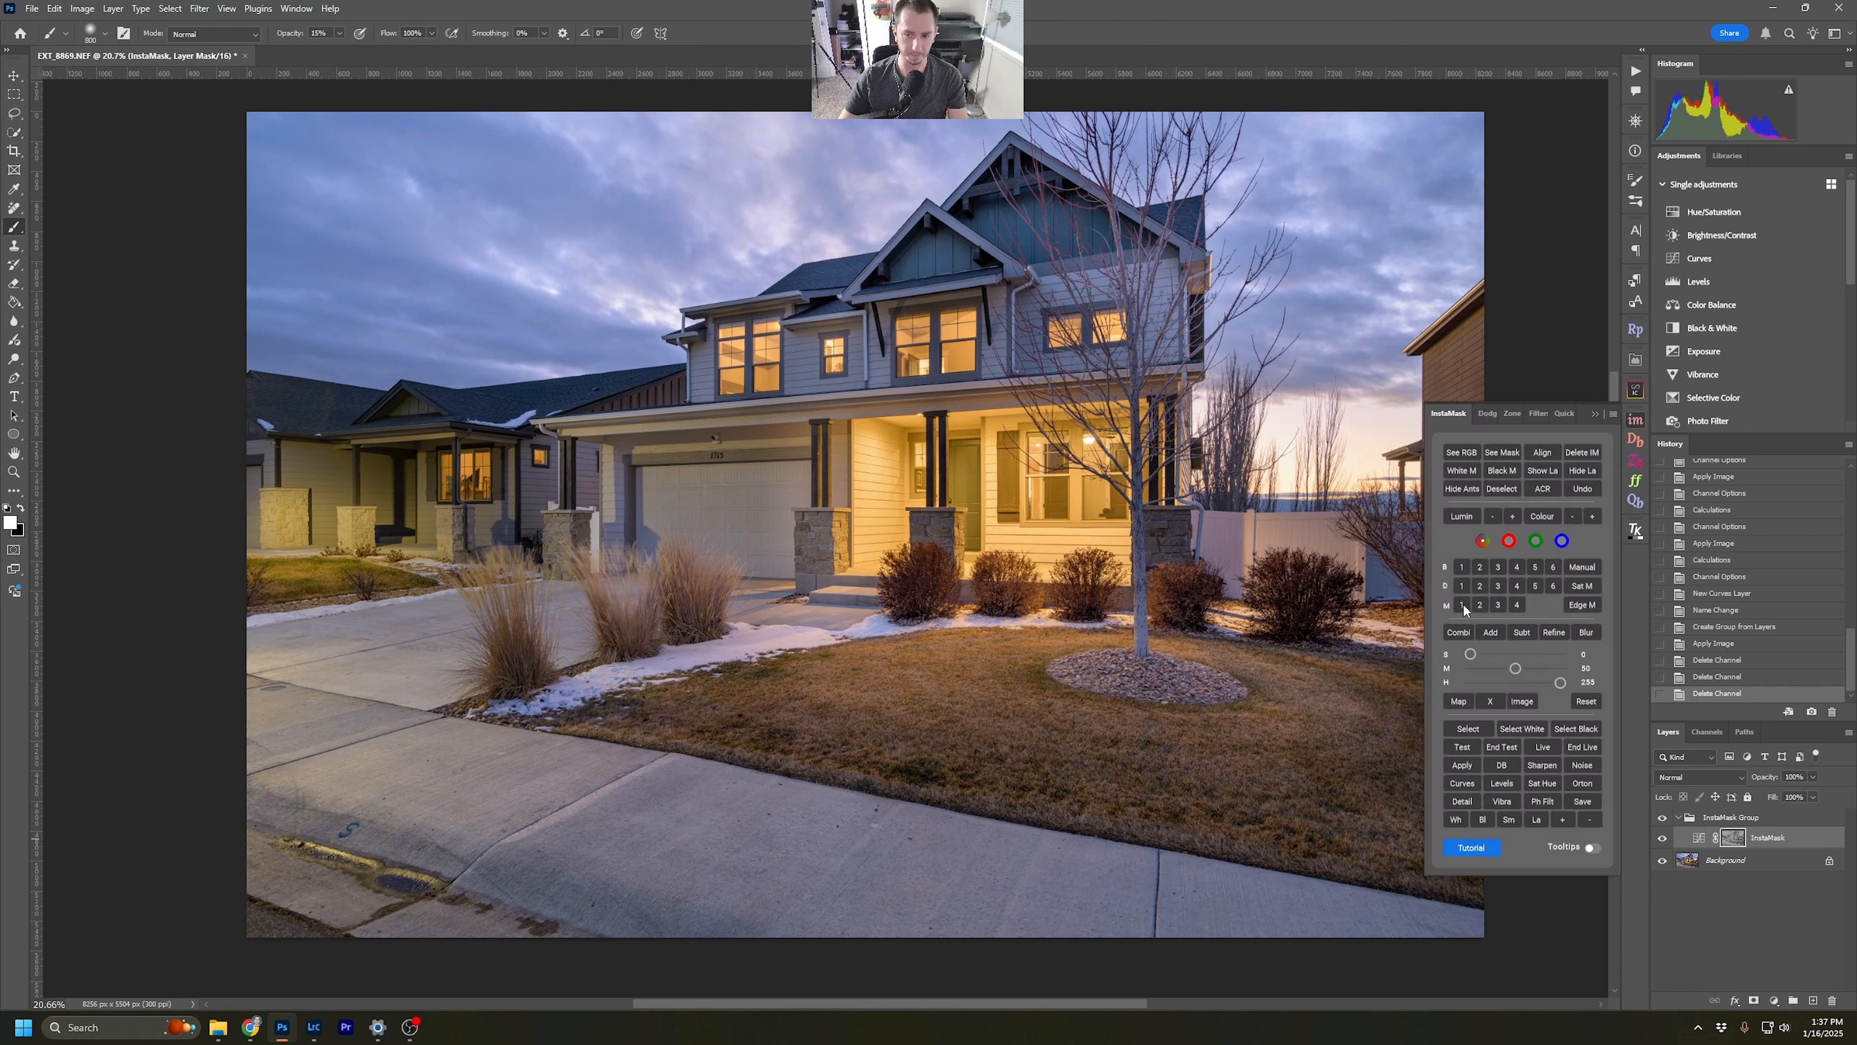
{"action": "left_click", "coordinate": [1463, 782]}
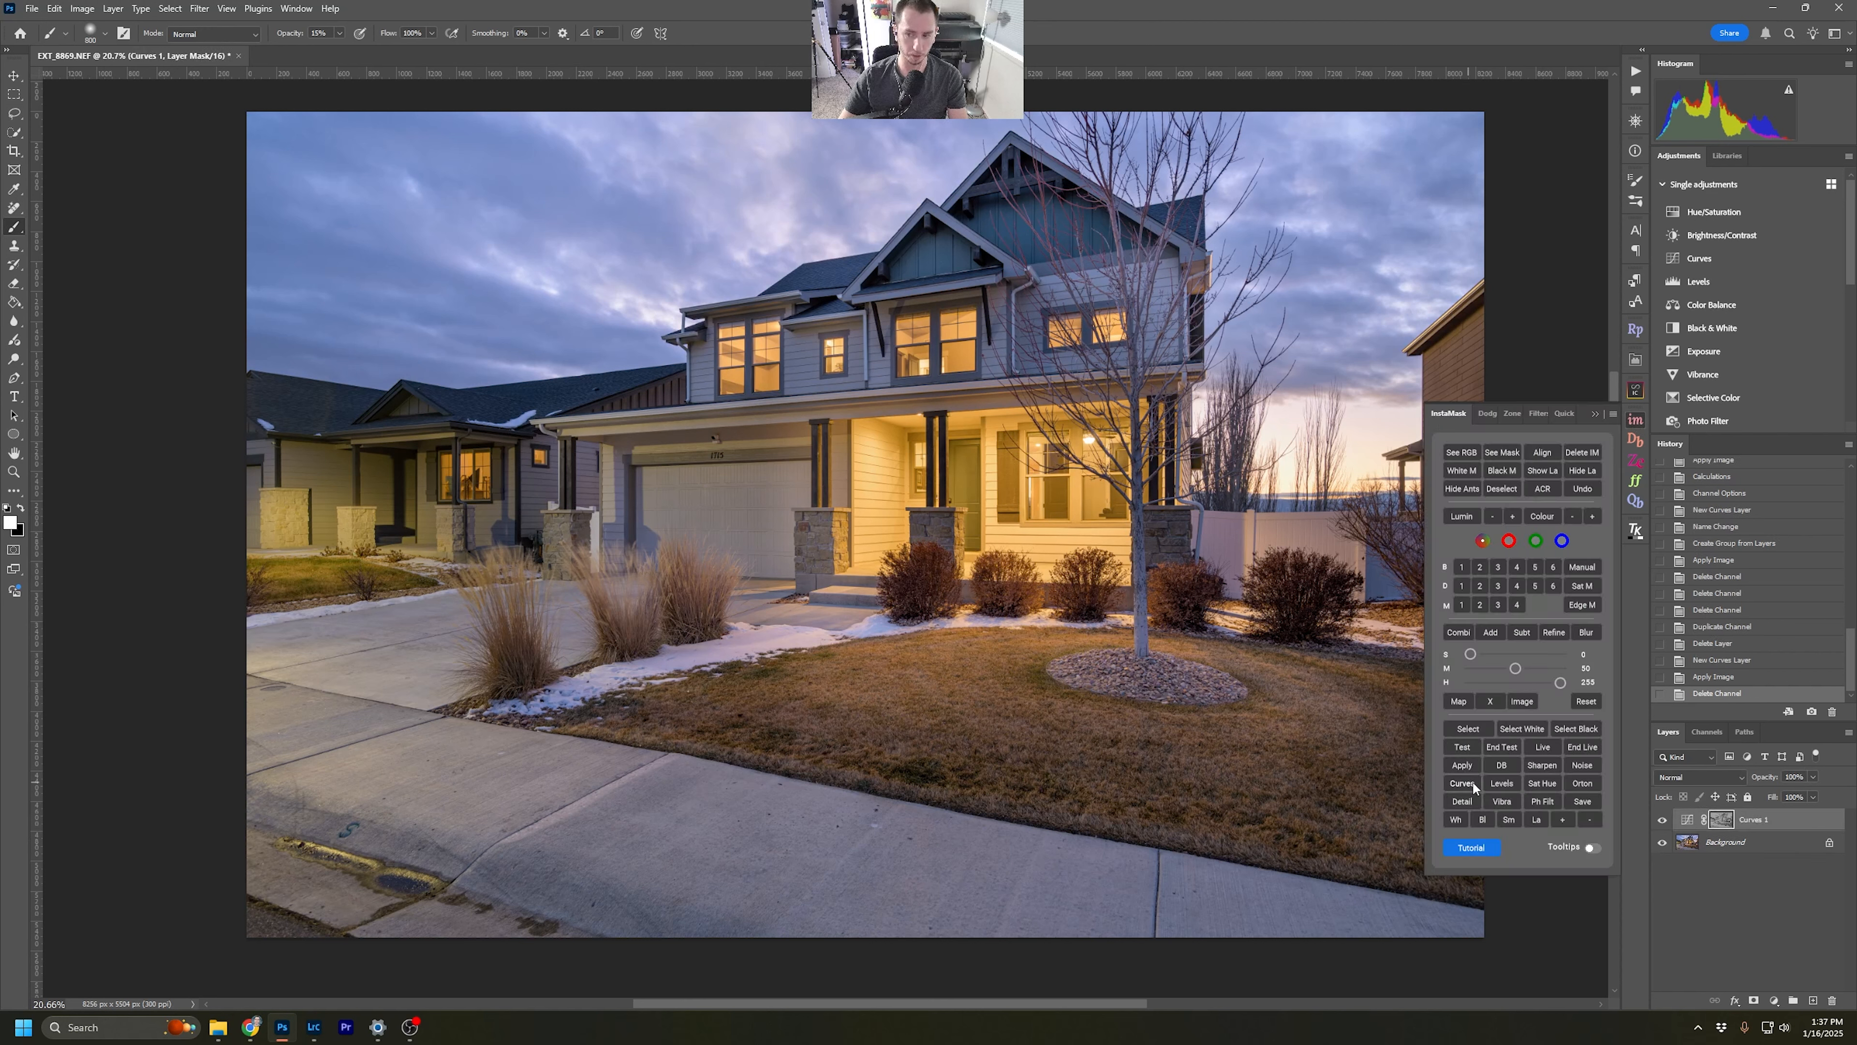
{"action": "left_click", "coordinate": [1596, 413]}
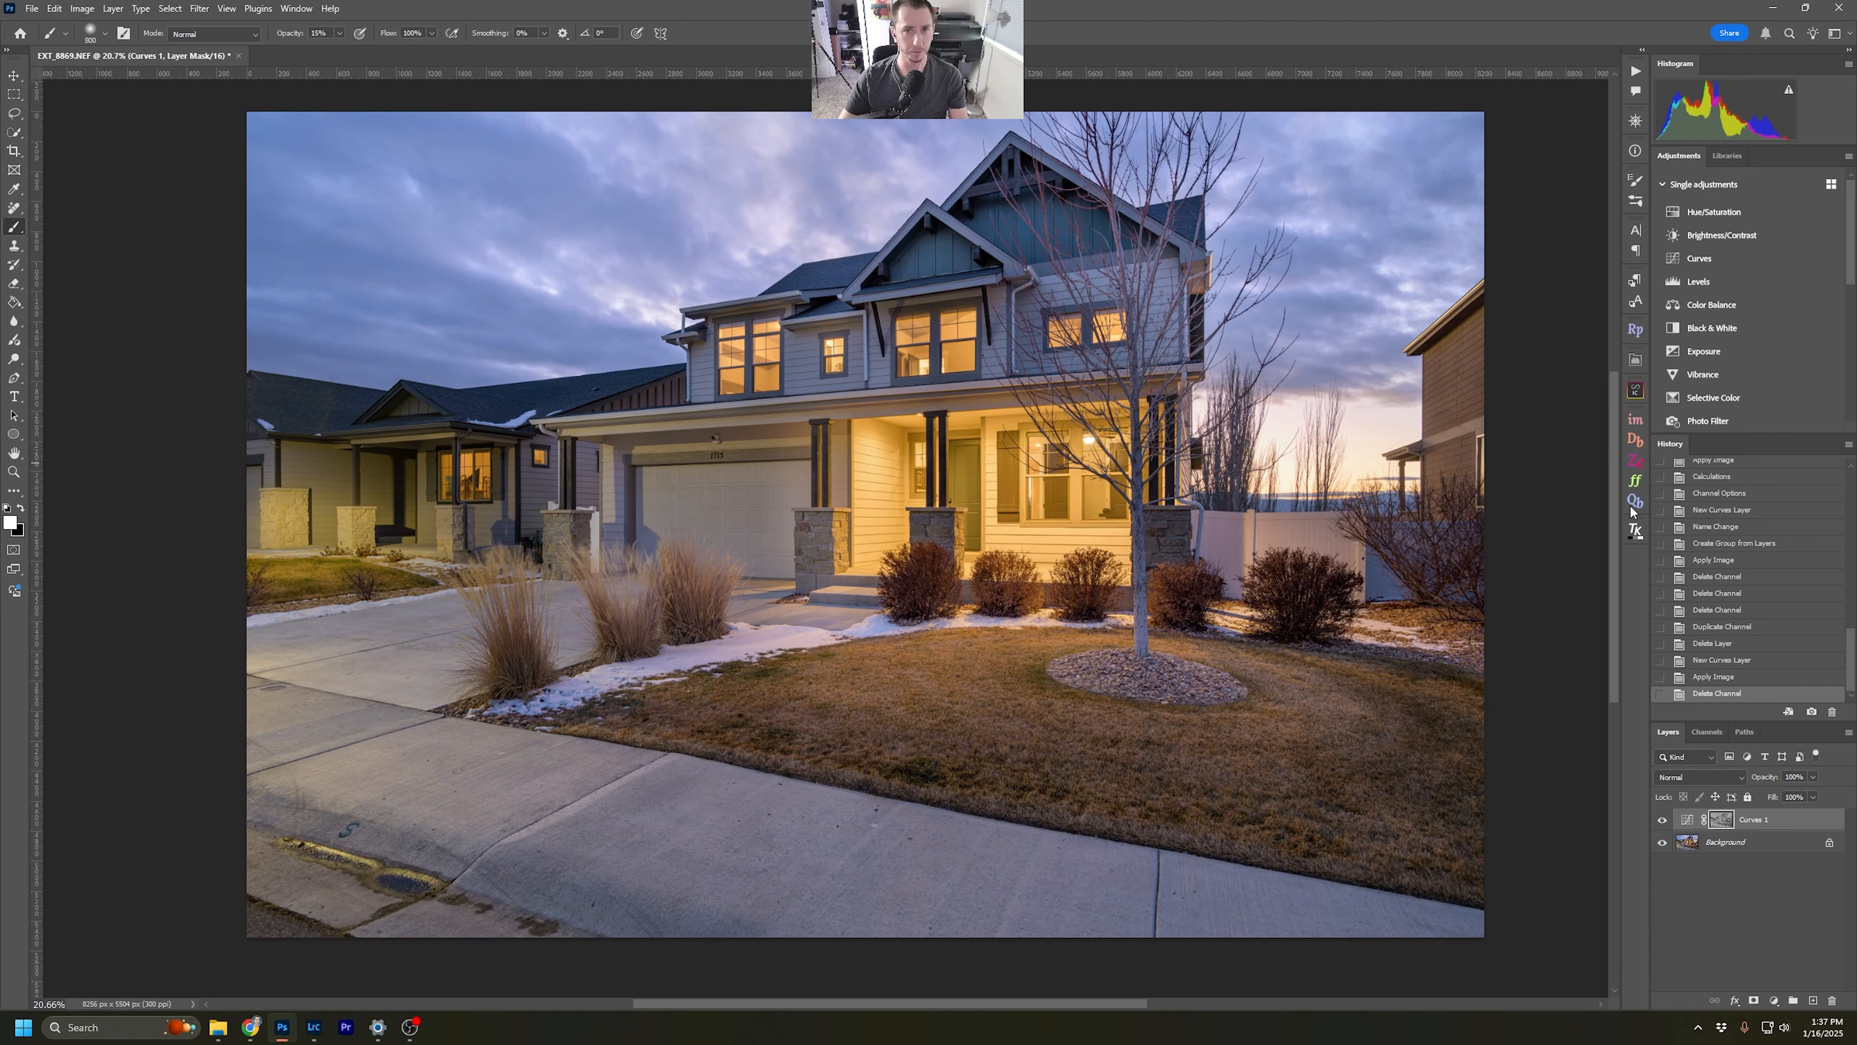
Try the Linear Contrast preset on the masked Curves layer and settle on Medium Contrast (RGB).
{"action": "double_click", "coordinate": [1687, 822]}
{"action": "left_click", "coordinate": [1485, 400]}
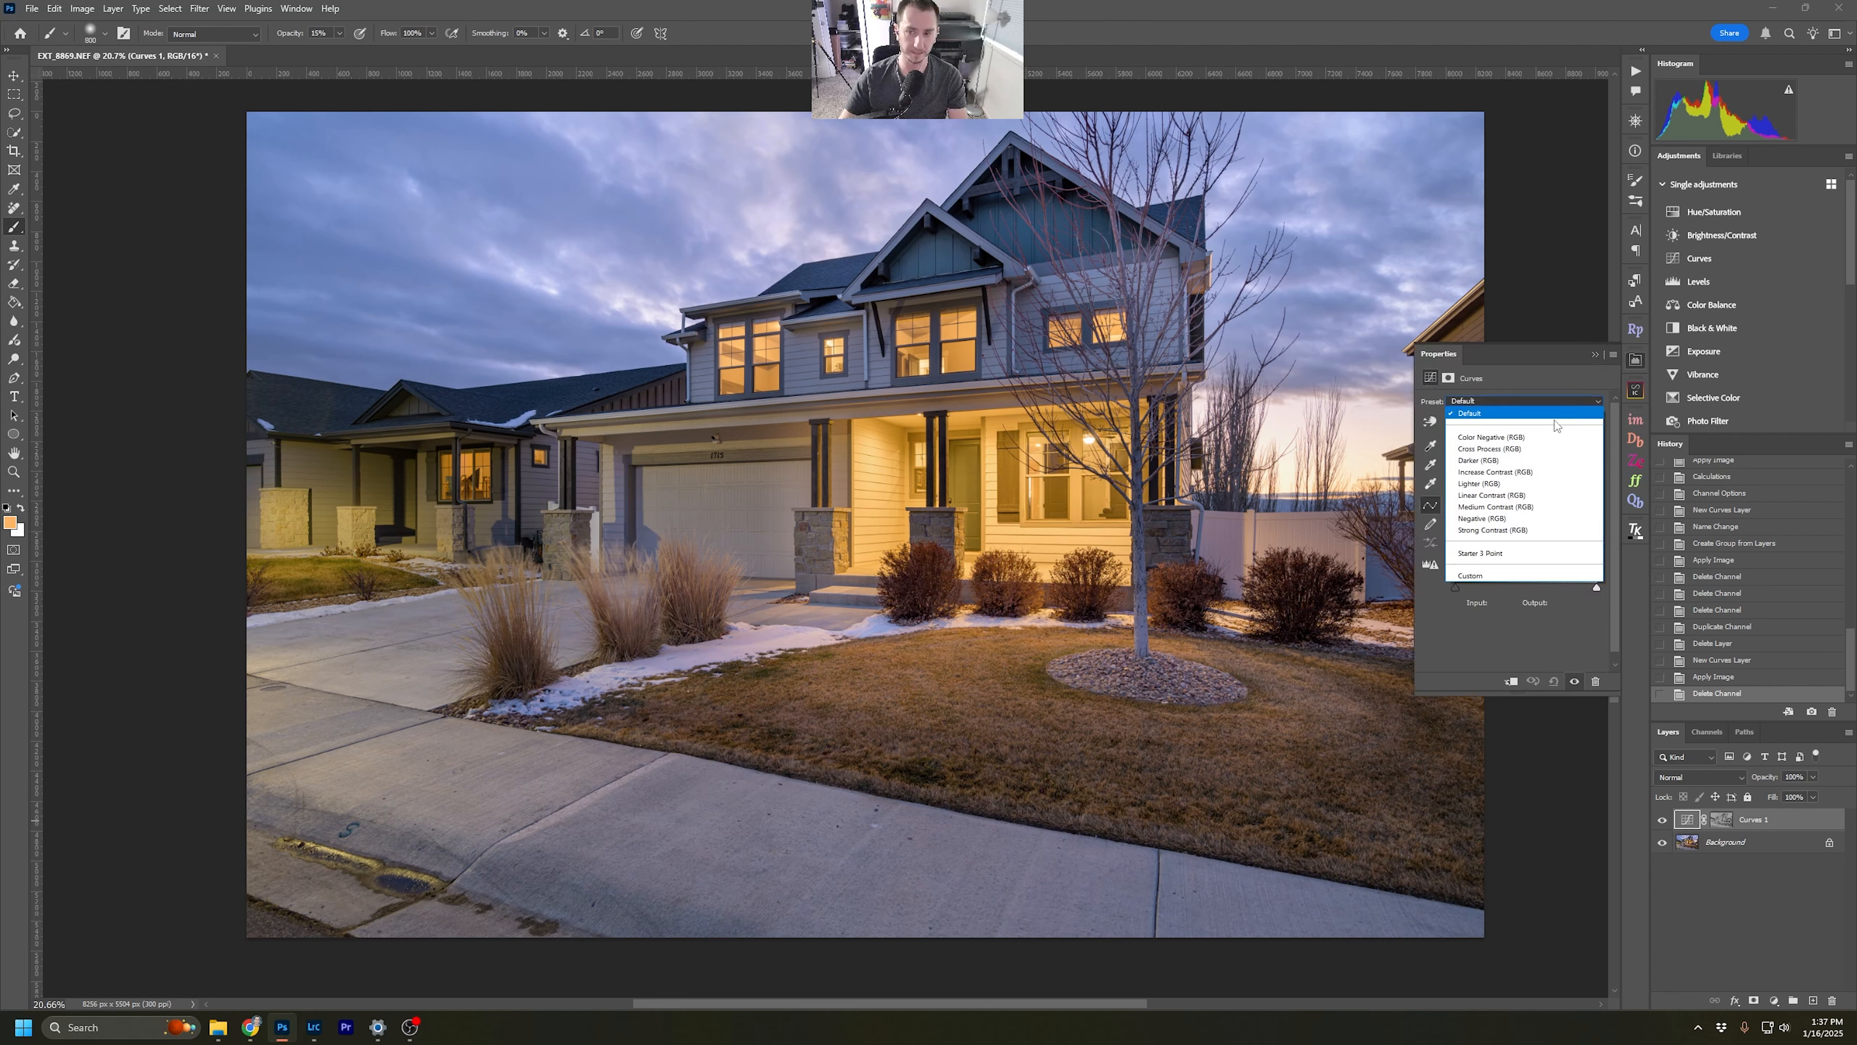
{"action": "left_click", "coordinate": [1495, 496]}
{"action": "left_click", "coordinate": [1511, 400]}
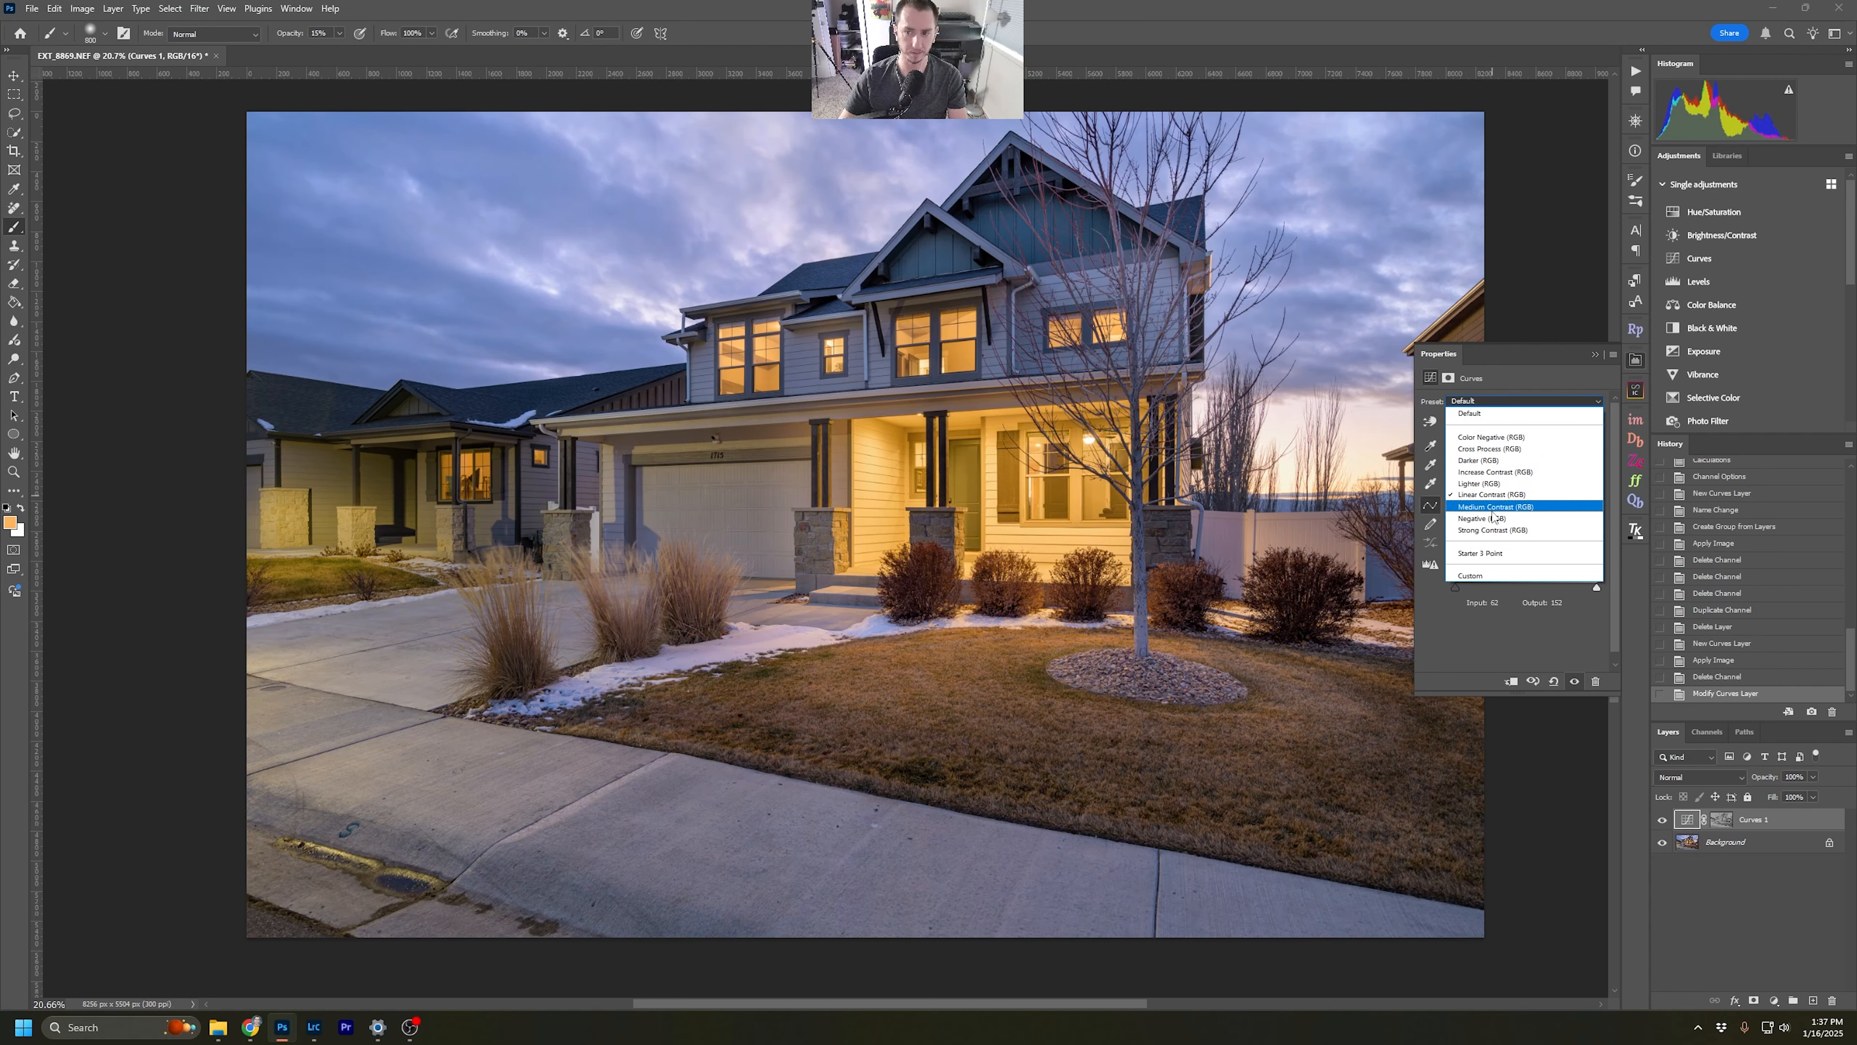
{"action": "left_click", "coordinate": [1498, 512]}
{"action": "left_click", "coordinate": [1595, 355]}
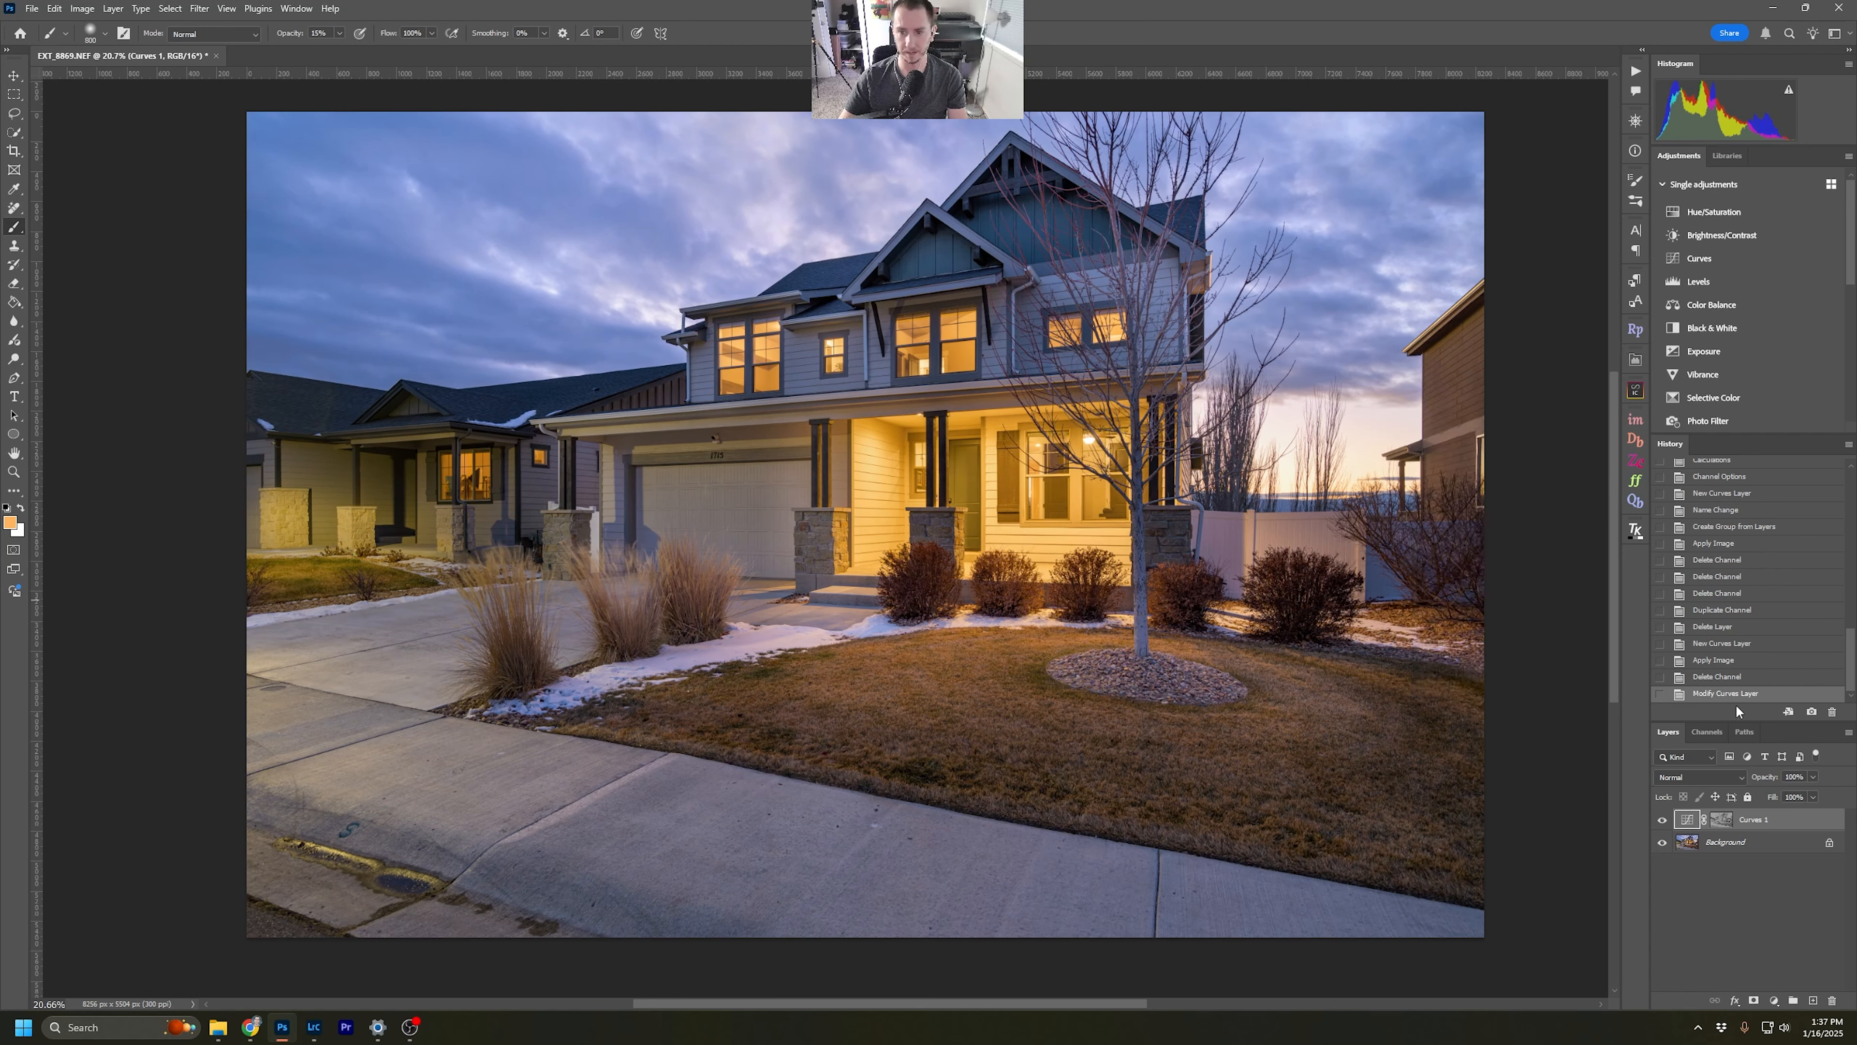
Compare the image with and without the midtone Curves contrast adjustment.
{"action": "left_click", "coordinate": [1661, 821]}
{"action": "left_click", "coordinate": [1662, 821]}
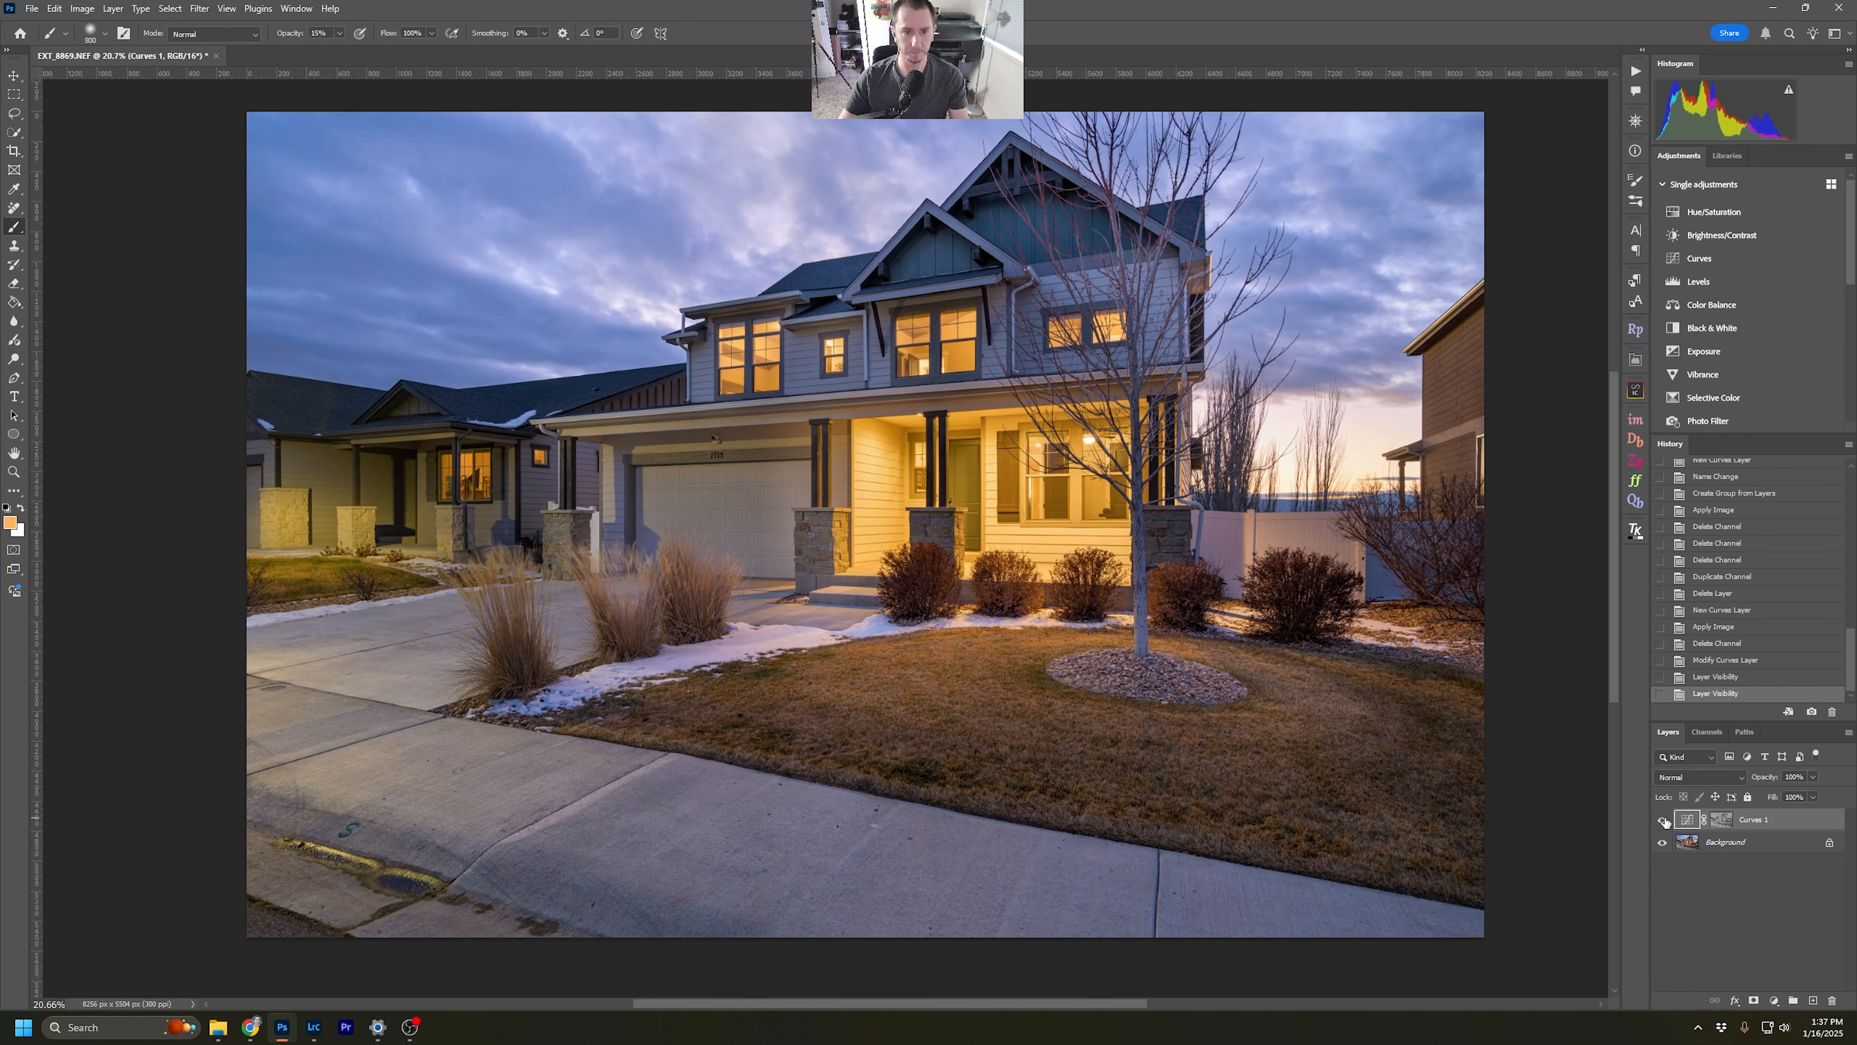
{"action": "left_click", "coordinate": [1662, 821]}
{"action": "left_click", "coordinate": [1662, 821]}
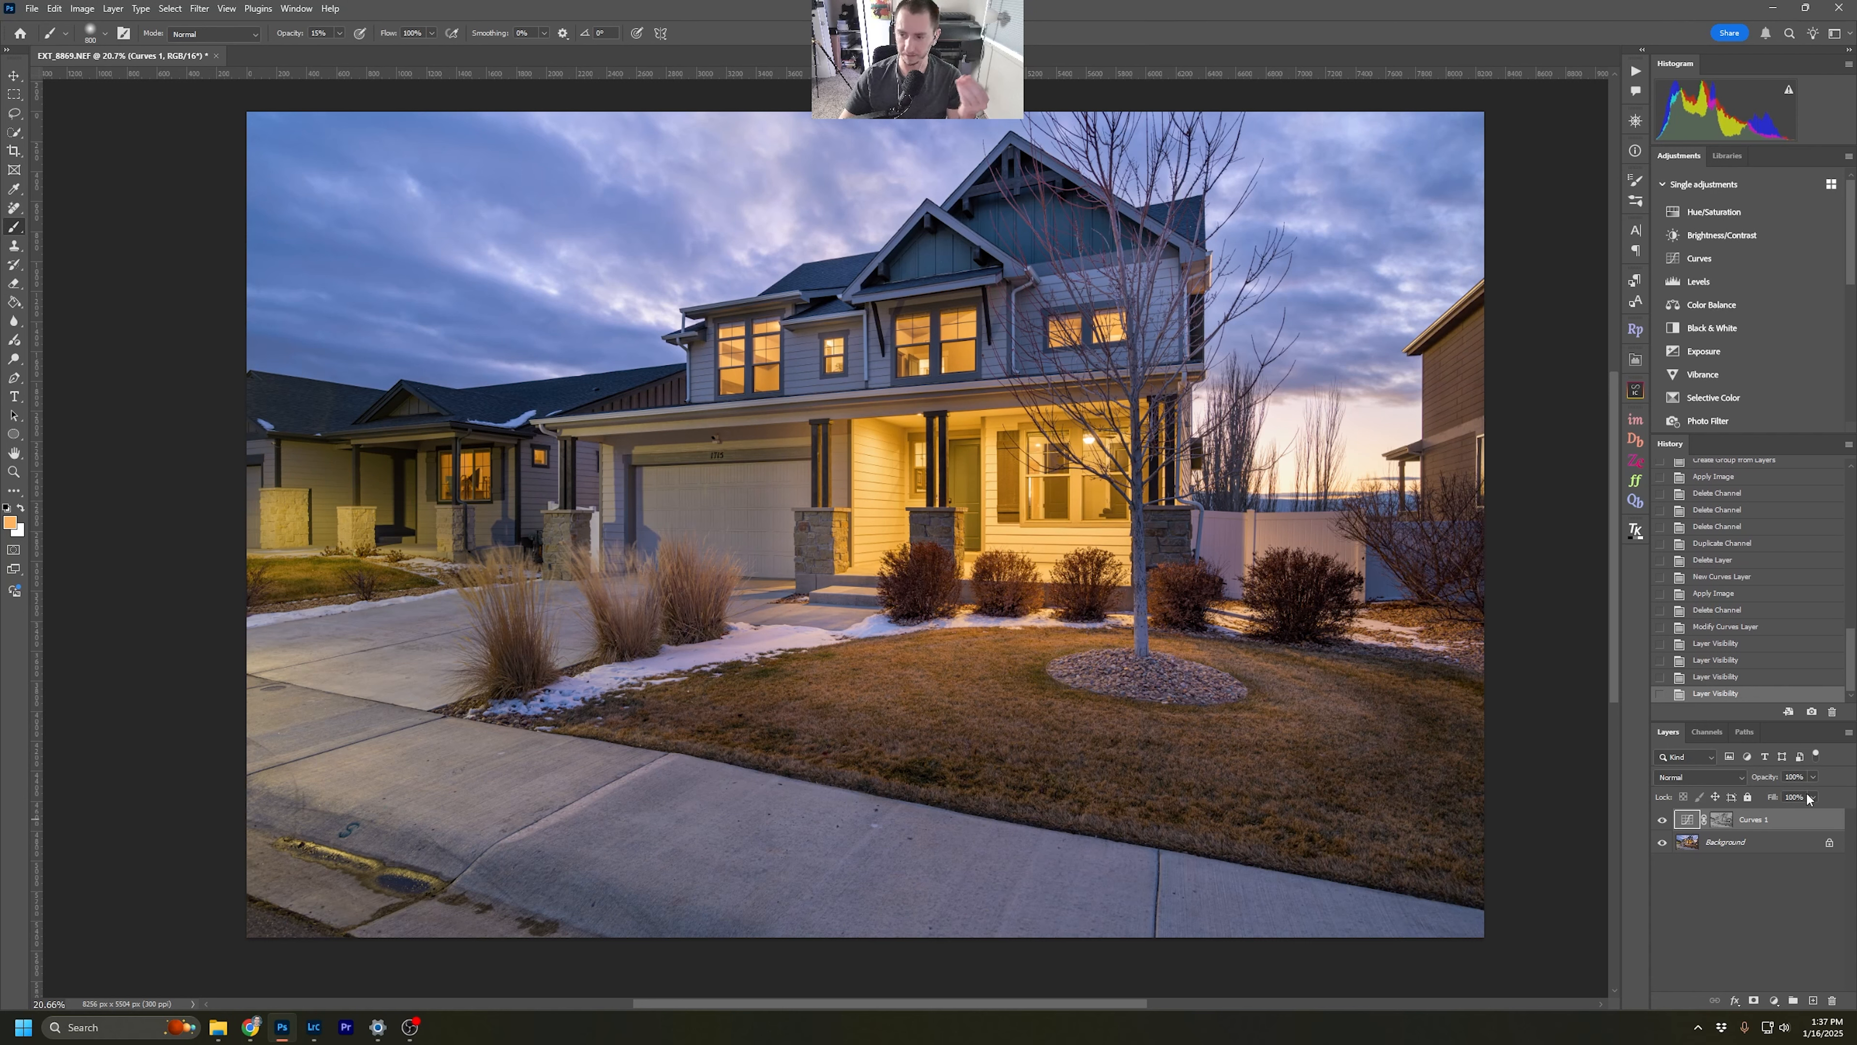
Lower the Curves 1 layer opacity to 34%, compare before and after, and deselect the layer.
{"action": "left_click_drag", "start_coordinate": [1813, 797], "coordinate": [1770, 792]}
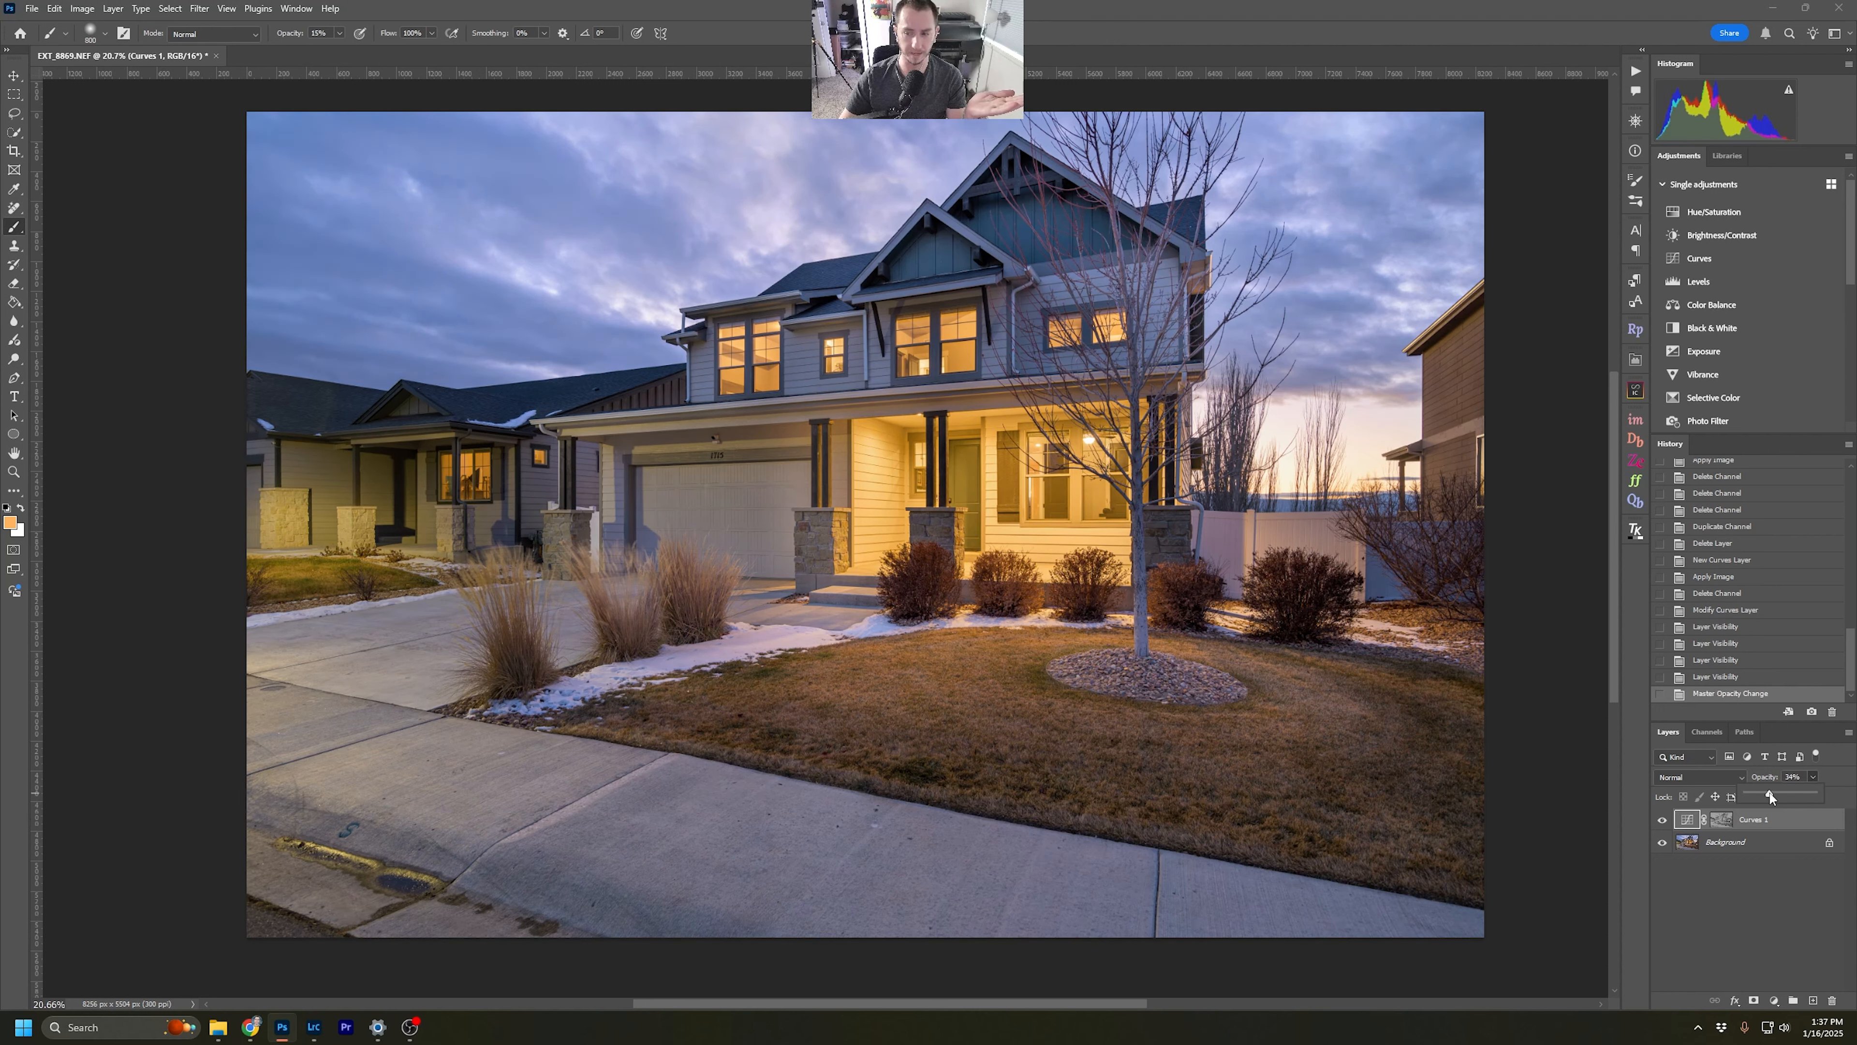
{"action": "left_click", "coordinate": [1665, 820]}
{"action": "left_click", "coordinate": [1664, 820]}
{"action": "left_click", "coordinate": [1664, 820]}
{"action": "left_click", "coordinate": [1664, 821]}
{"action": "left_click", "coordinate": [1767, 911]}
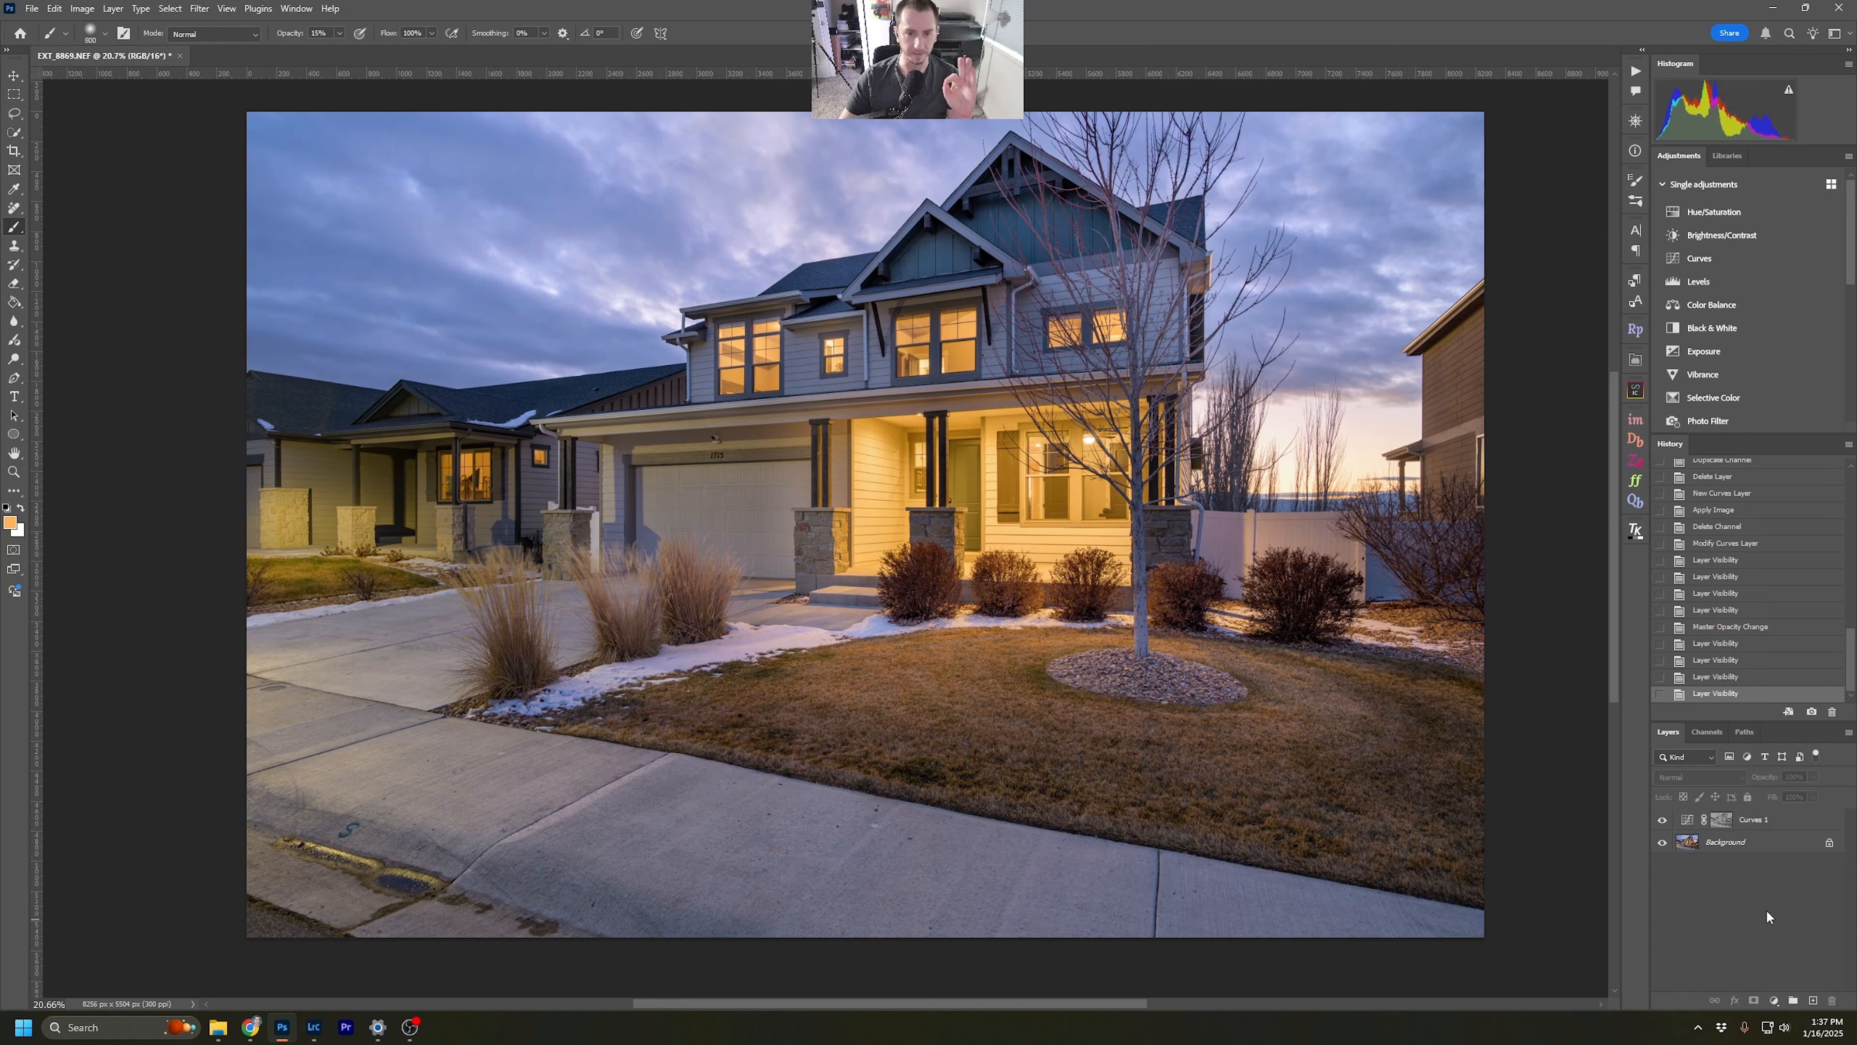